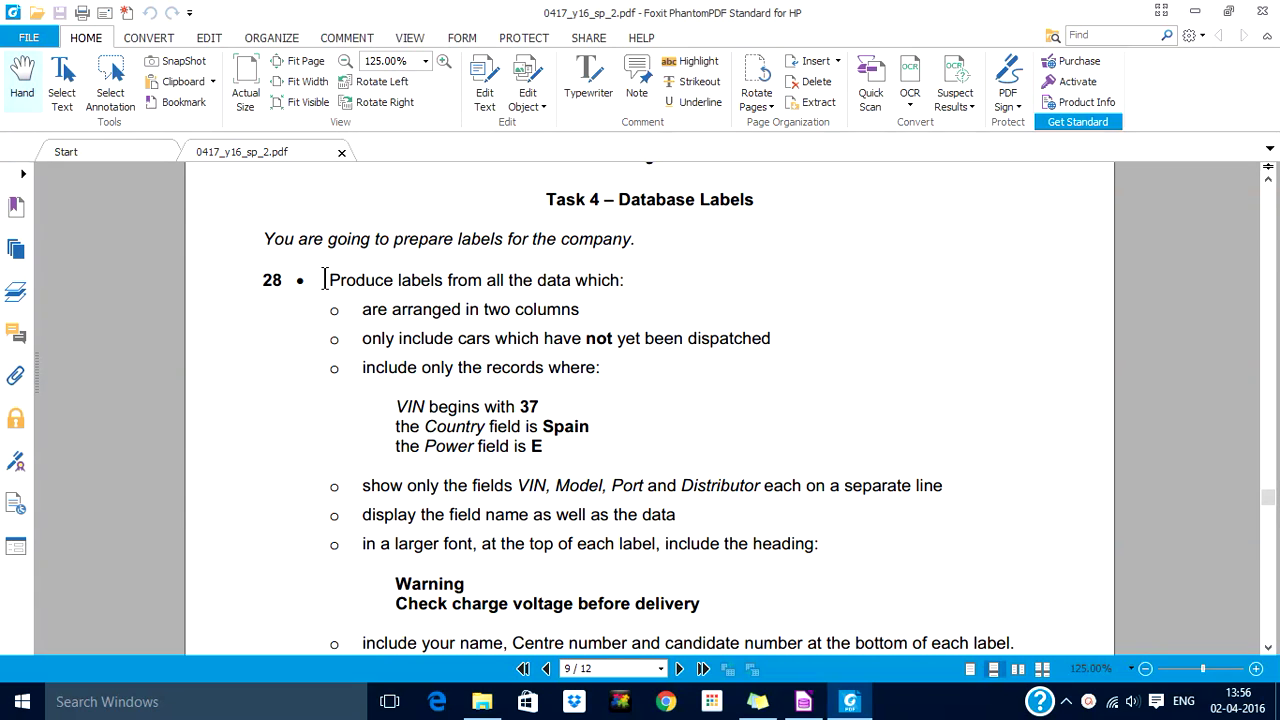
Highlight the label requirements, including labelling only cars not yet dispatched, in the task PDF.
drag(324, 280, 598, 311)
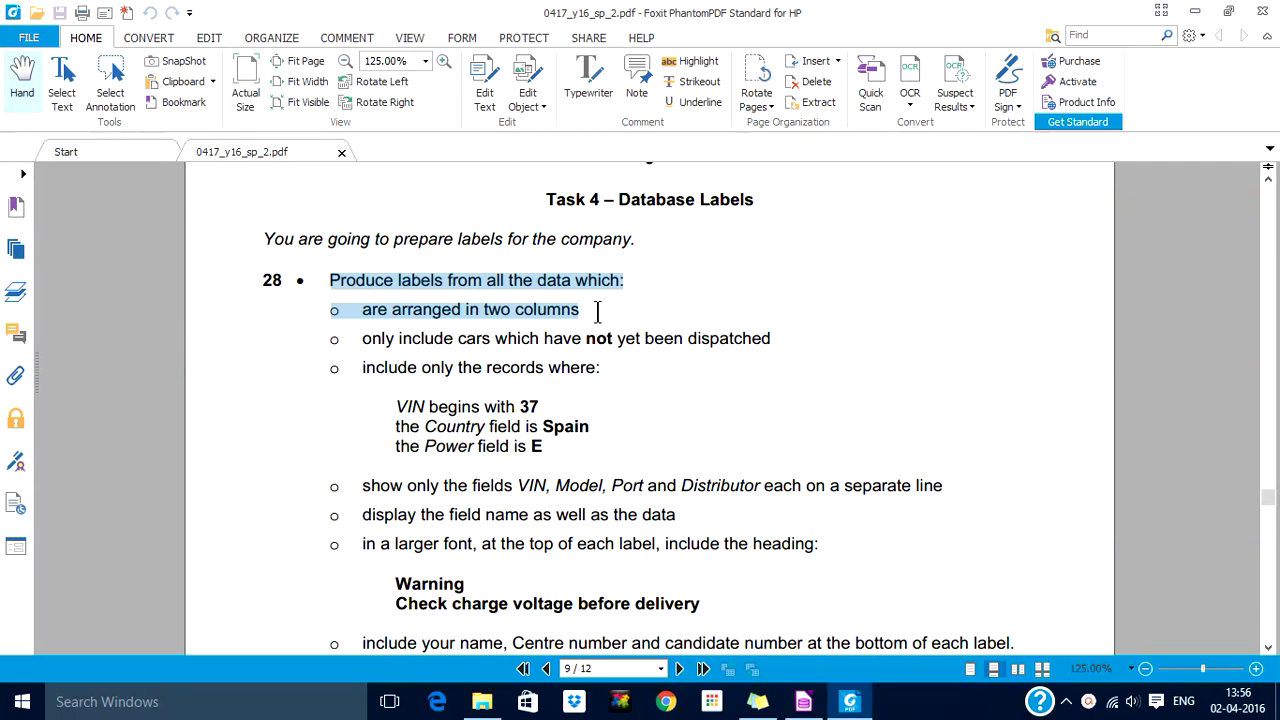
click(457, 364)
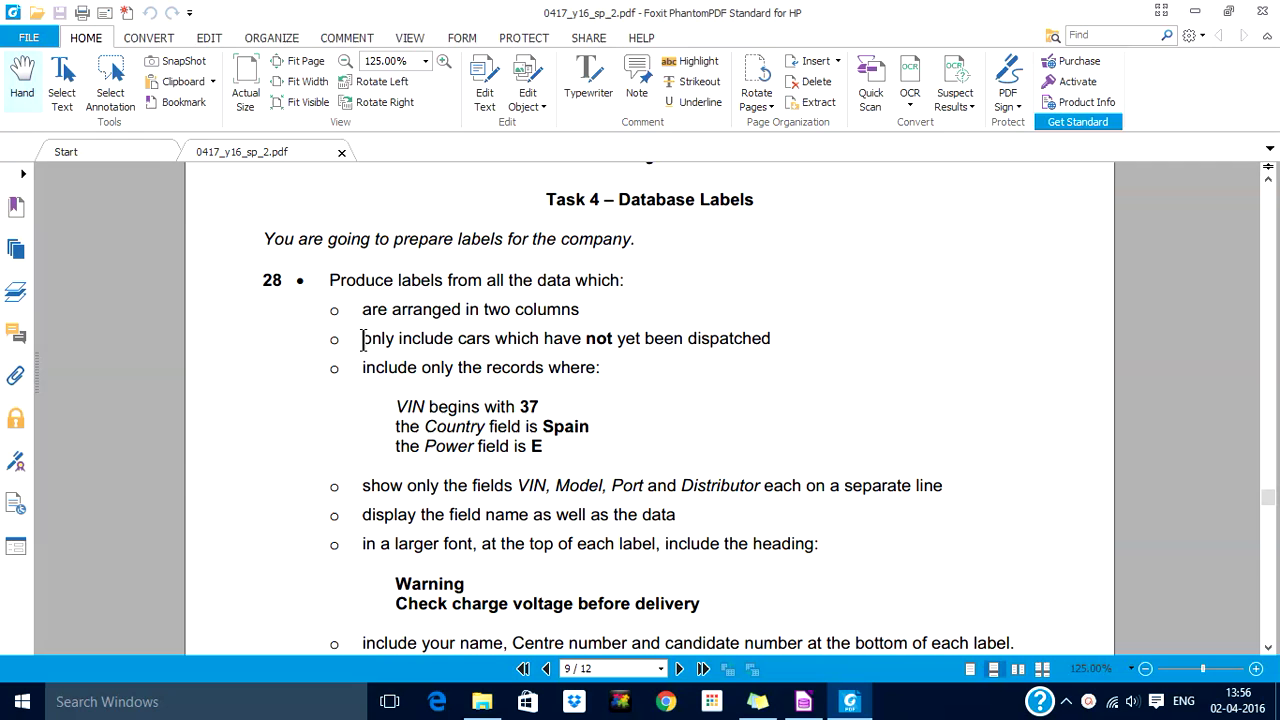
drag(361, 339, 781, 337)
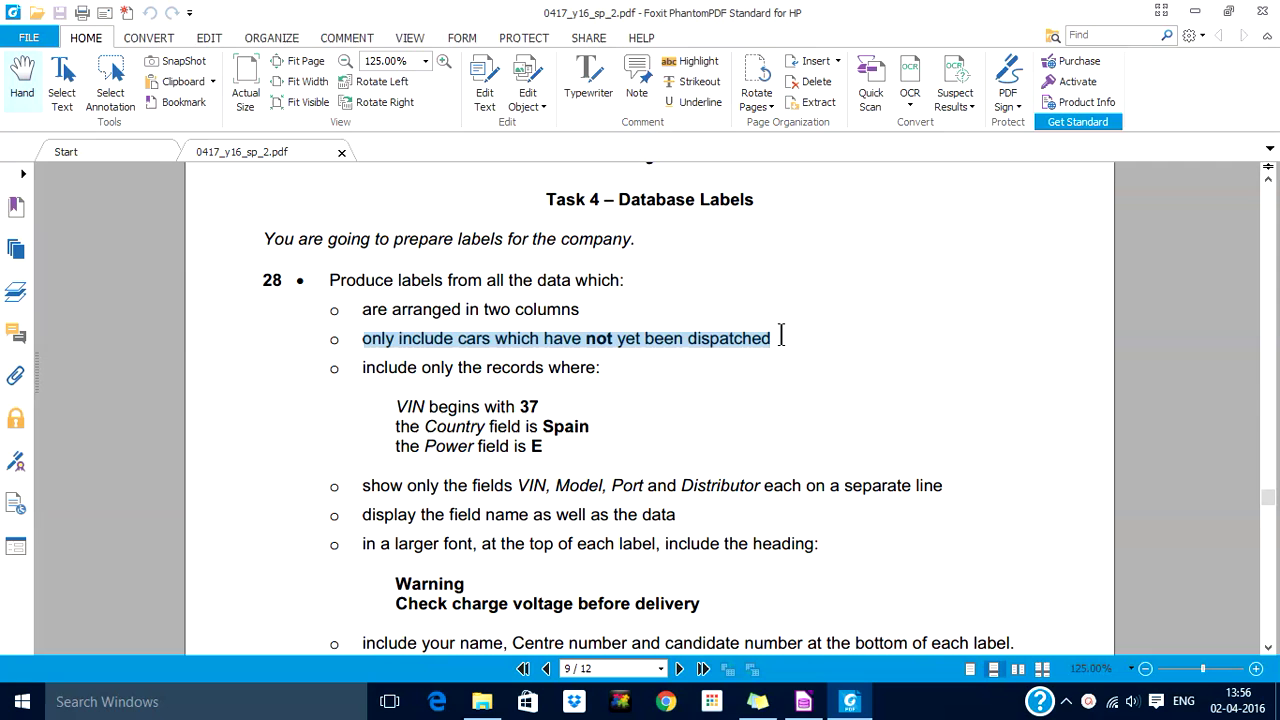
Start a new query in Design View with the S16Cars and Table1 tables added.
click(803, 701)
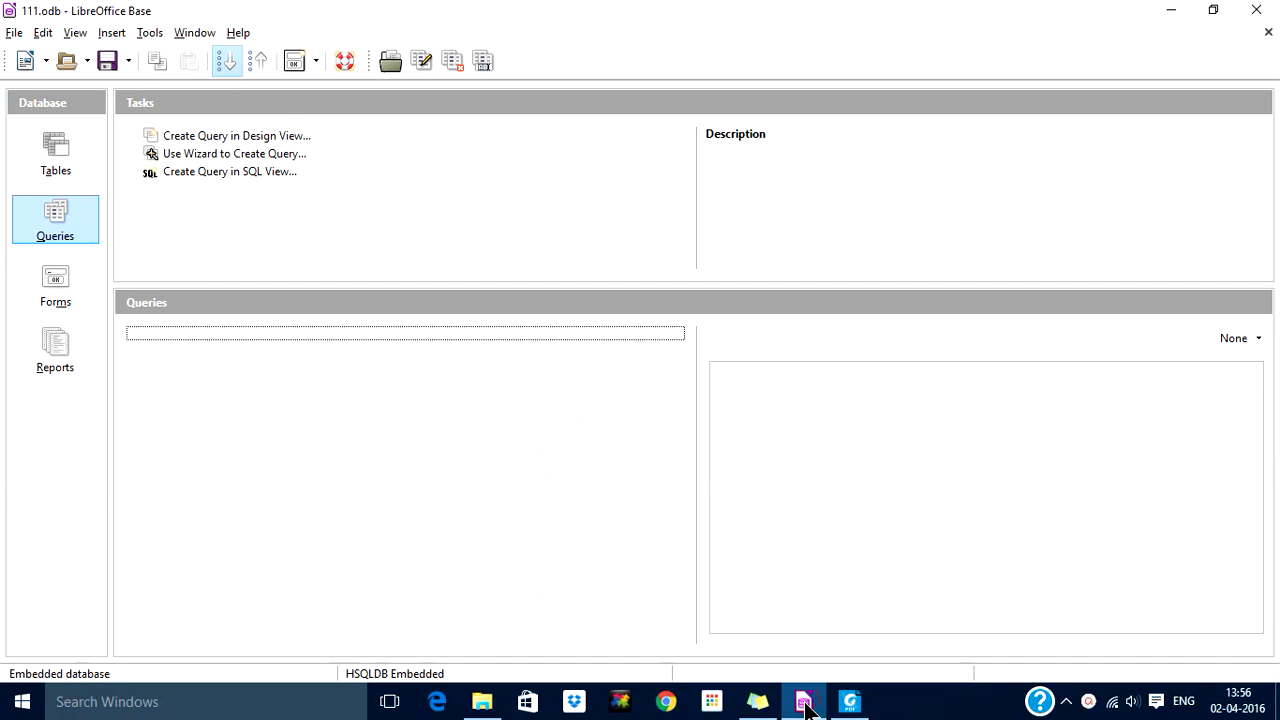
click(51, 222)
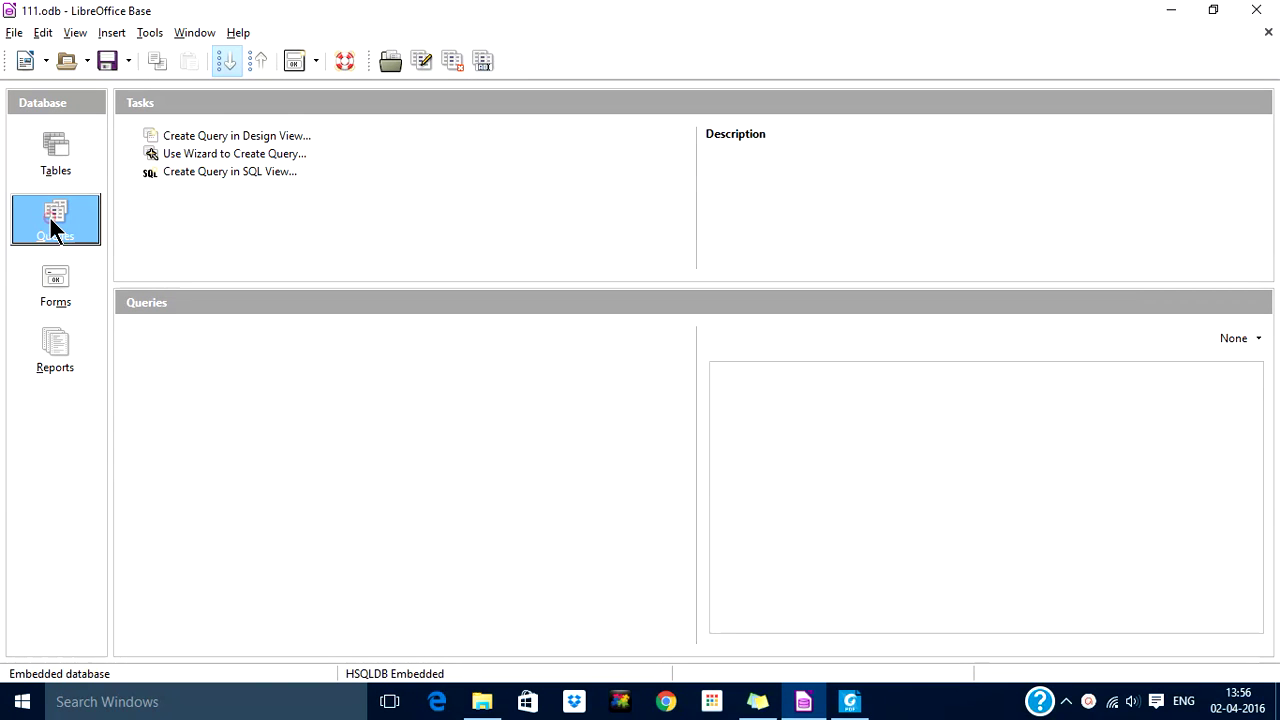
click(261, 135)
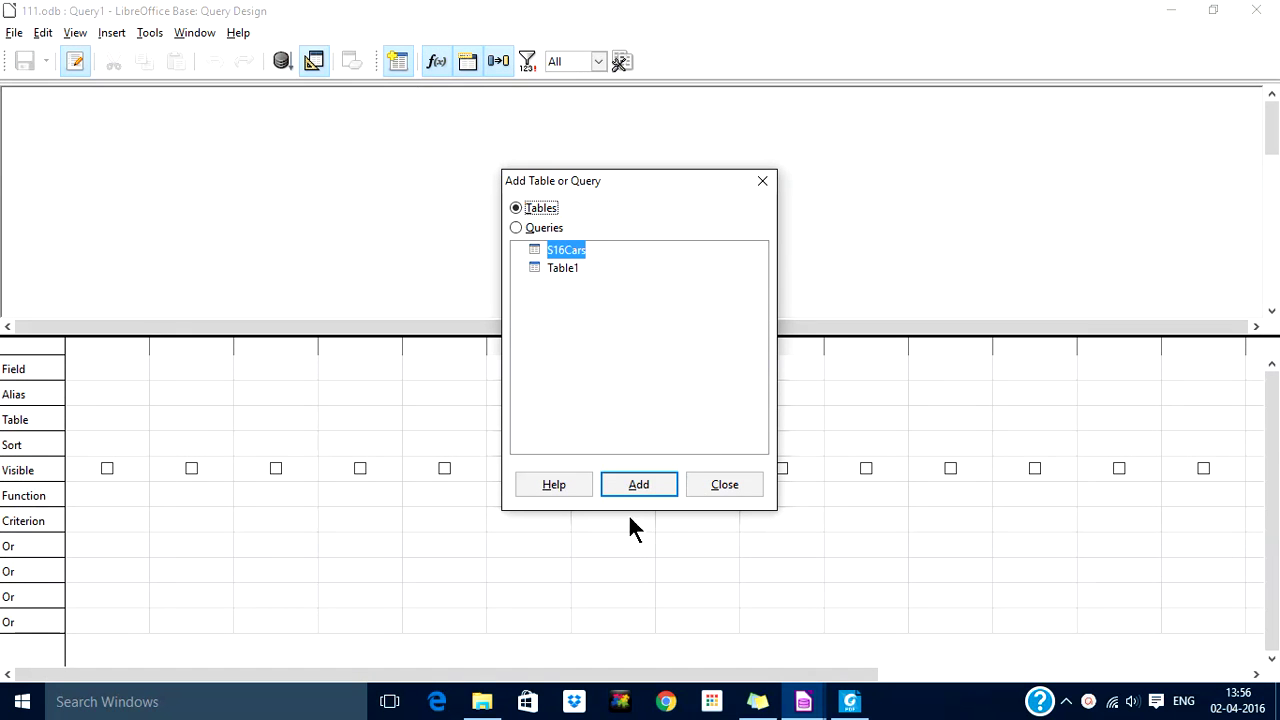
click(630, 485)
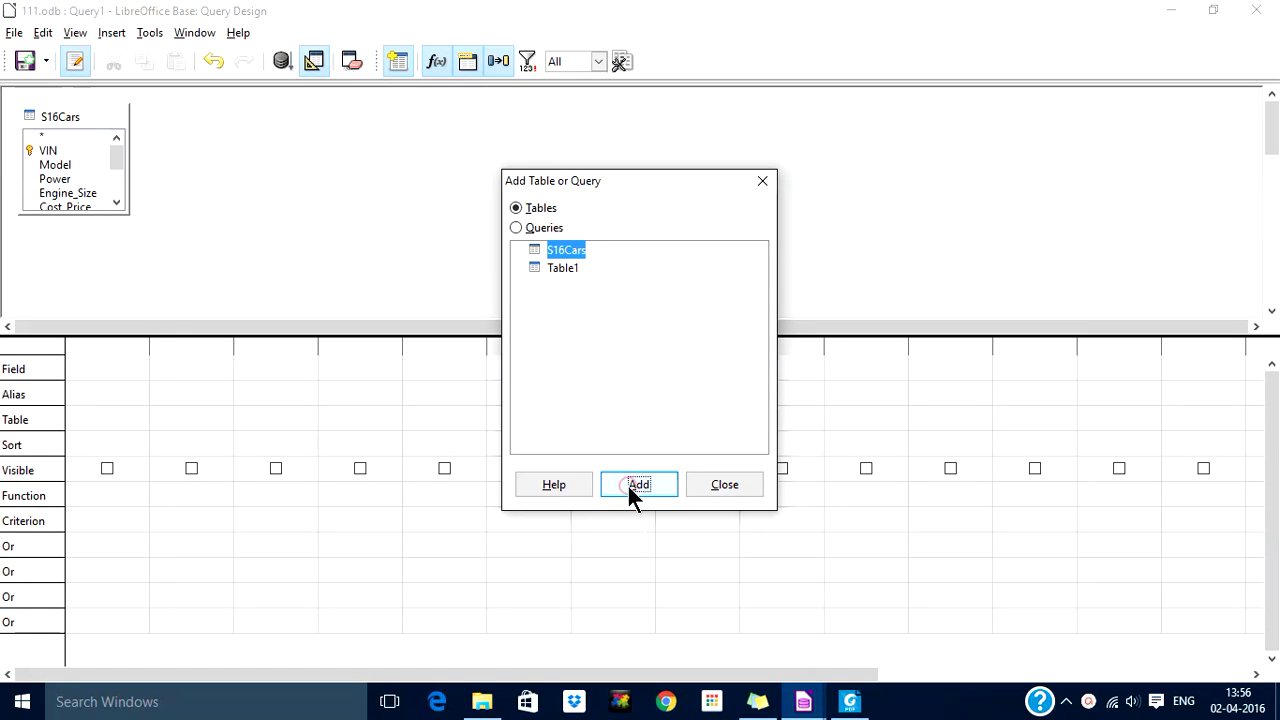
double_click(564, 268)
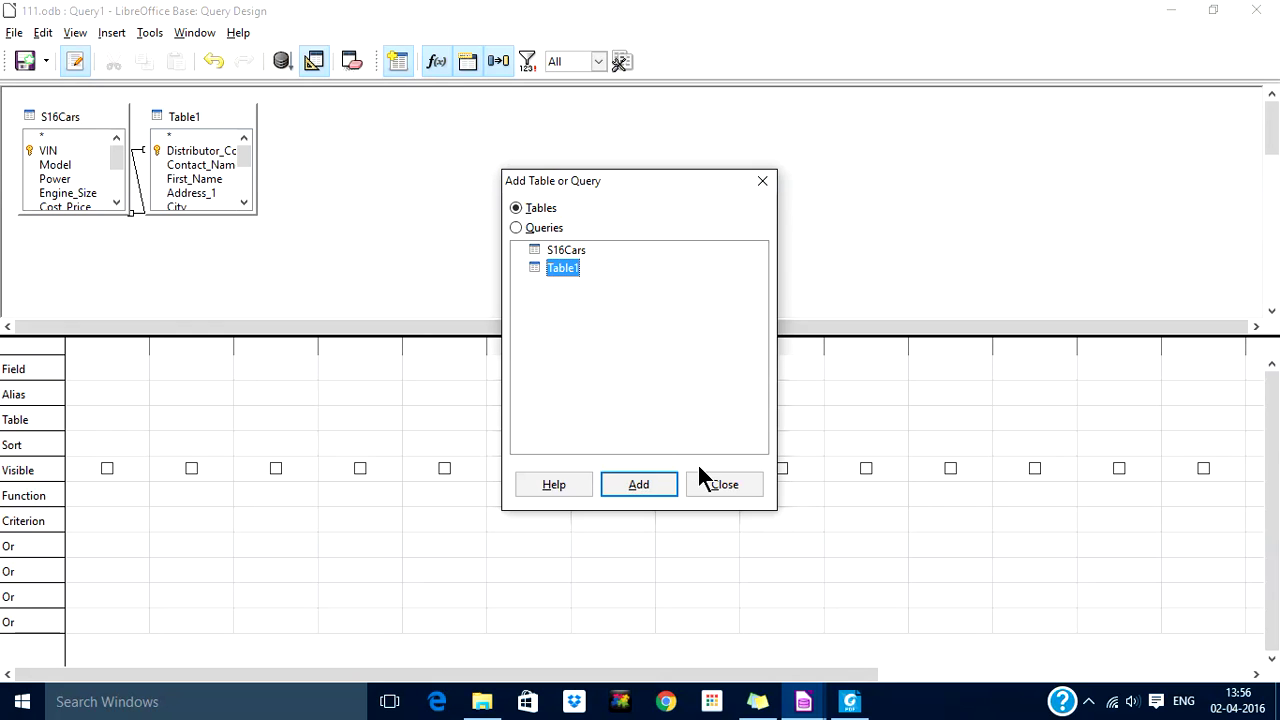
click(722, 488)
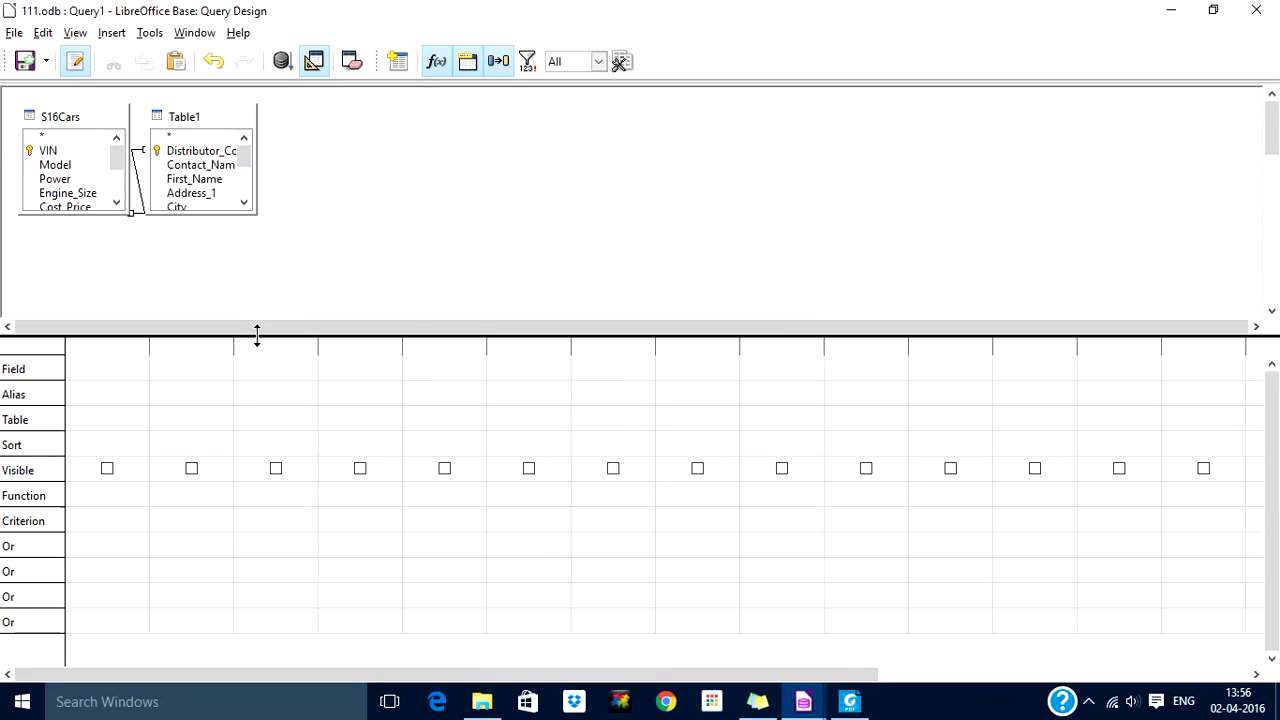
Add all S16Cars fields and a Dispatched column with criterion FALSE.
click(116, 366)
click(140, 367)
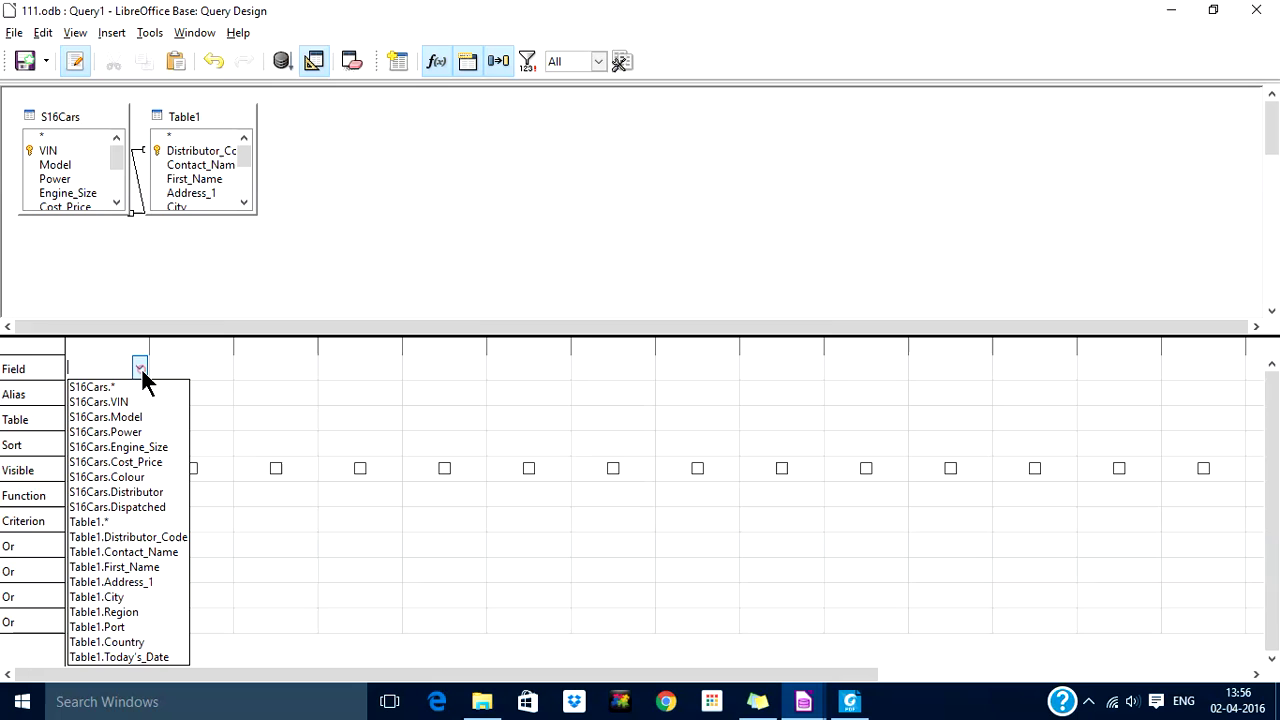
click(135, 386)
click(199, 365)
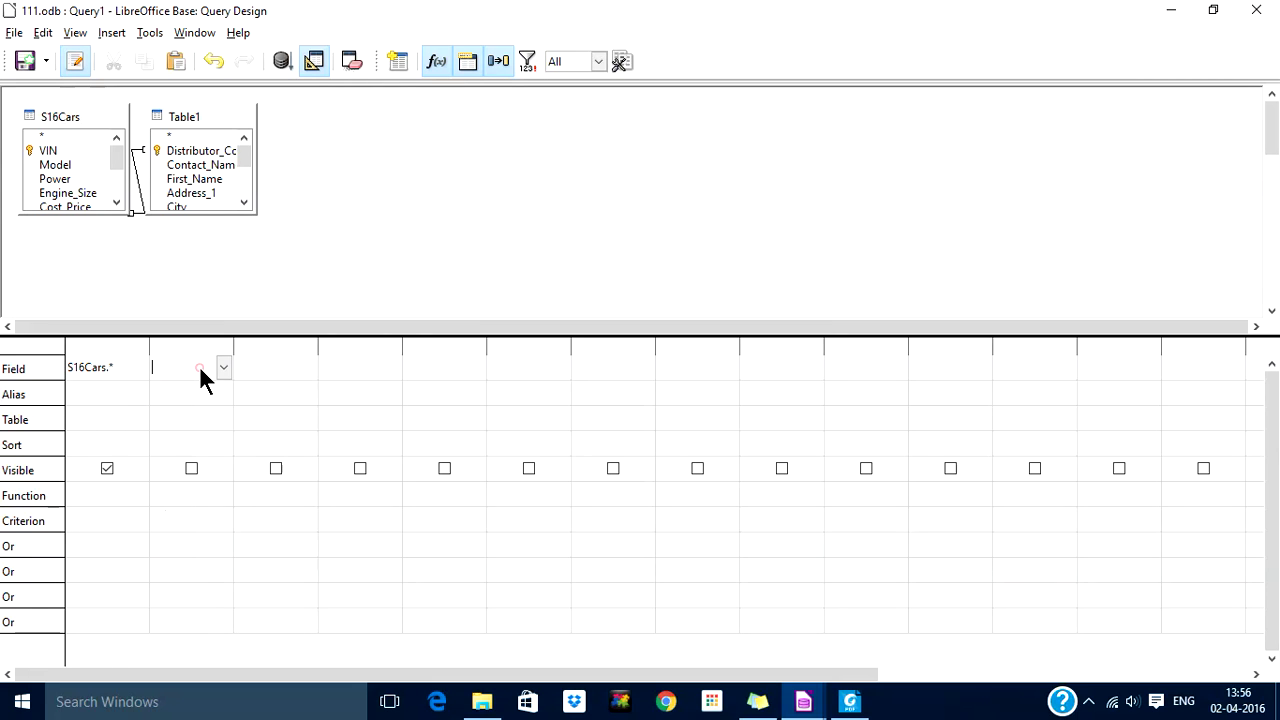
click(224, 367)
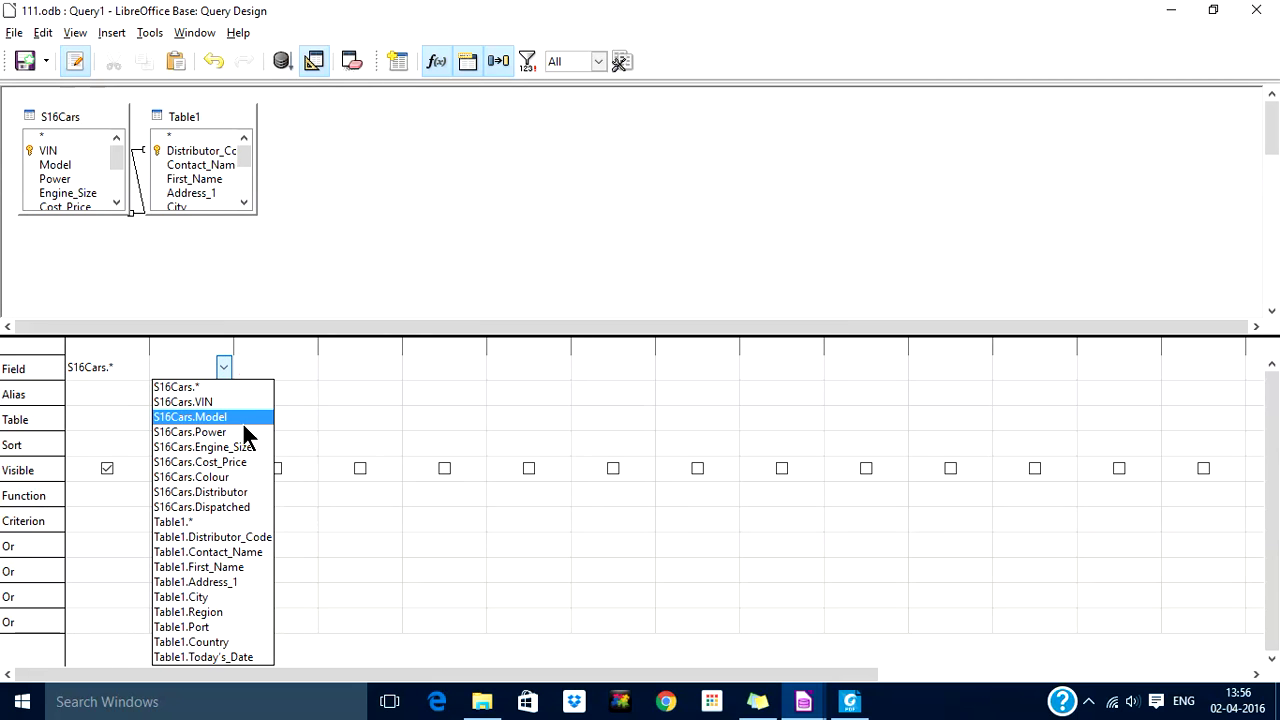
click(236, 506)
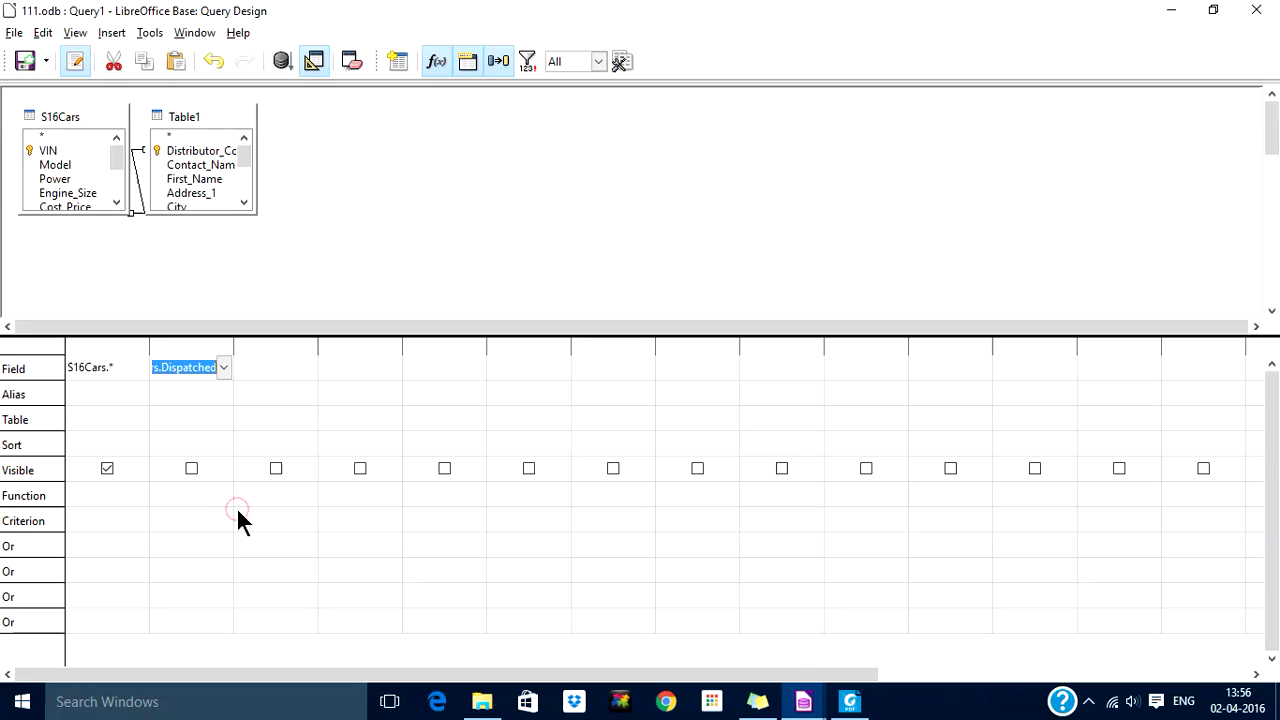
click(166, 517)
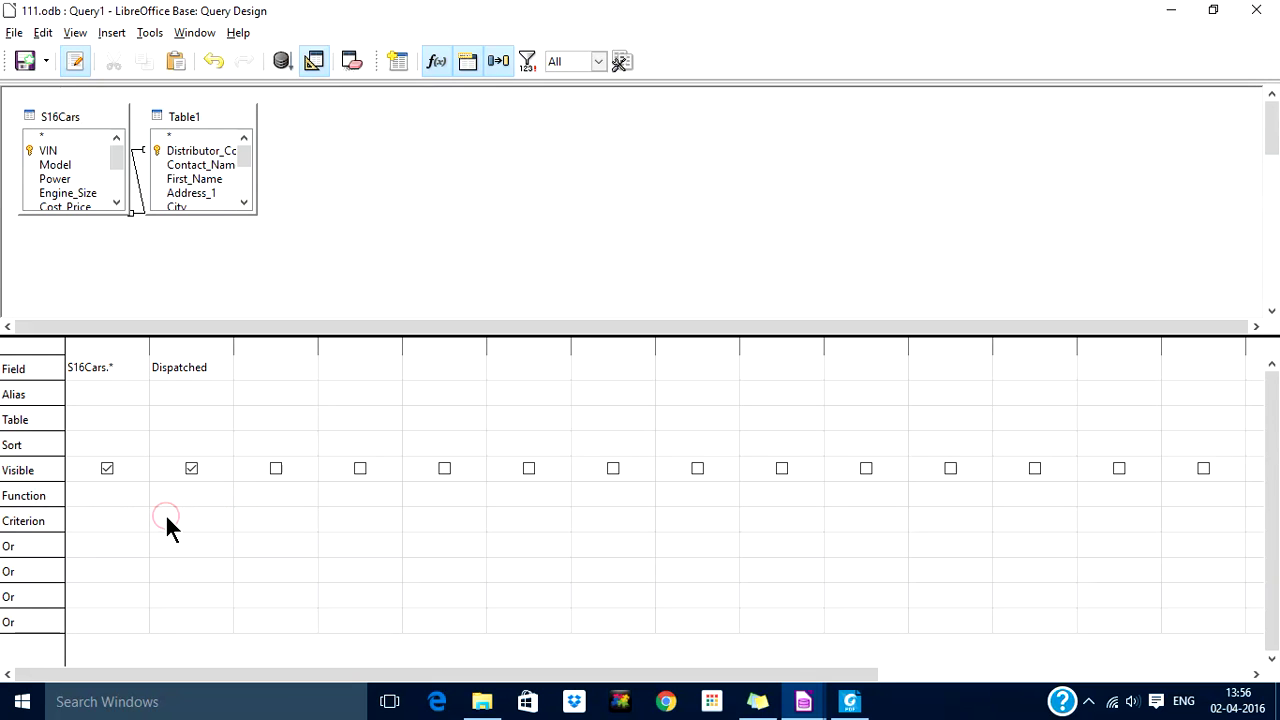
text(false)
key(Tab)
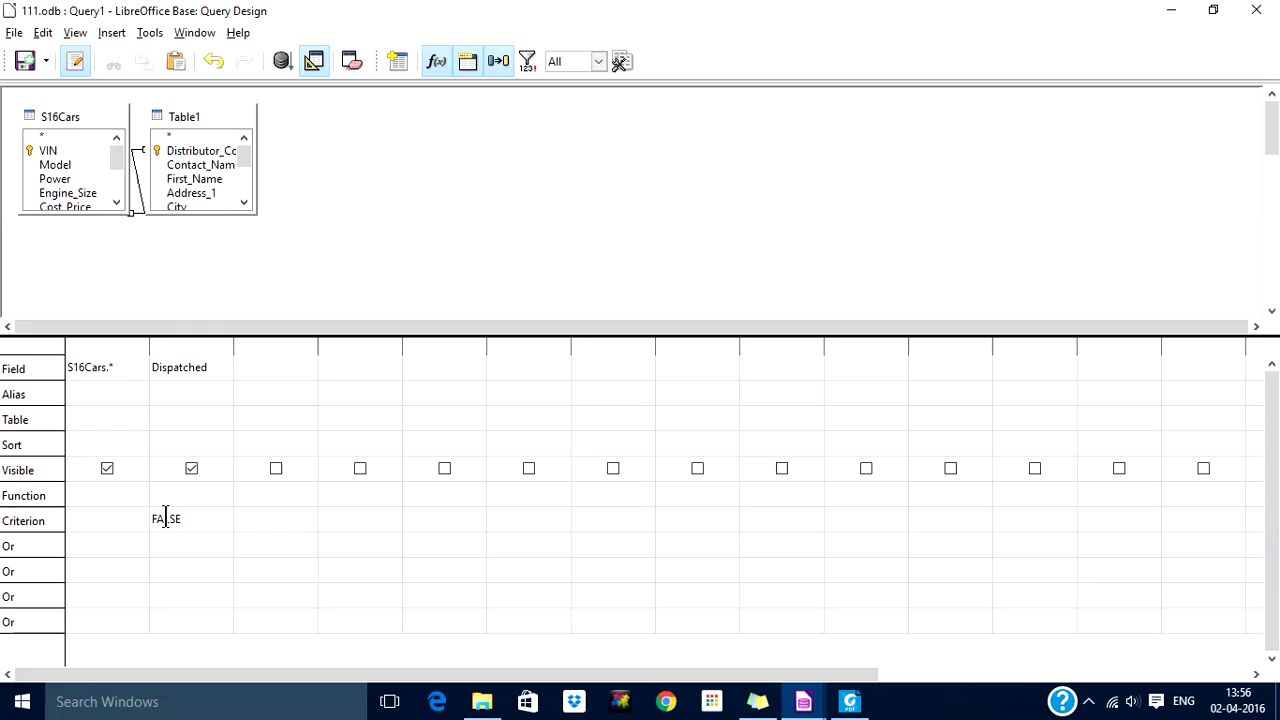
Hide the Dispatched column and run the query, returning 41 undispatched cars.
click(196, 466)
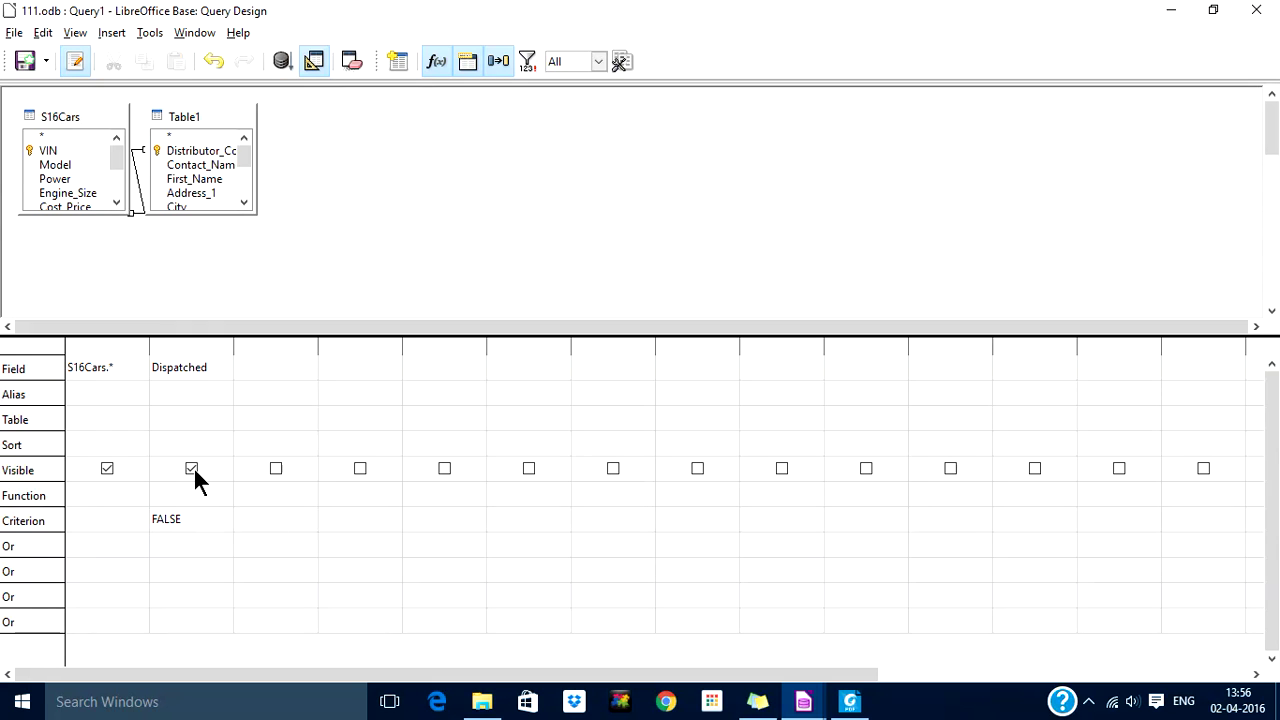
click(194, 469)
click(282, 60)
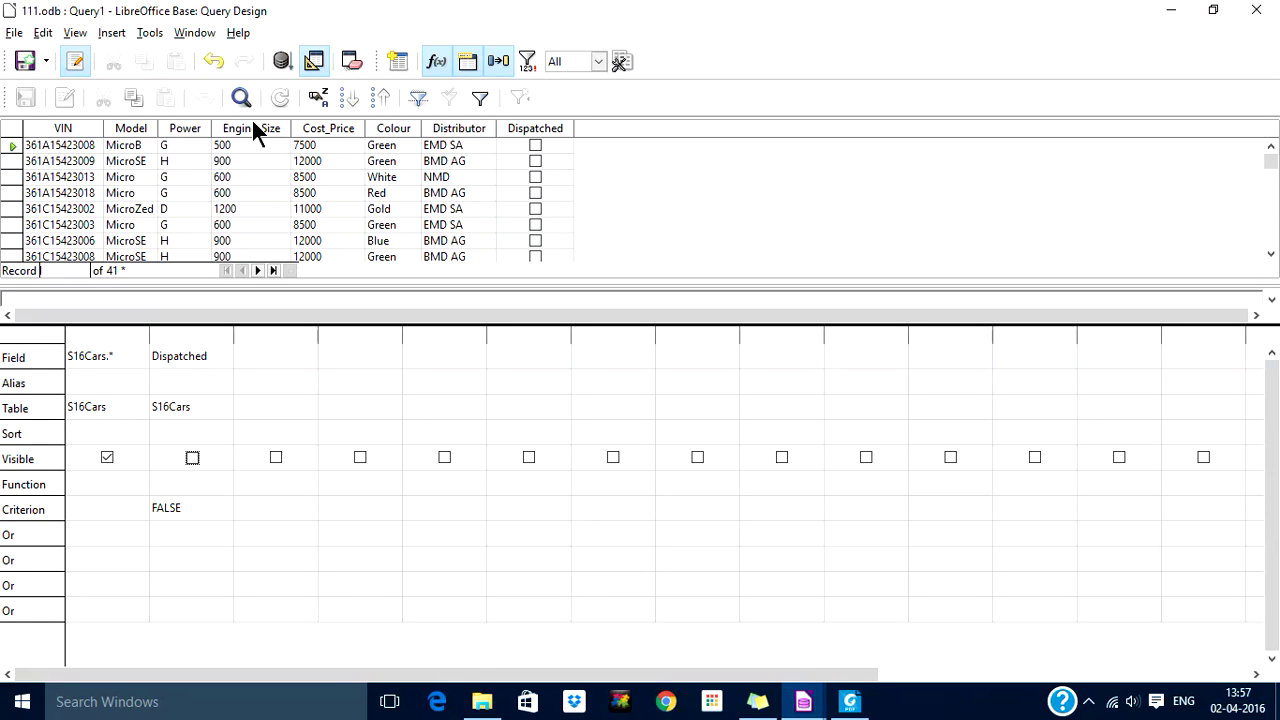
Save the query under the name Labels.
click(26, 62)
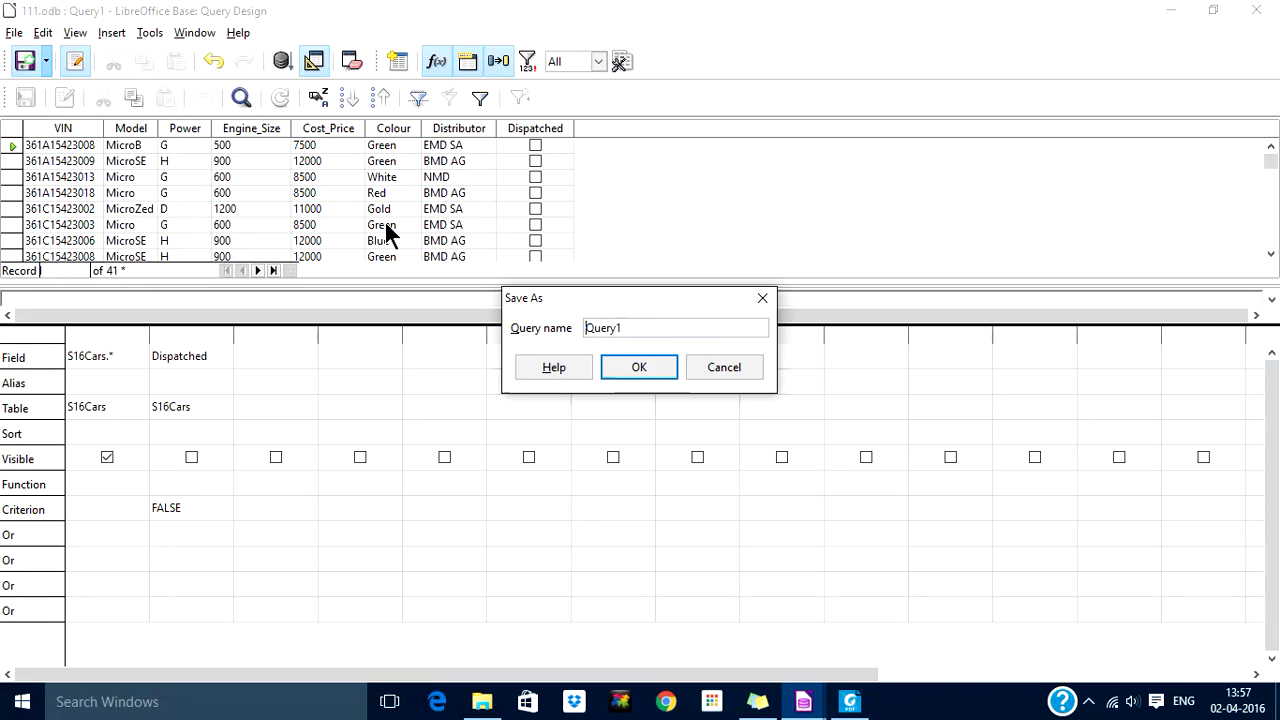
double_click(651, 331)
text(Labels)
click(641, 370)
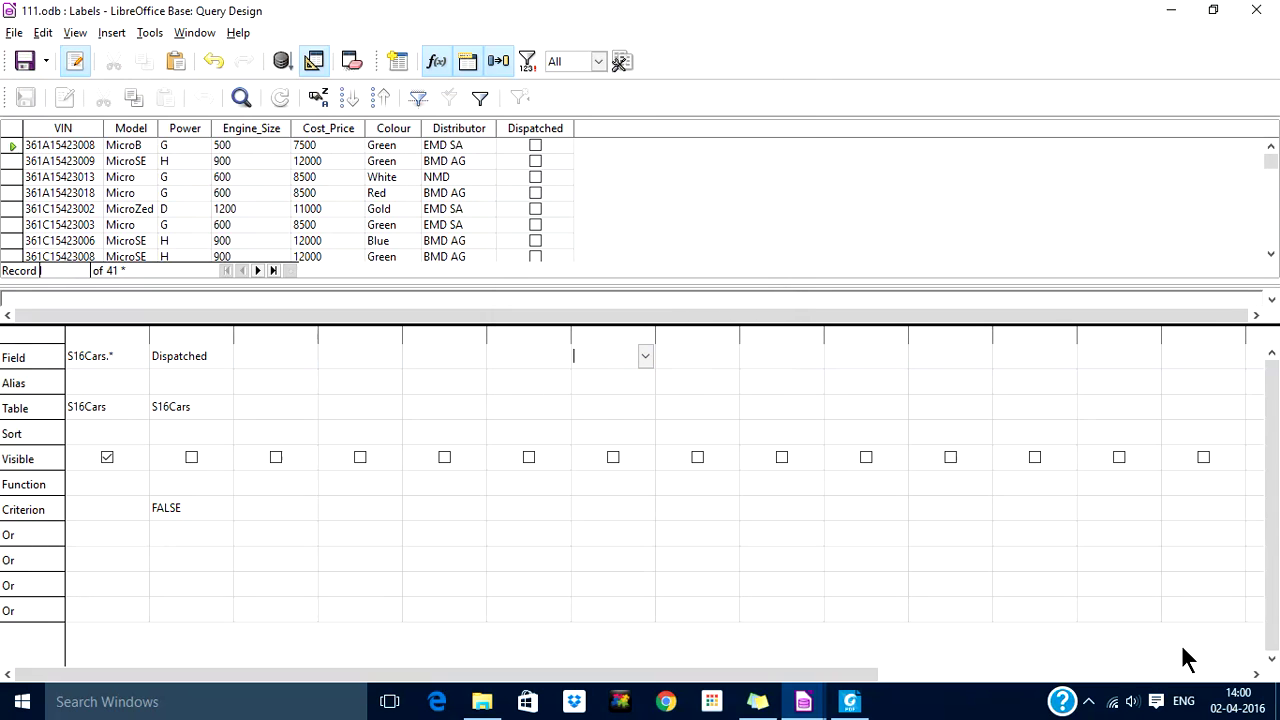
Jump to the last record to confirm 330 records, then return to the task brief.
click(1089, 702)
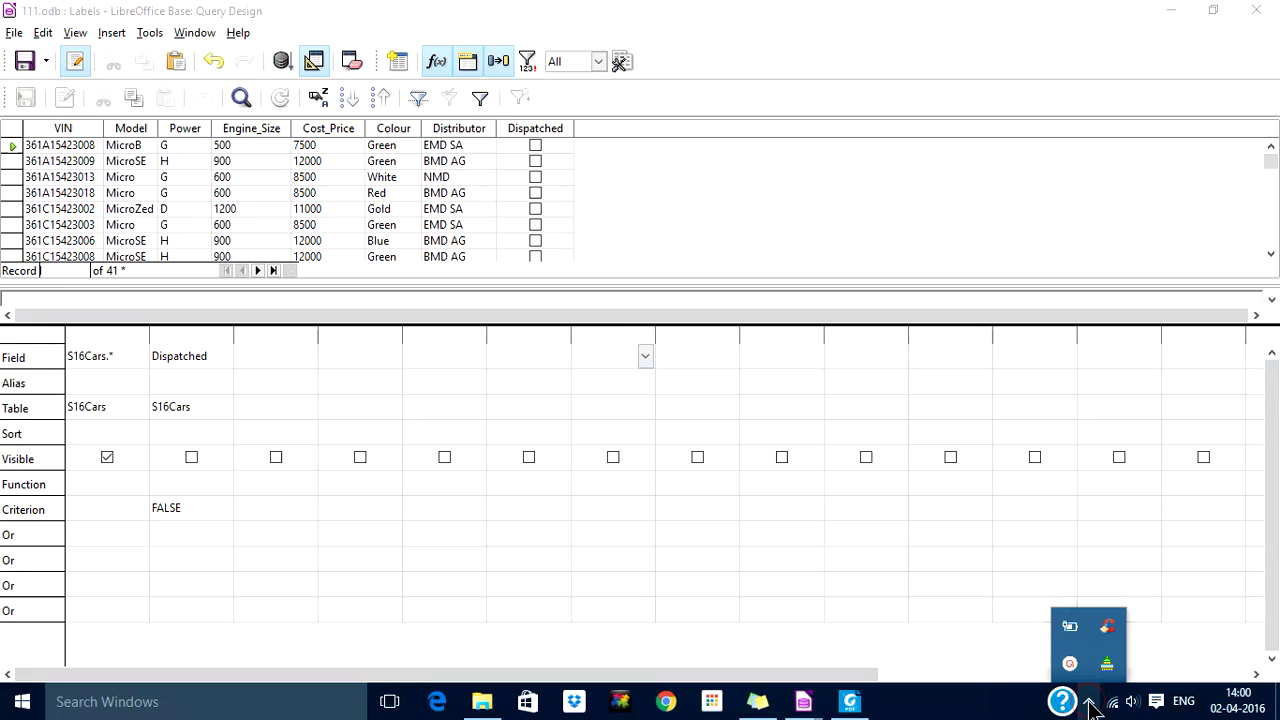
click(1070, 664)
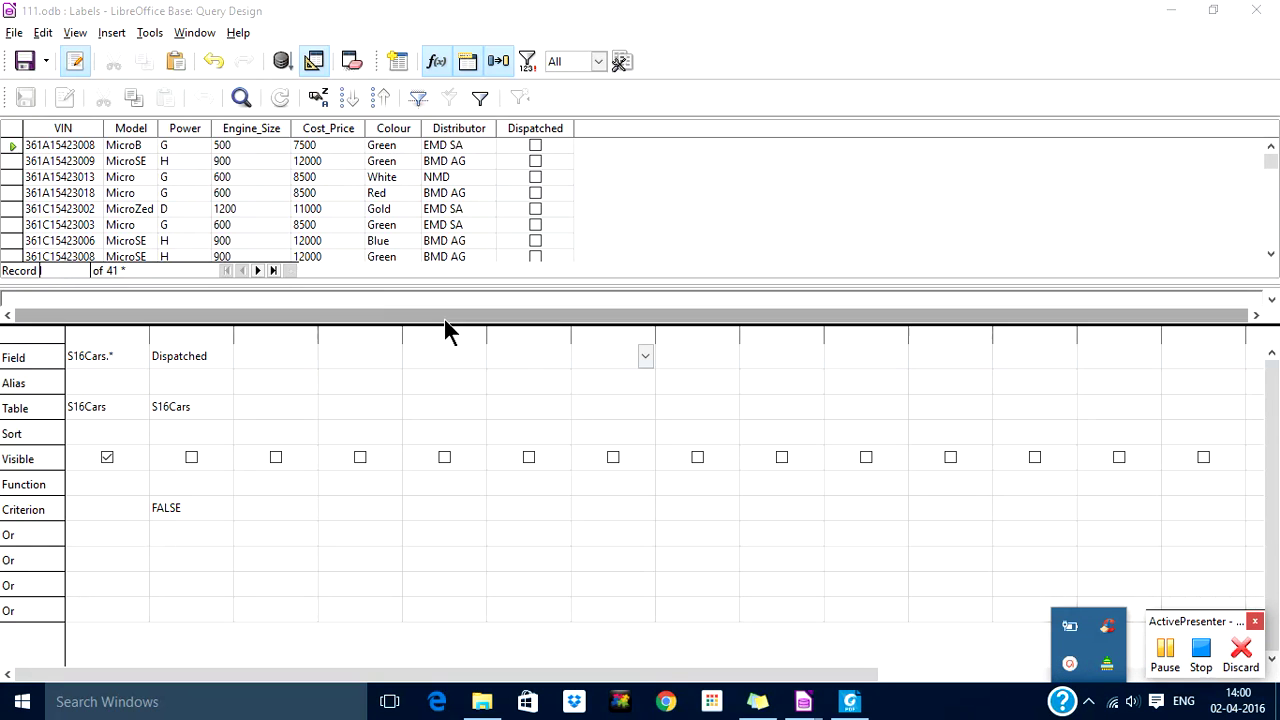
click(275, 270)
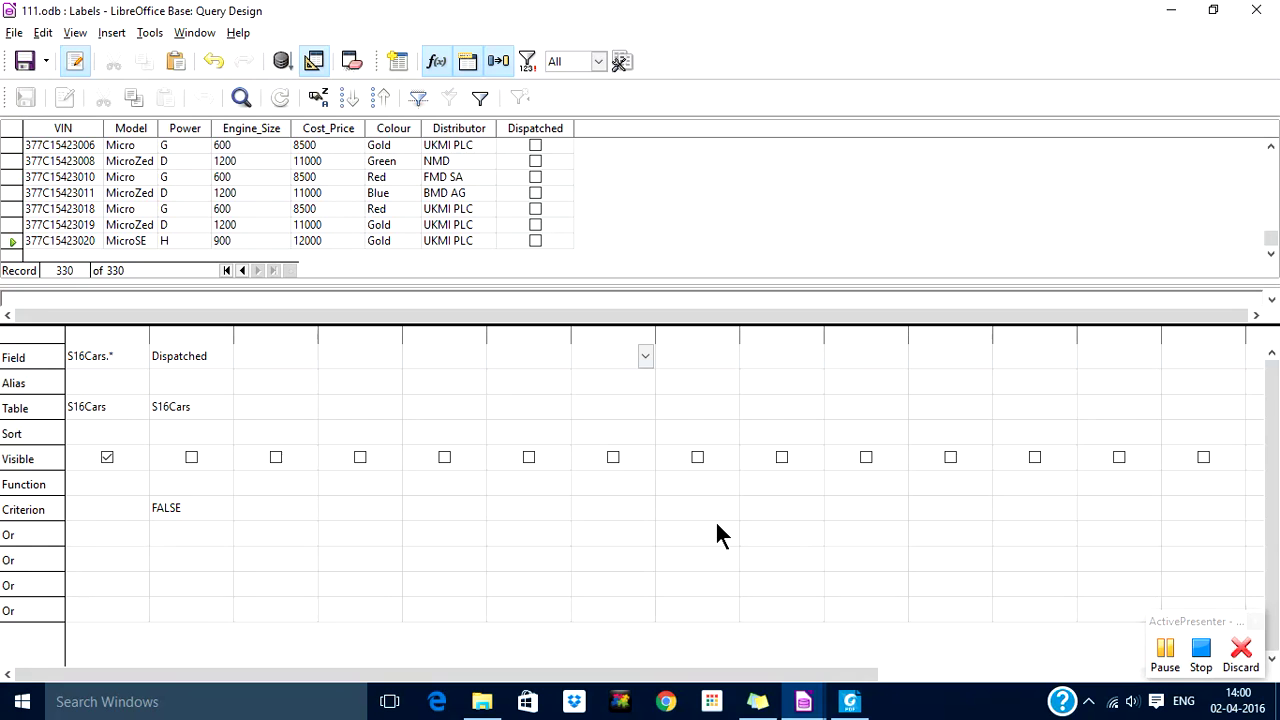
click(850, 702)
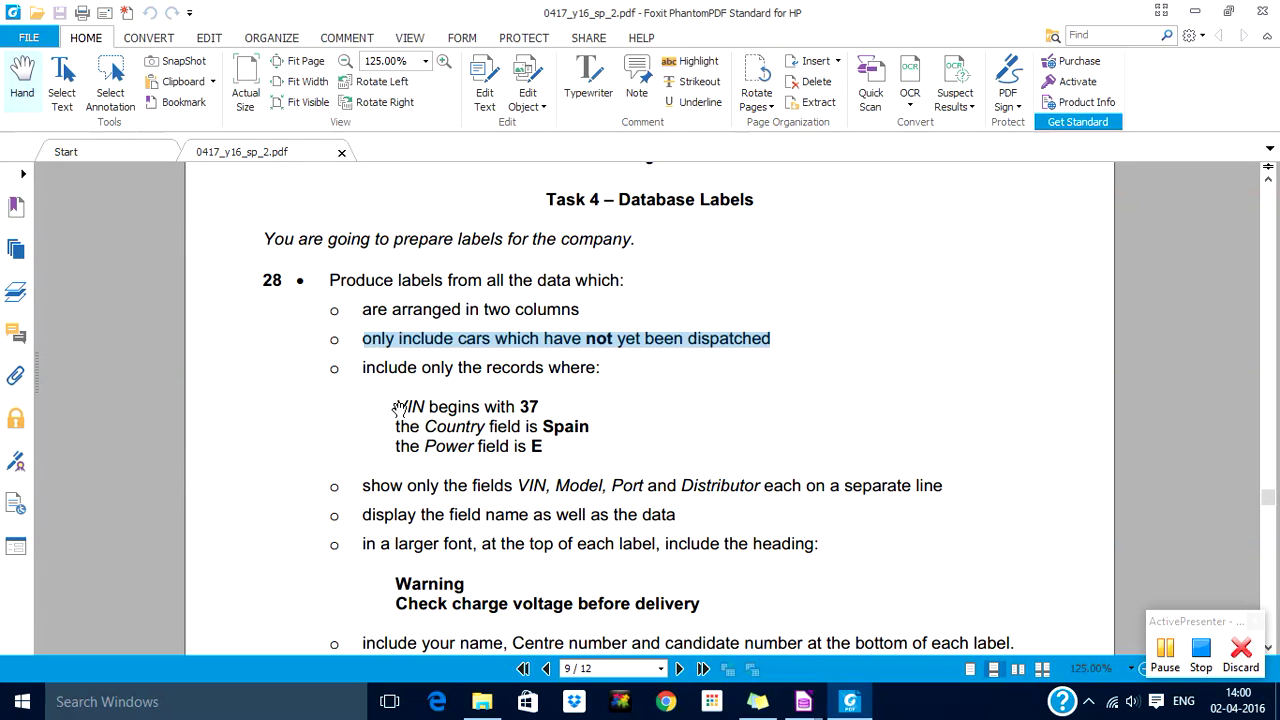
Highlight 'VIN begins with 37' in the PDF and go back to the Labels query design.
drag(396, 407, 545, 397)
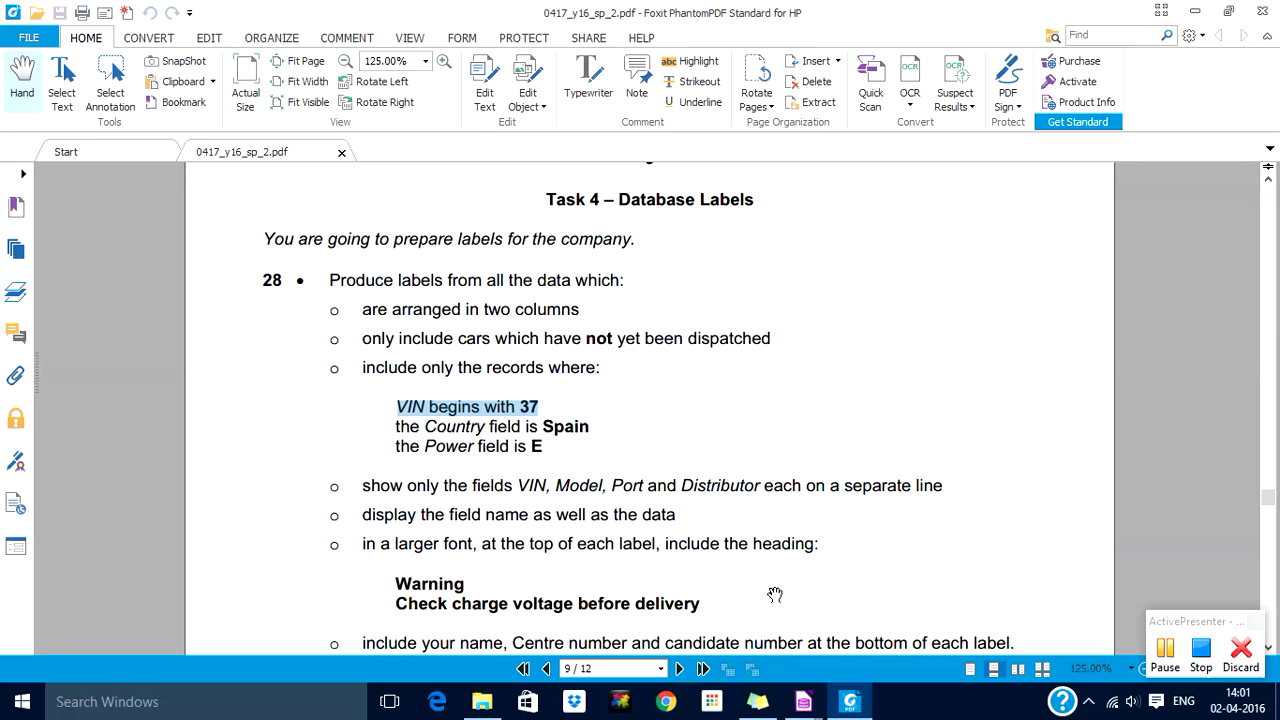
mouse_move(808, 705)
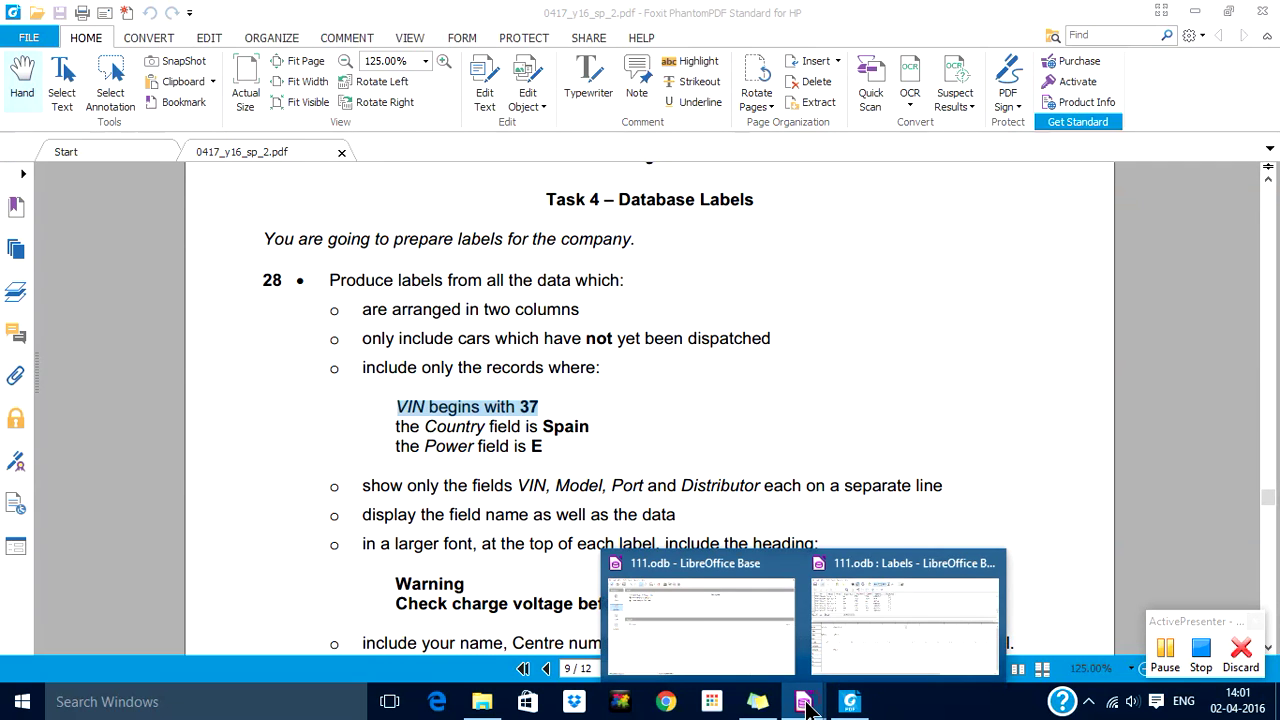
click(843, 643)
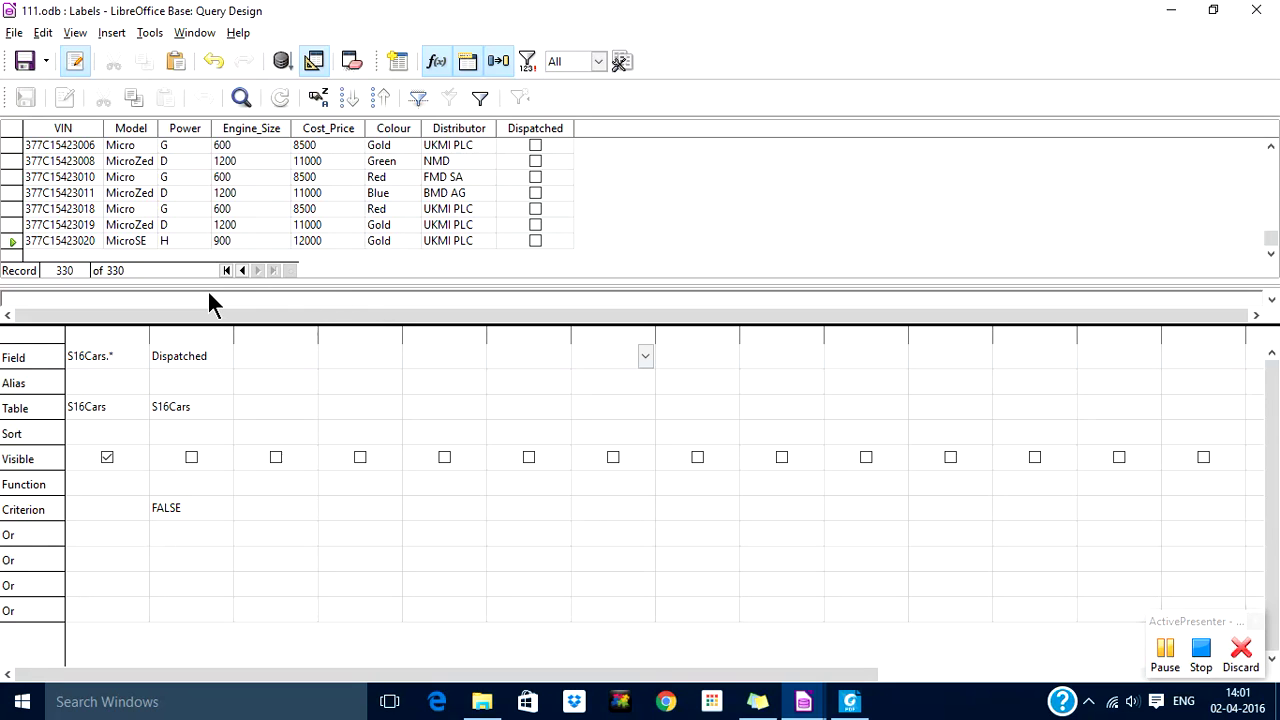
Add a VIN column with the criterion LIKE '37*'.
click(262, 358)
click(307, 356)
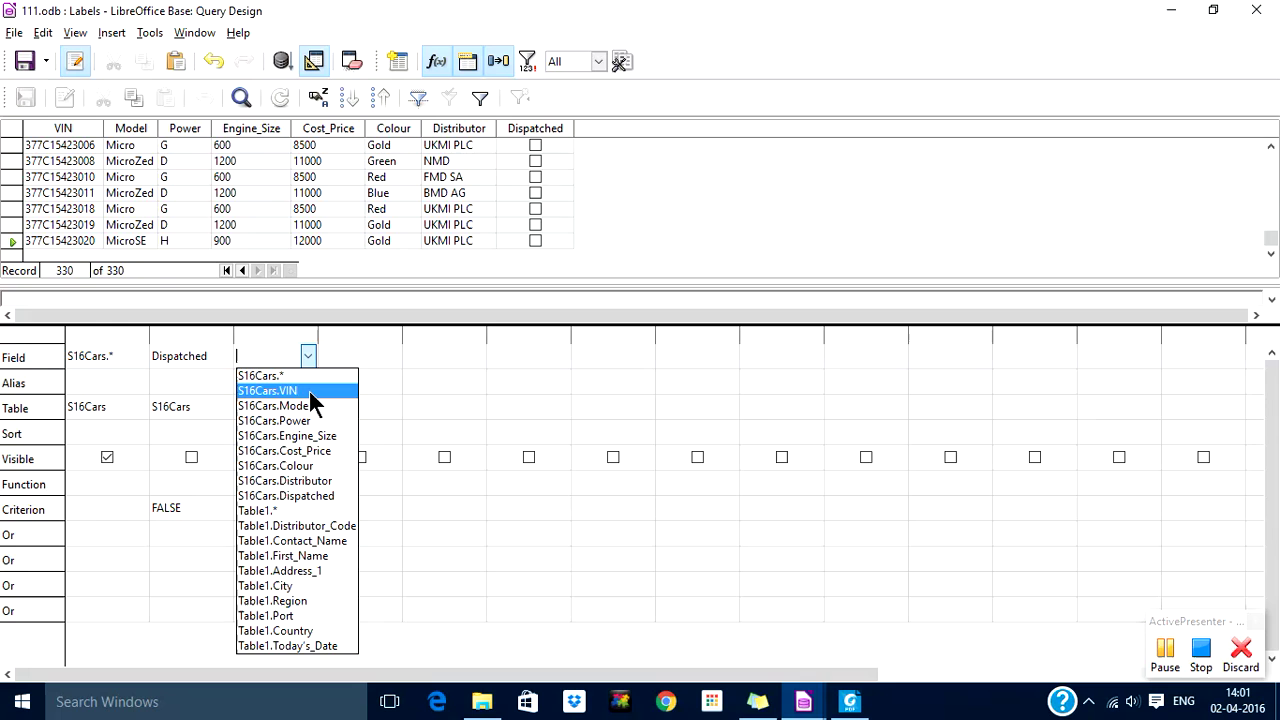
click(300, 391)
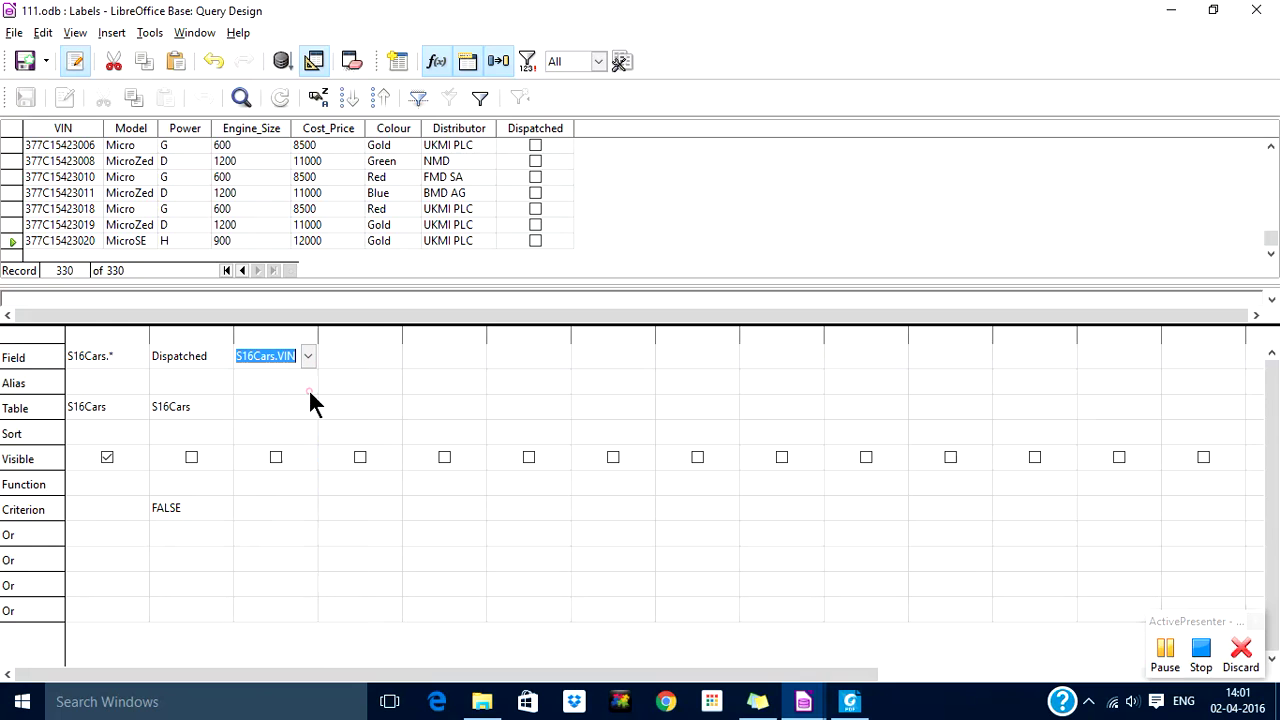
click(259, 503)
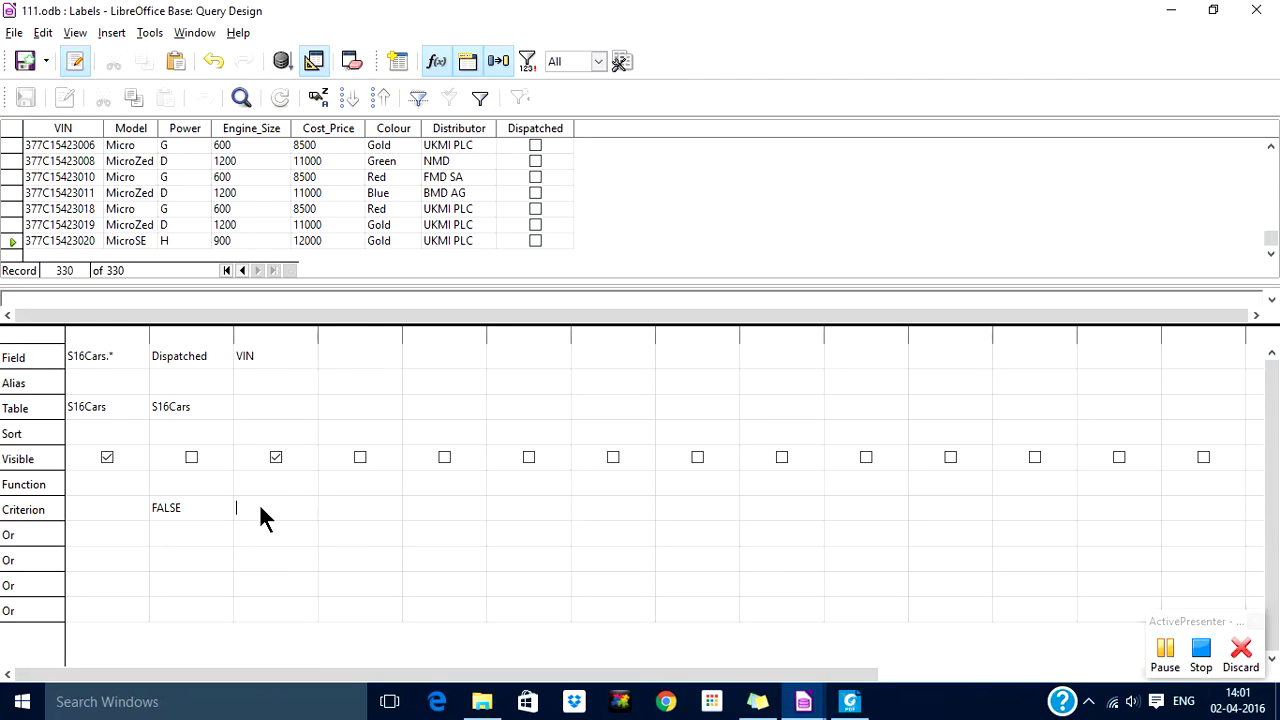
text(like '7*)
text(')
key(Tab)
Run the query and confirm 192 records at the last record, then view the task PDF.
click(282, 62)
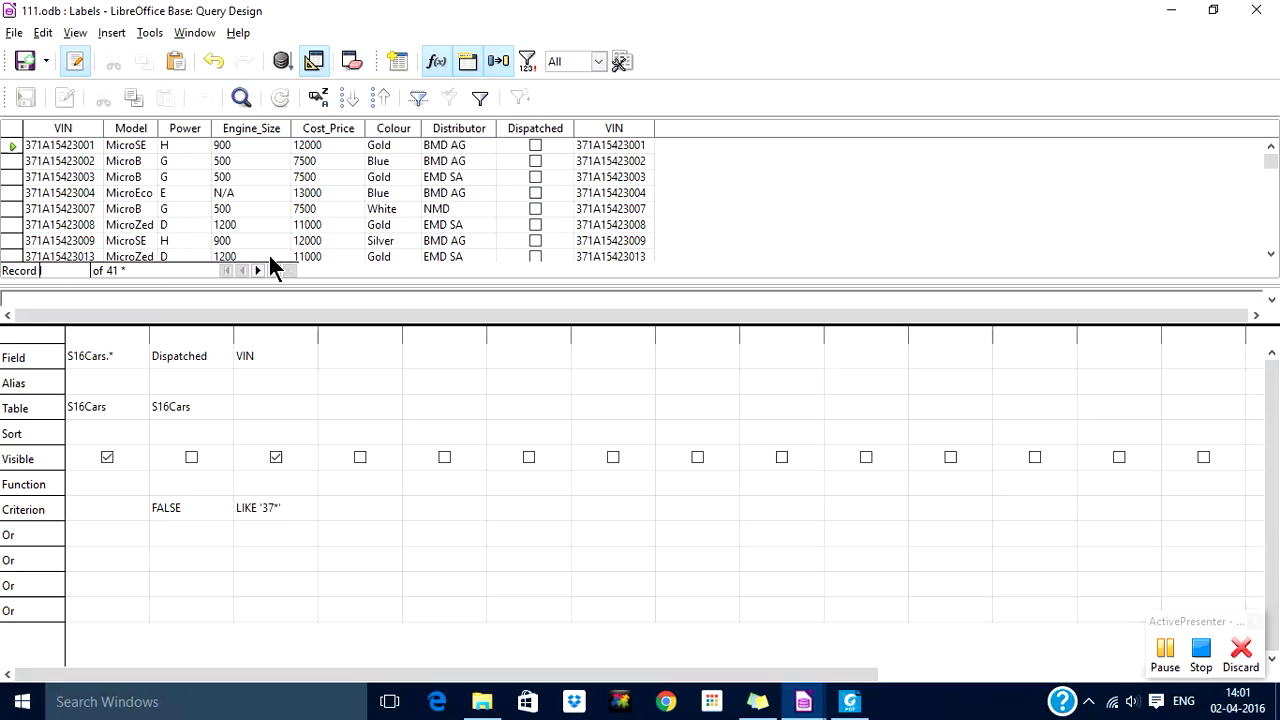
click(273, 270)
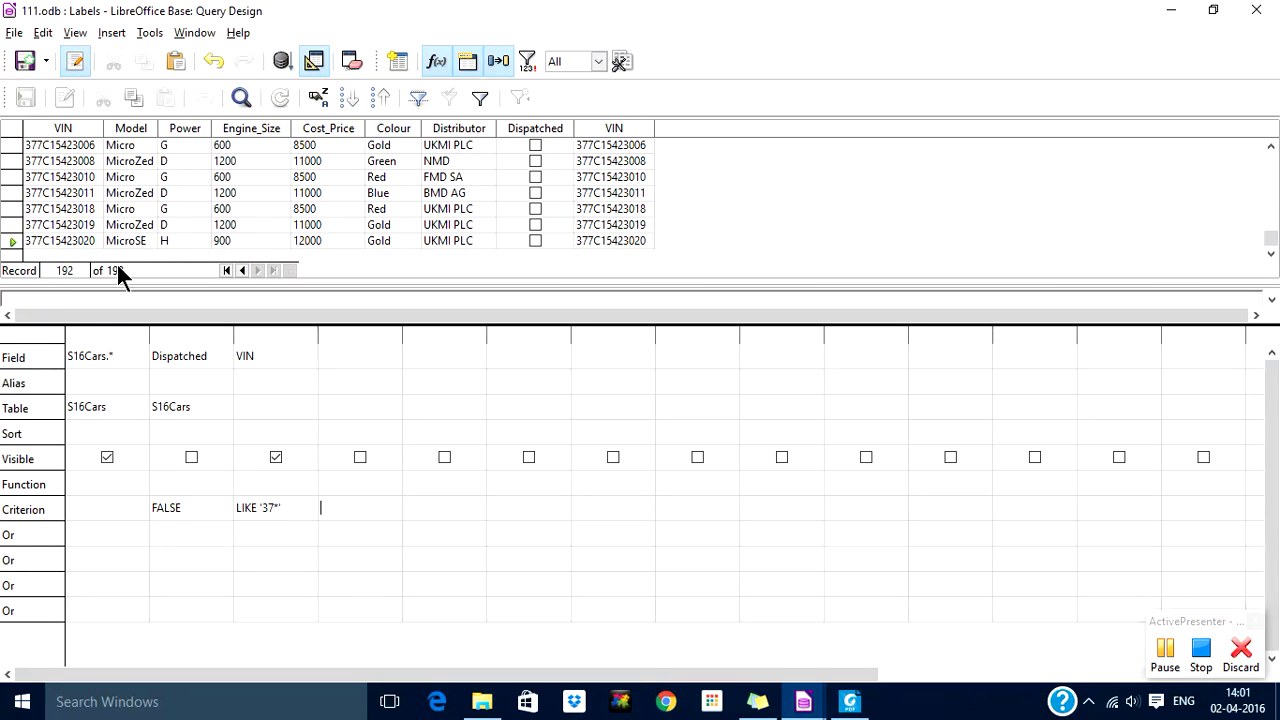
click(850, 701)
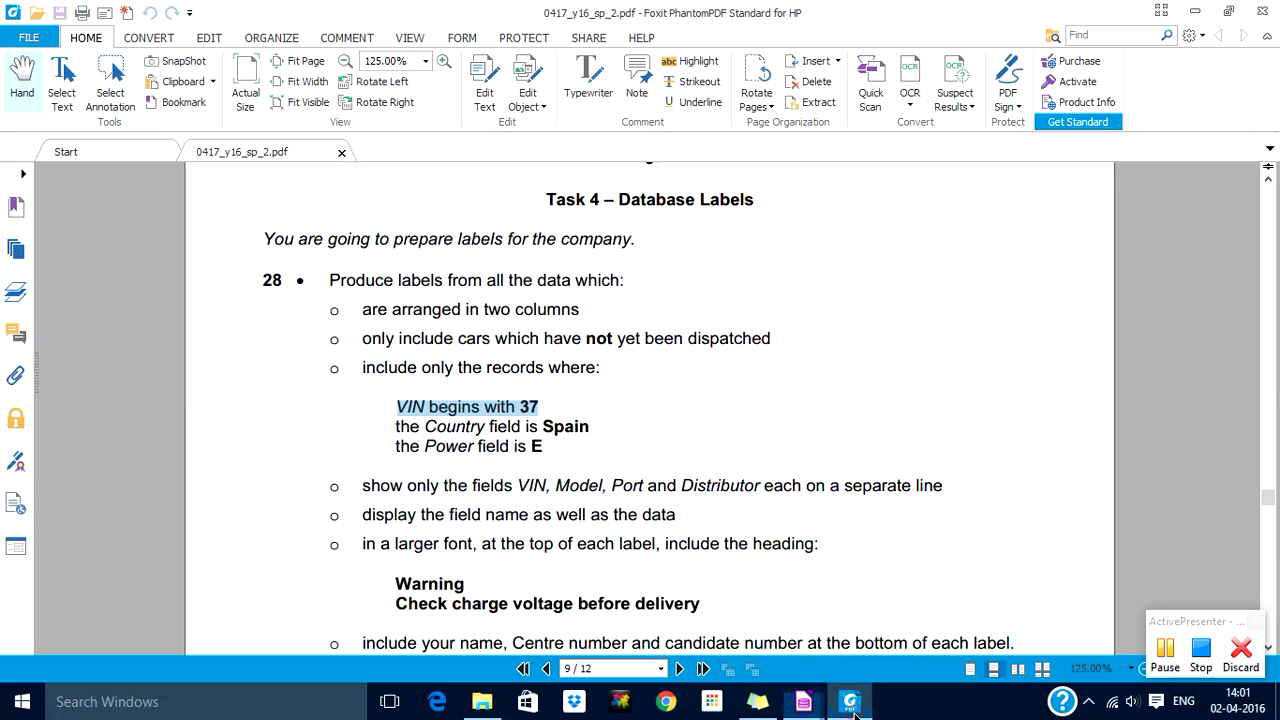
Select the 'Country field is Spain' condition in the task PDF.
double_click(563, 424)
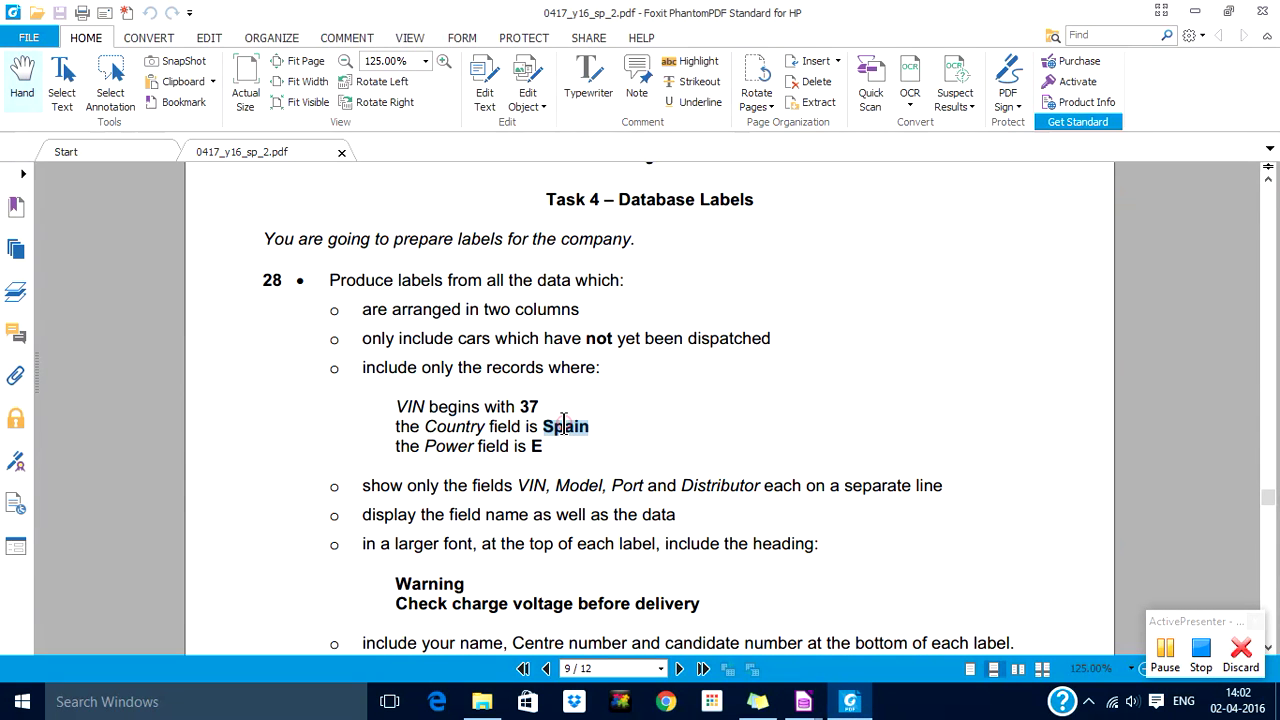
drag(426, 426, 589, 426)
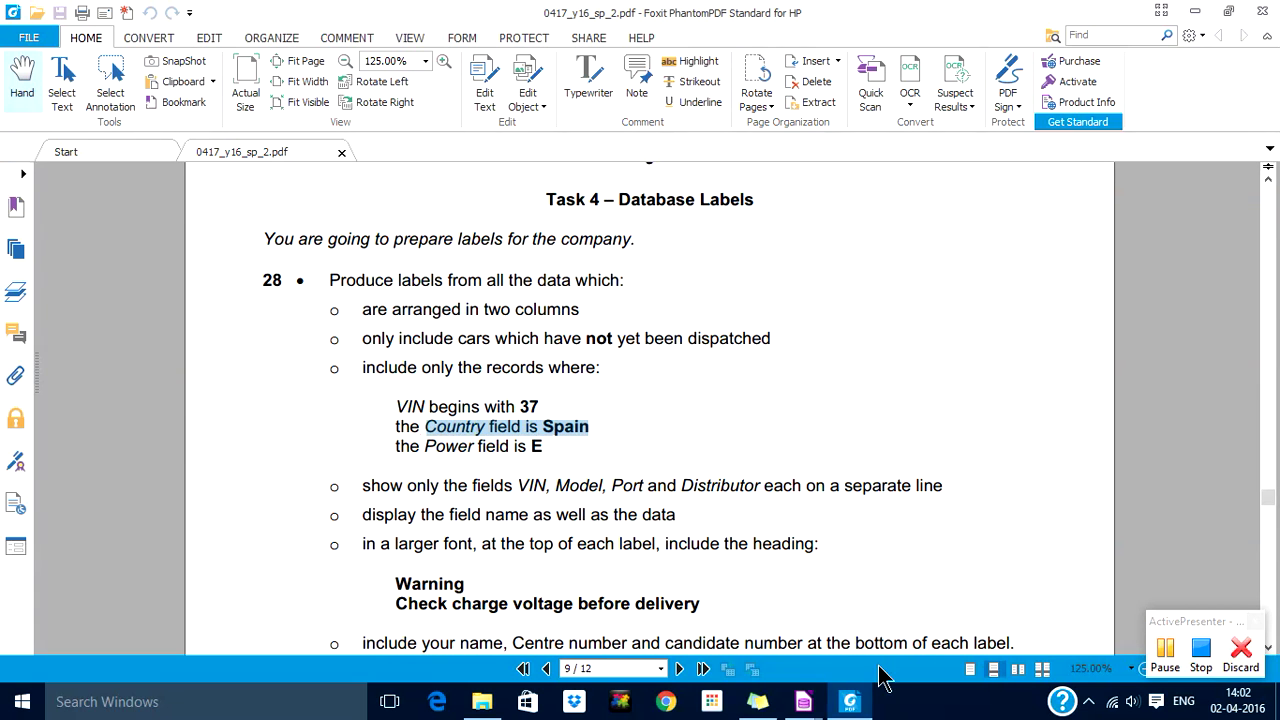
Add Table1 and a Table1.Country column with the criterion 'Spain'.
mouse_move(808, 706)
click(840, 649)
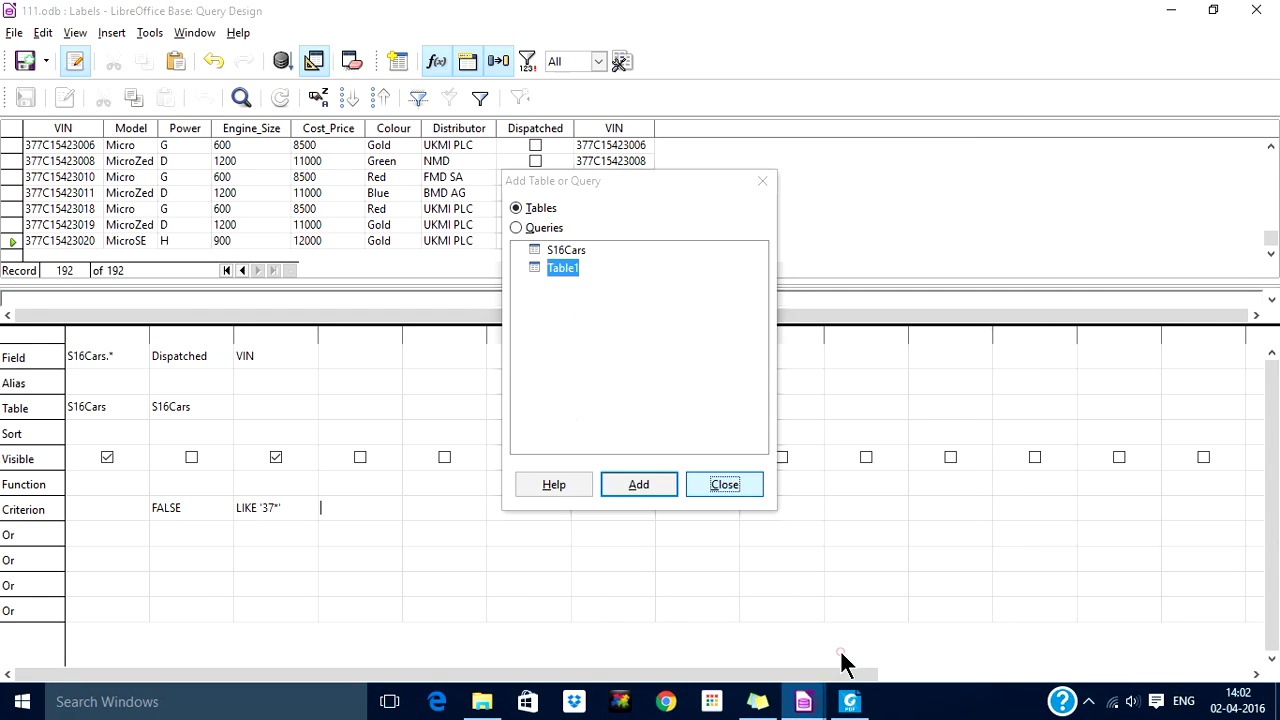
key(Escape)
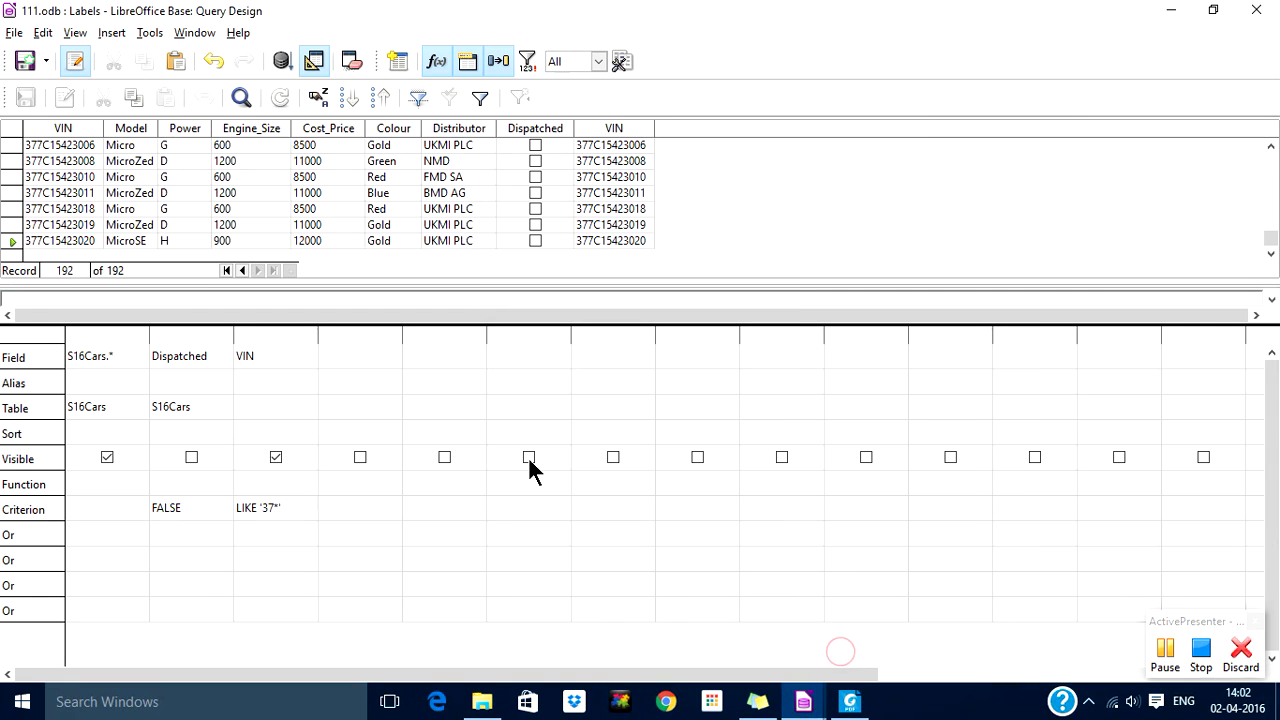
click(344, 352)
click(391, 357)
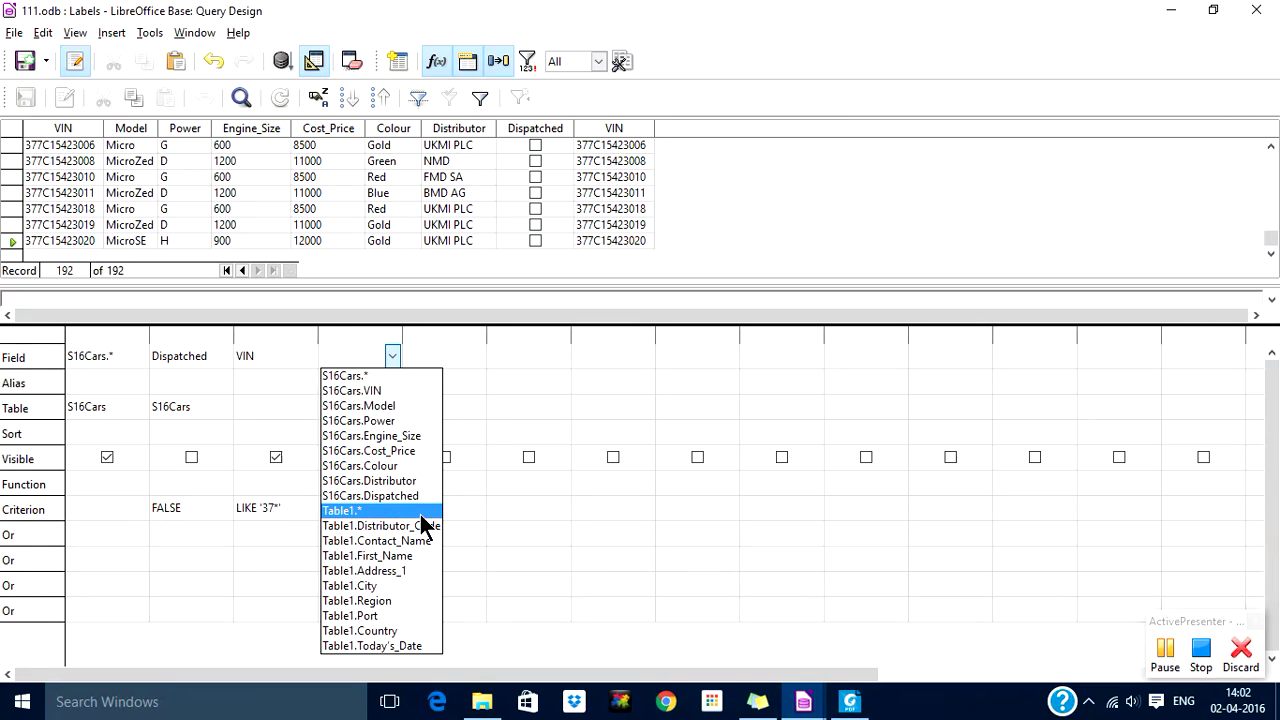
click(380, 630)
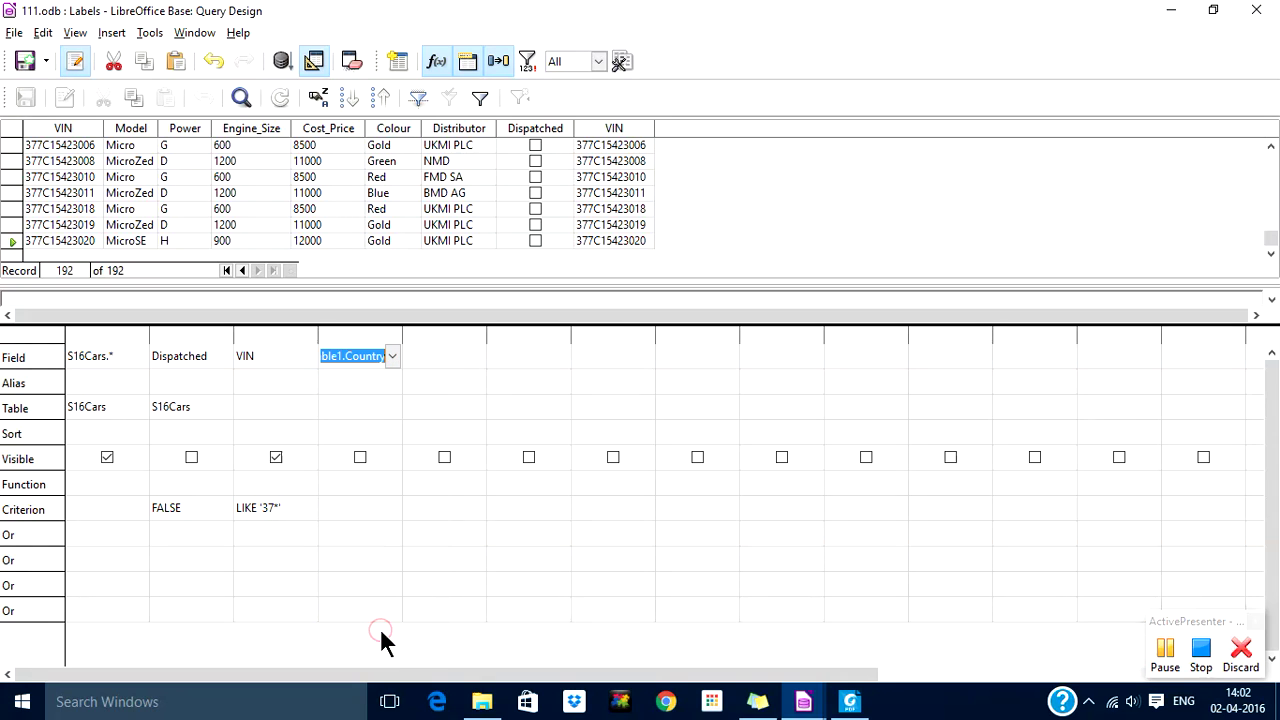
click(339, 506)
text(Spain)
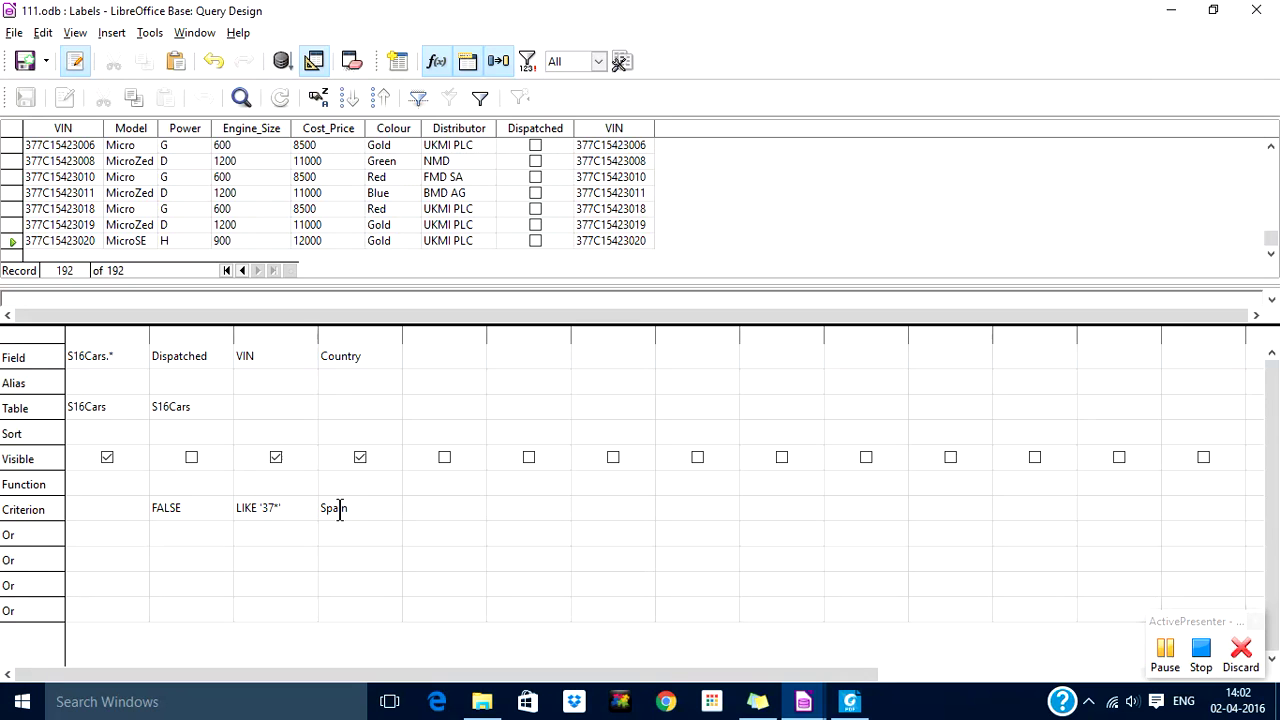
key(Tab)
Hide VIN, run the query and confirm it returns 43 records.
click(276, 459)
click(282, 62)
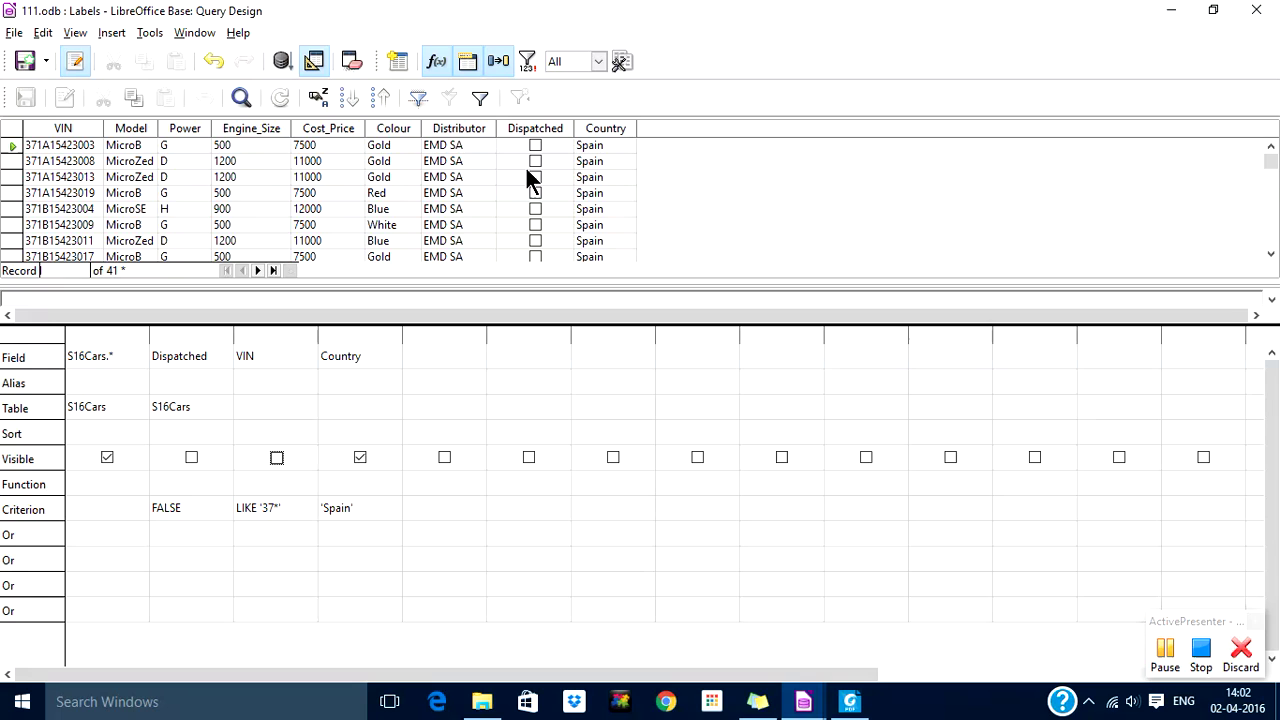
click(274, 270)
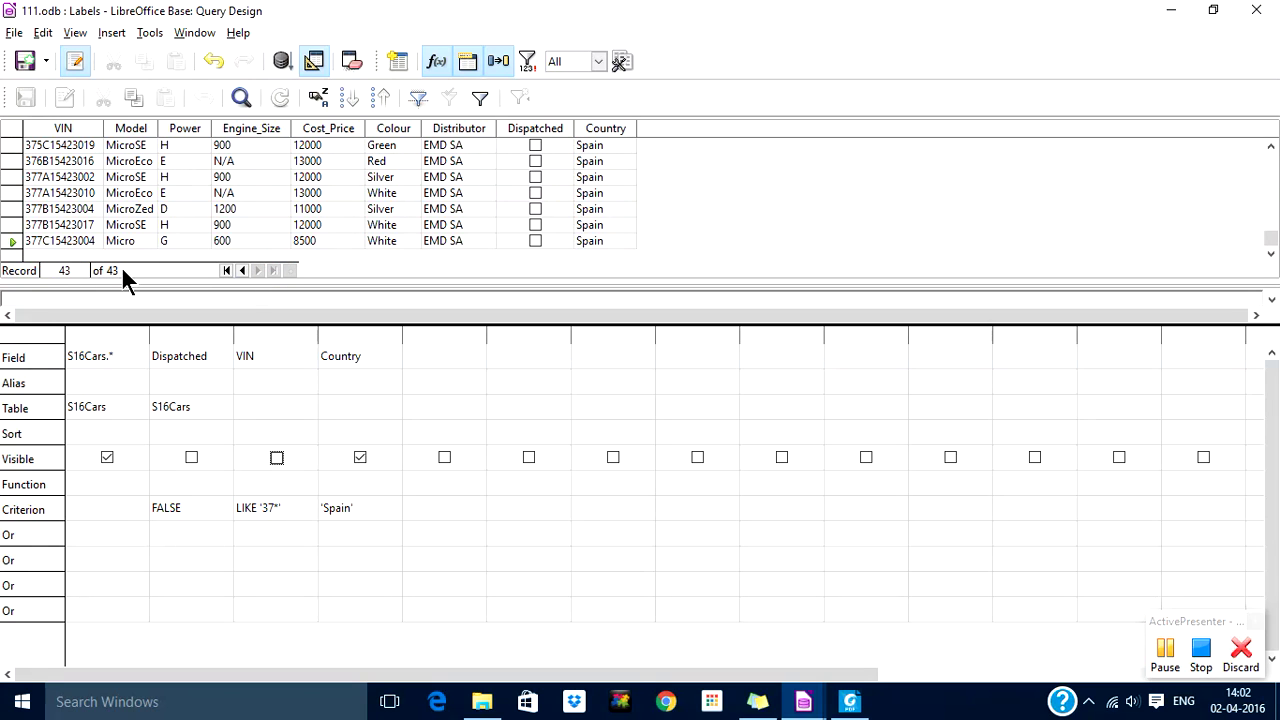
Select the Power field and its required value E in the task PDF, then return to the query.
click(849, 701)
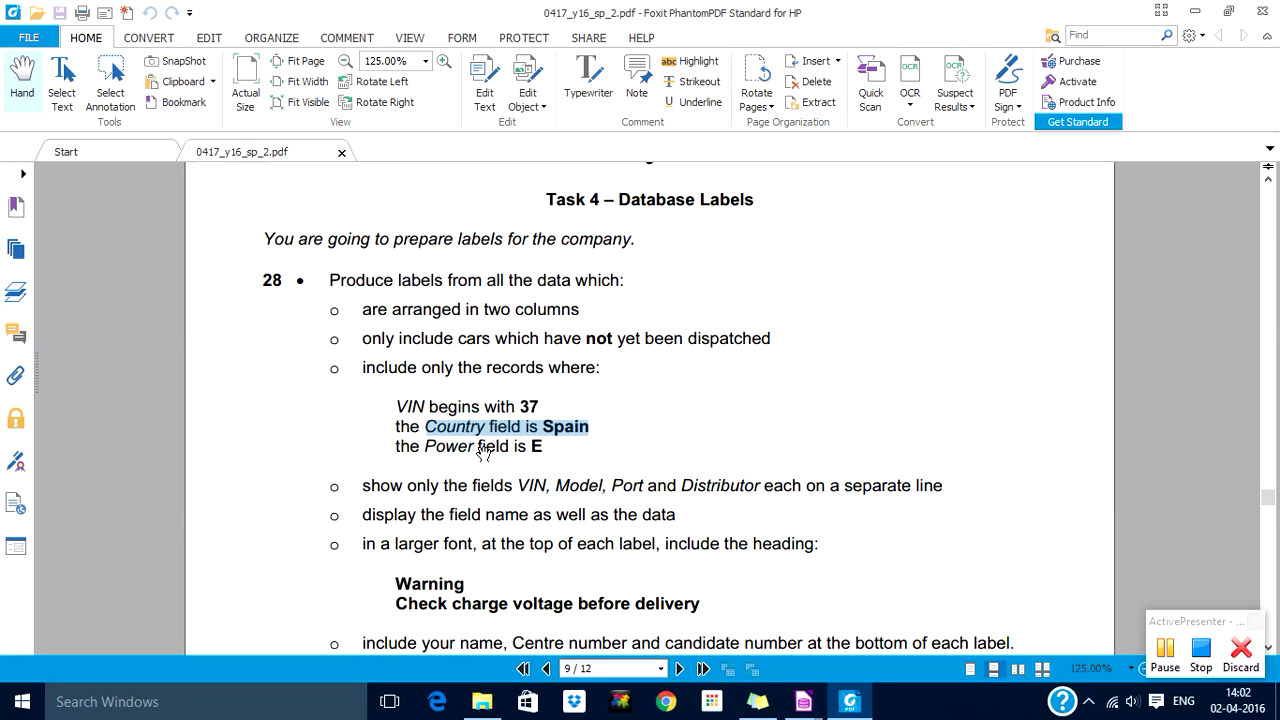
double_click(444, 428)
click(457, 446)
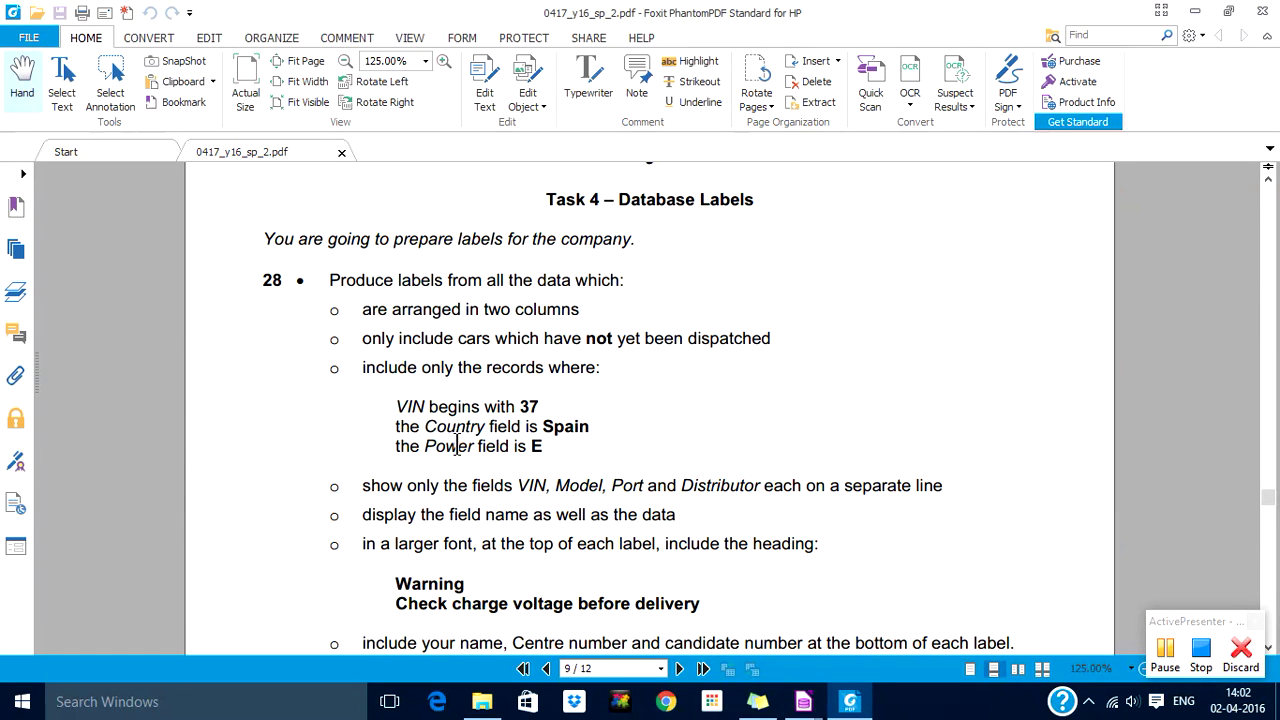
double_click(457, 446)
double_click(535, 447)
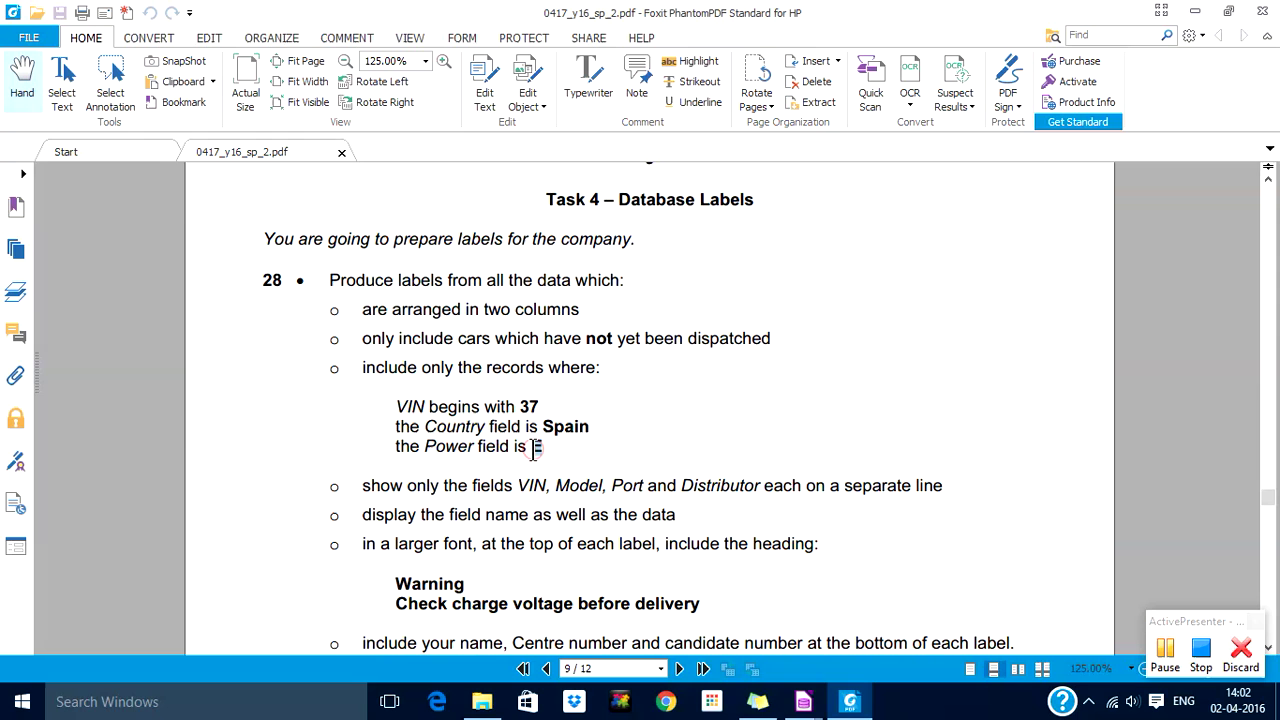
mouse_move(809, 705)
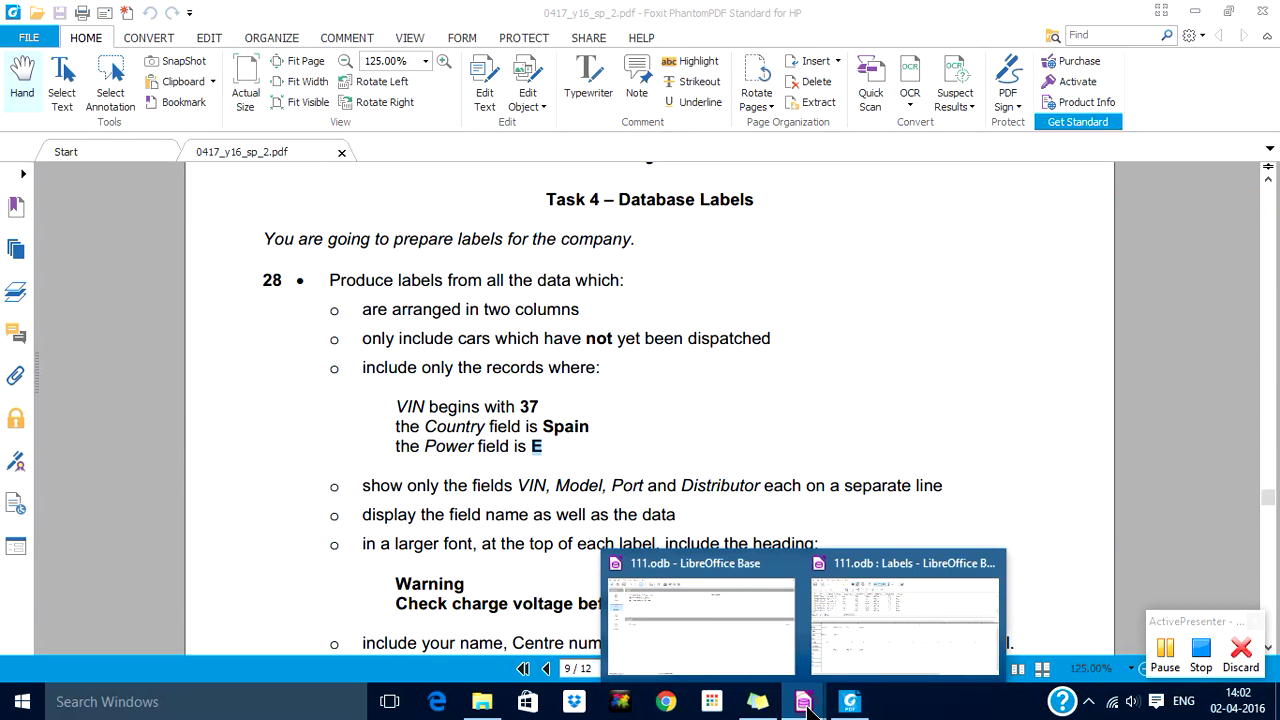
click(844, 620)
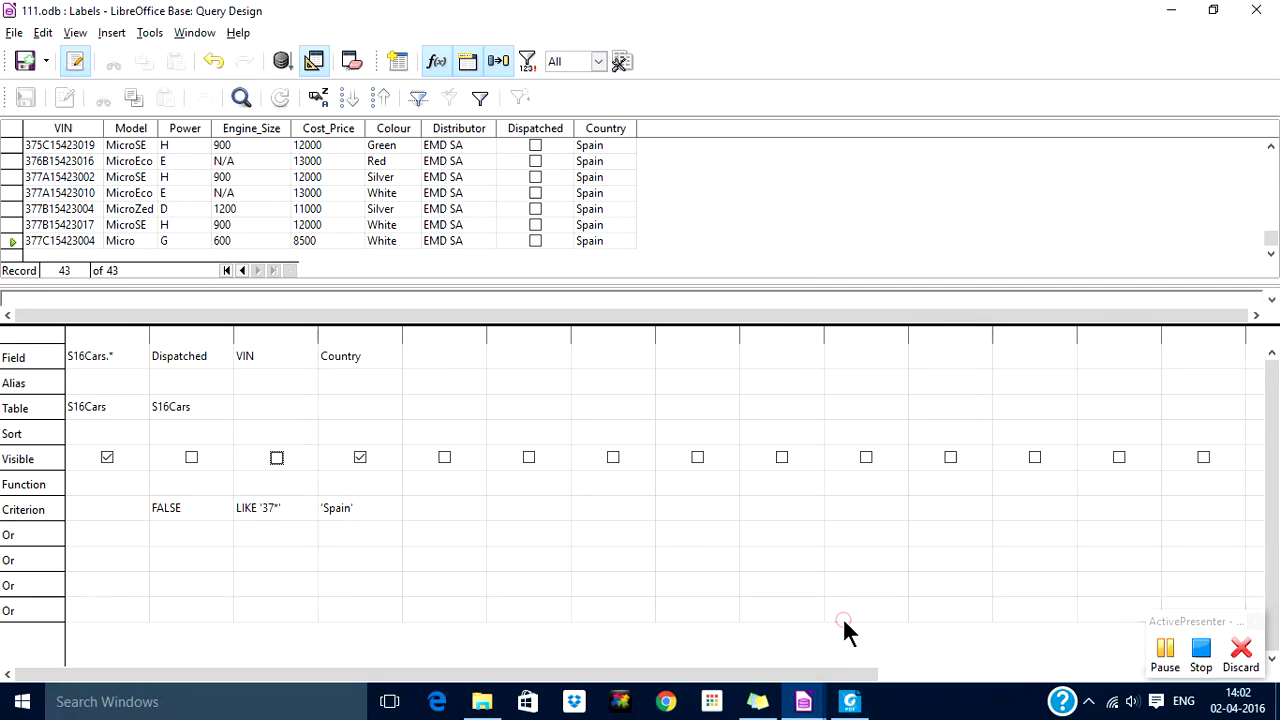
Add an S16Cars.Power column with the criterion 'E'.
click(432, 352)
click(476, 355)
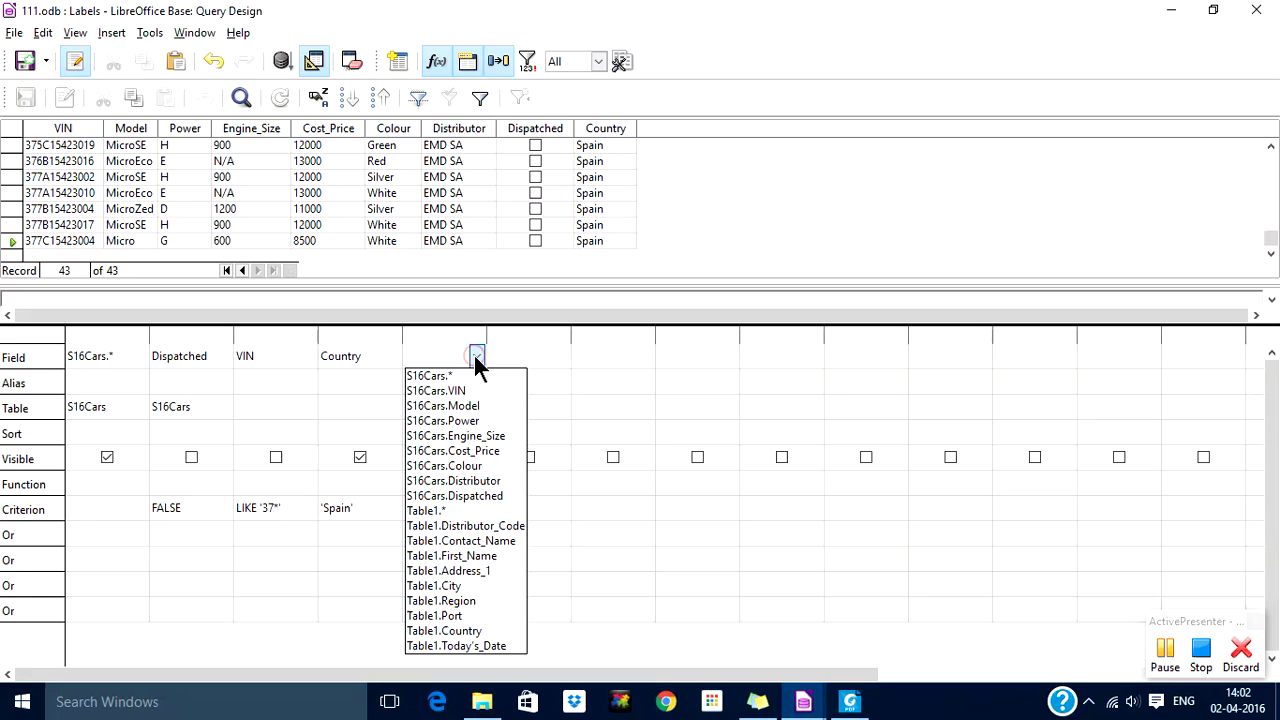
click(477, 422)
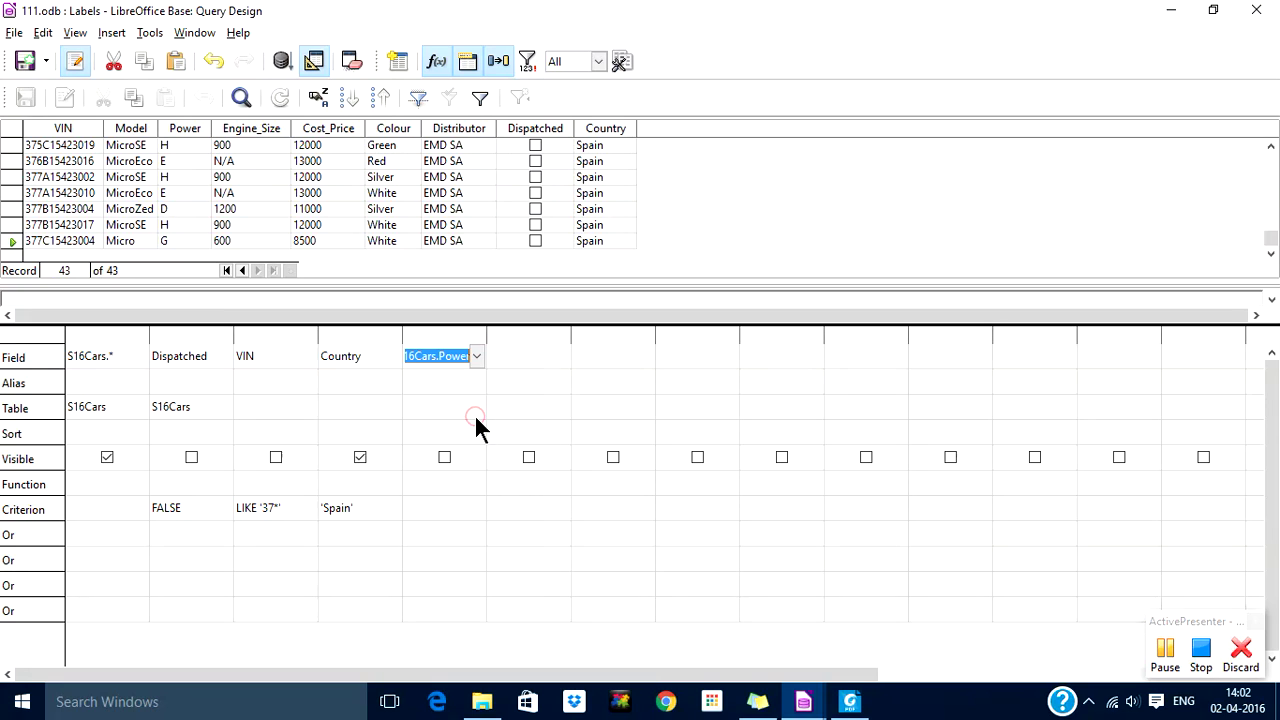
click(427, 507)
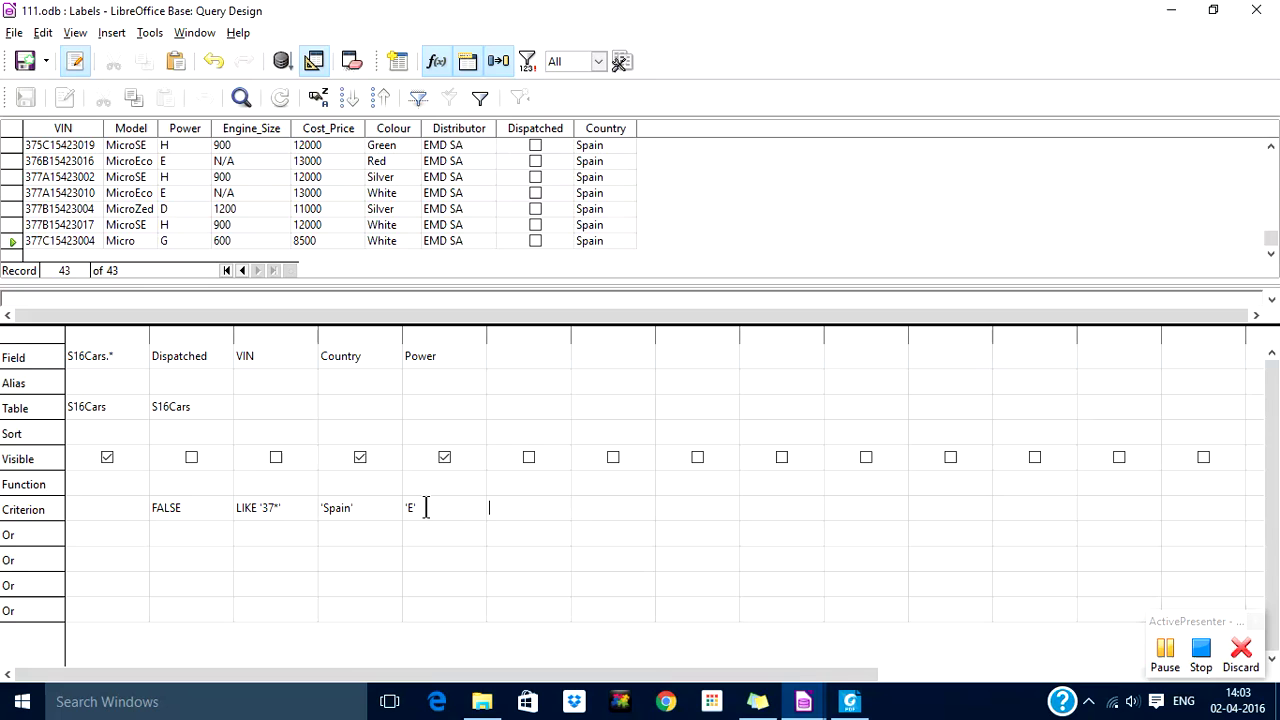
key(Tab)
Delete the S16Cars.* column, show VIN, then save and run the query for 8 records.
click(106, 335)
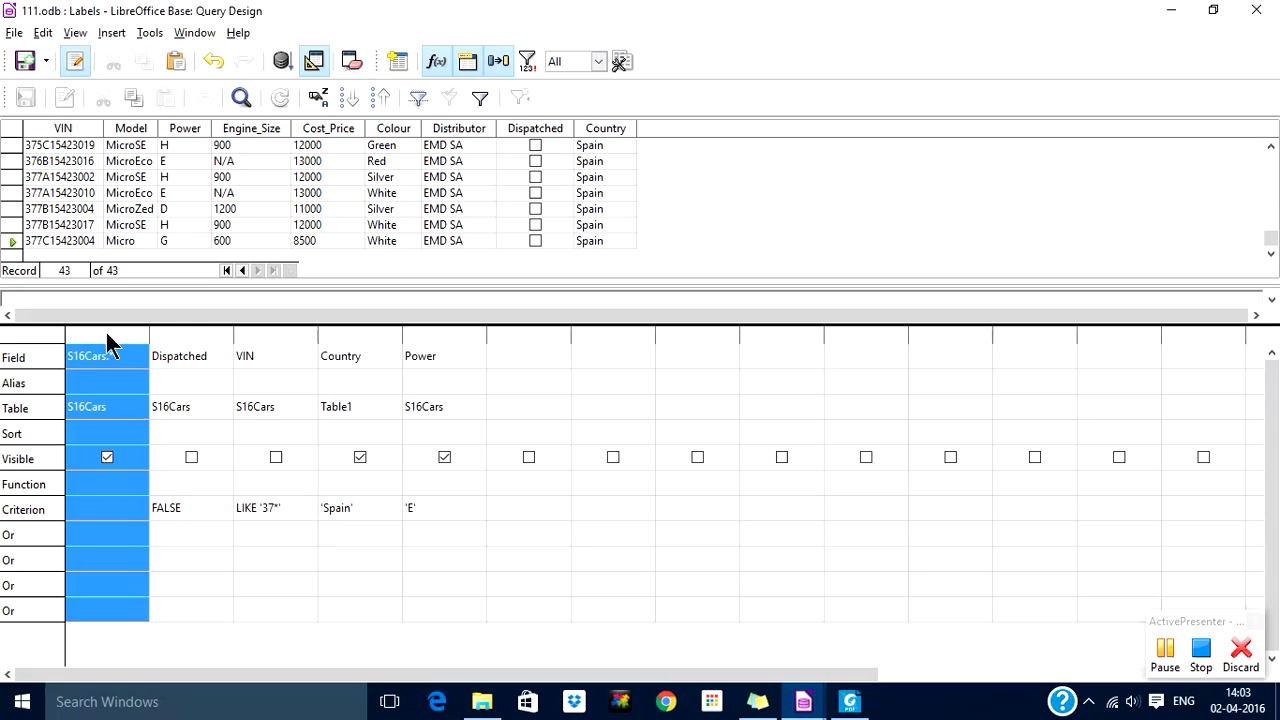
right_click(106, 333)
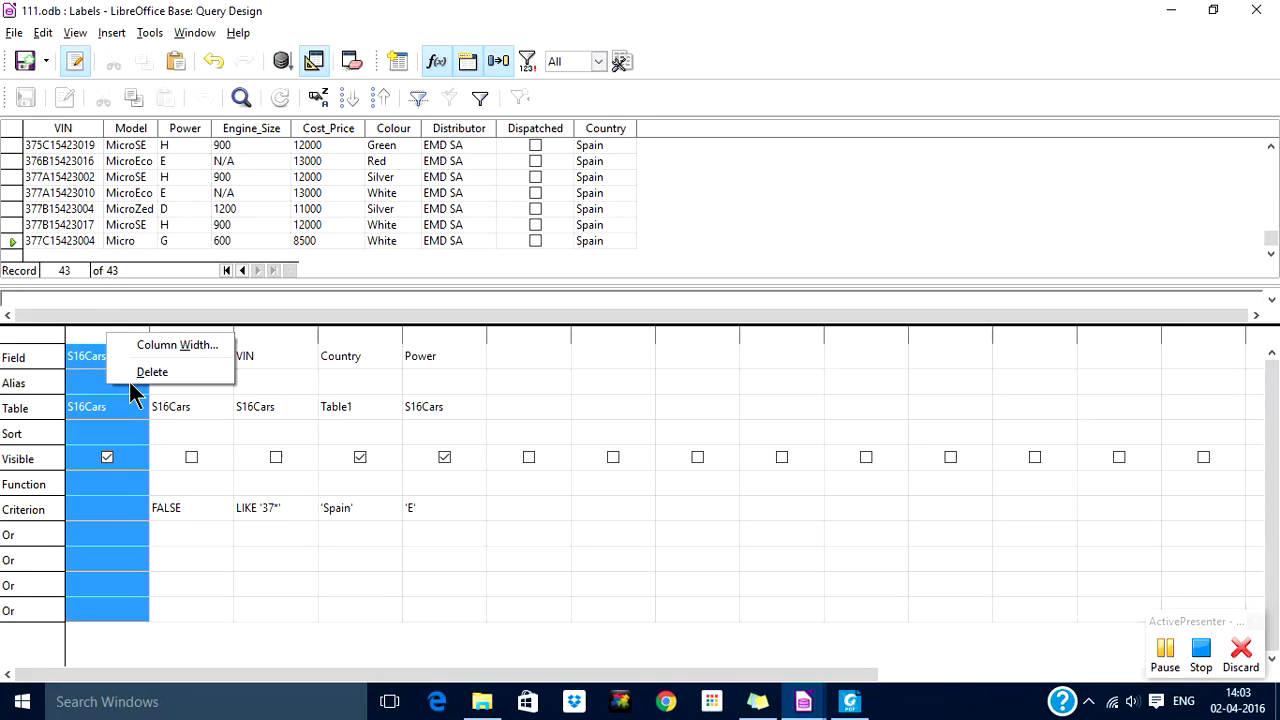
click(128, 373)
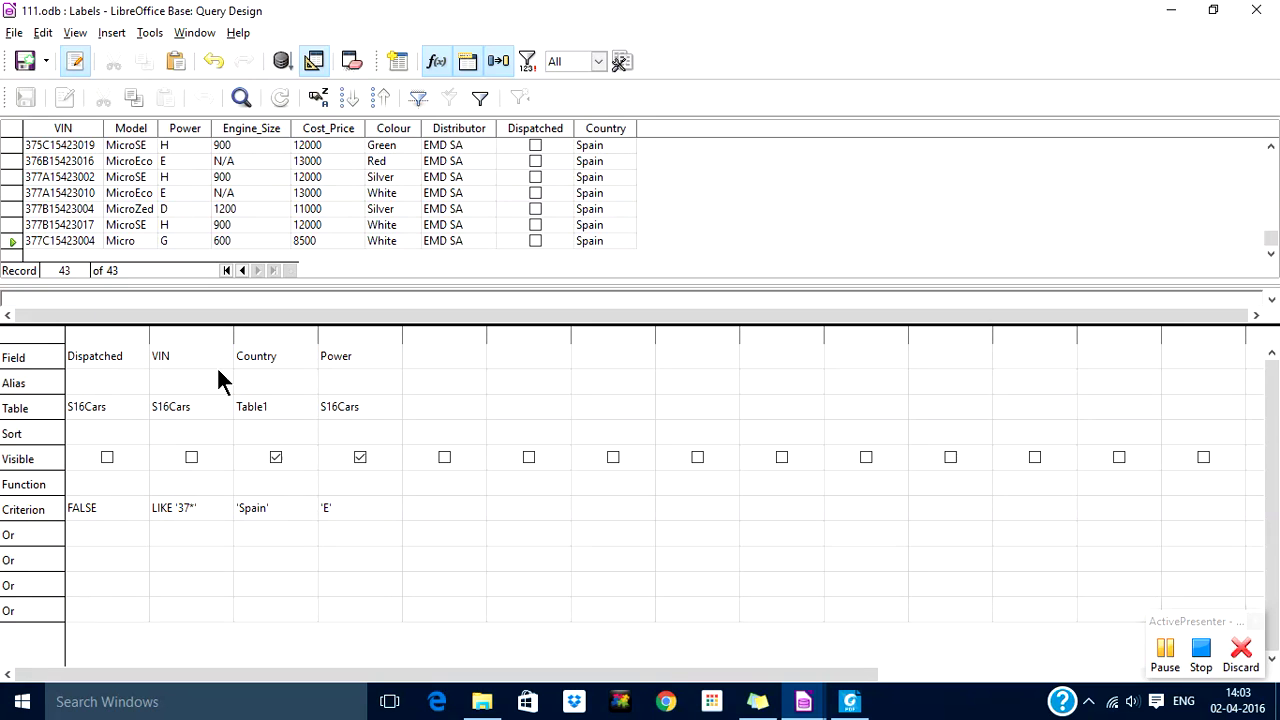
click(192, 458)
click(25, 63)
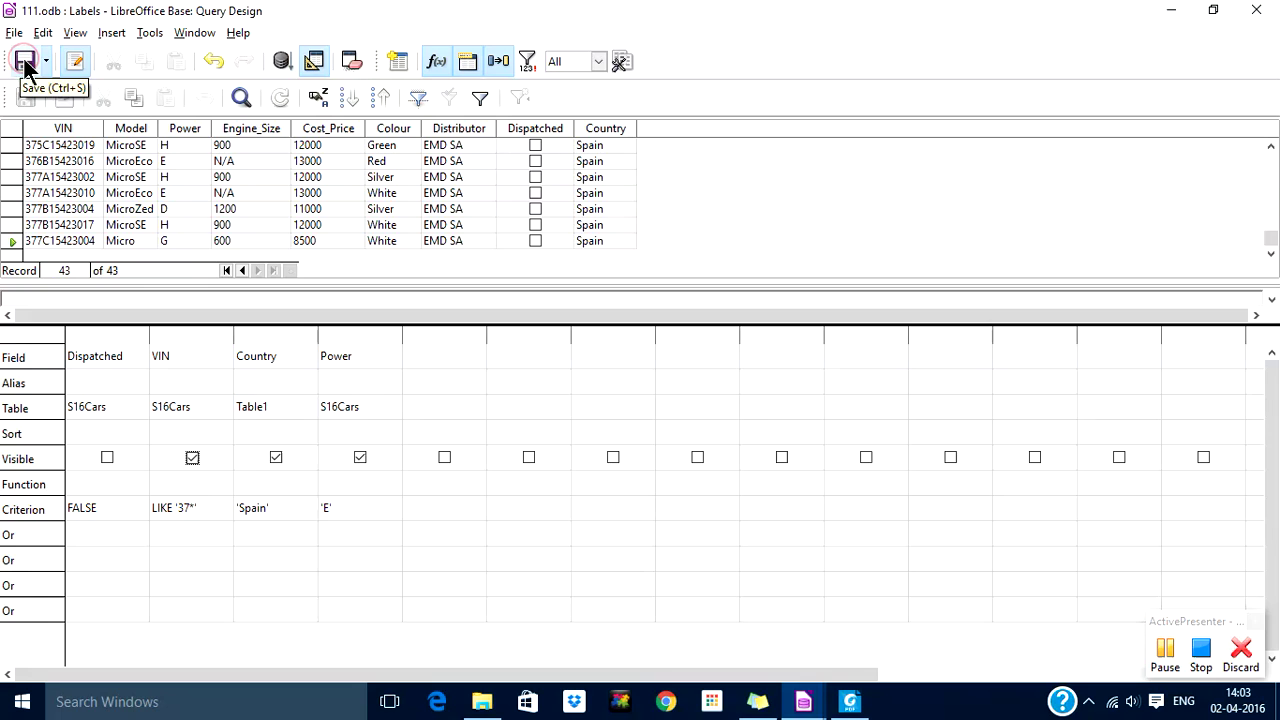
click(281, 62)
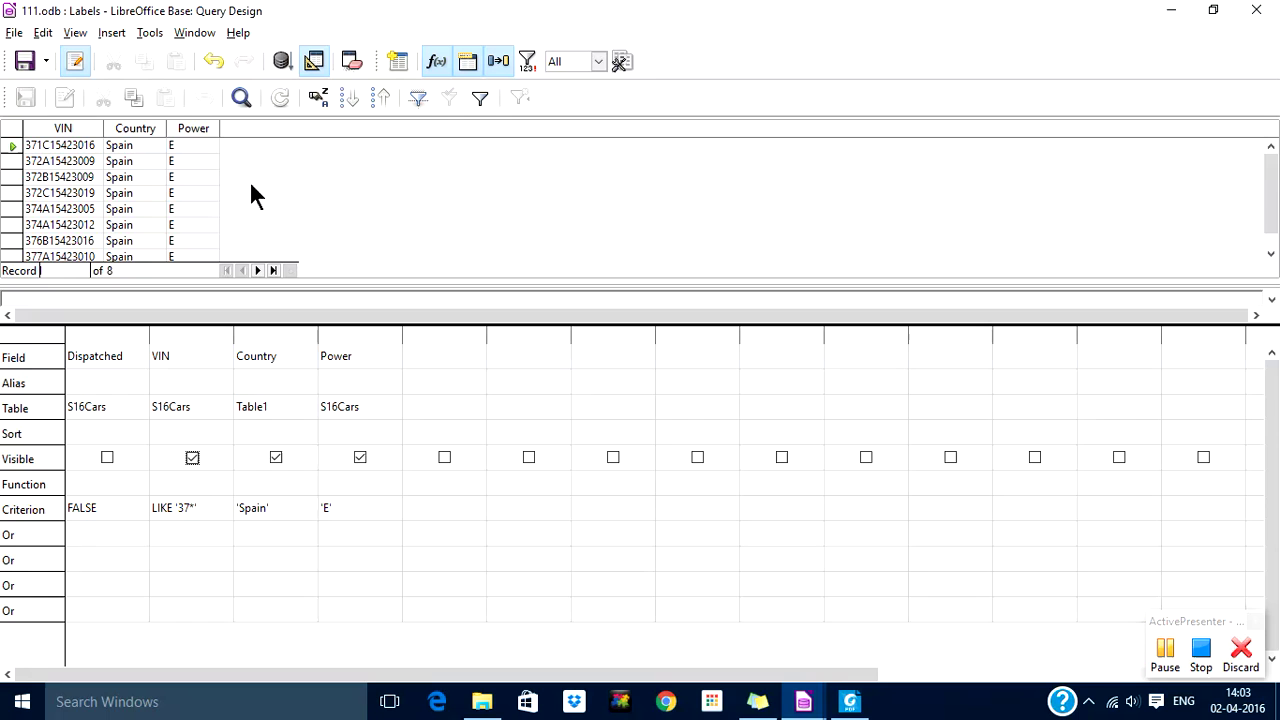
Mark the label fields VIN, Model, Port and Distributor in the task PDF.
click(849, 701)
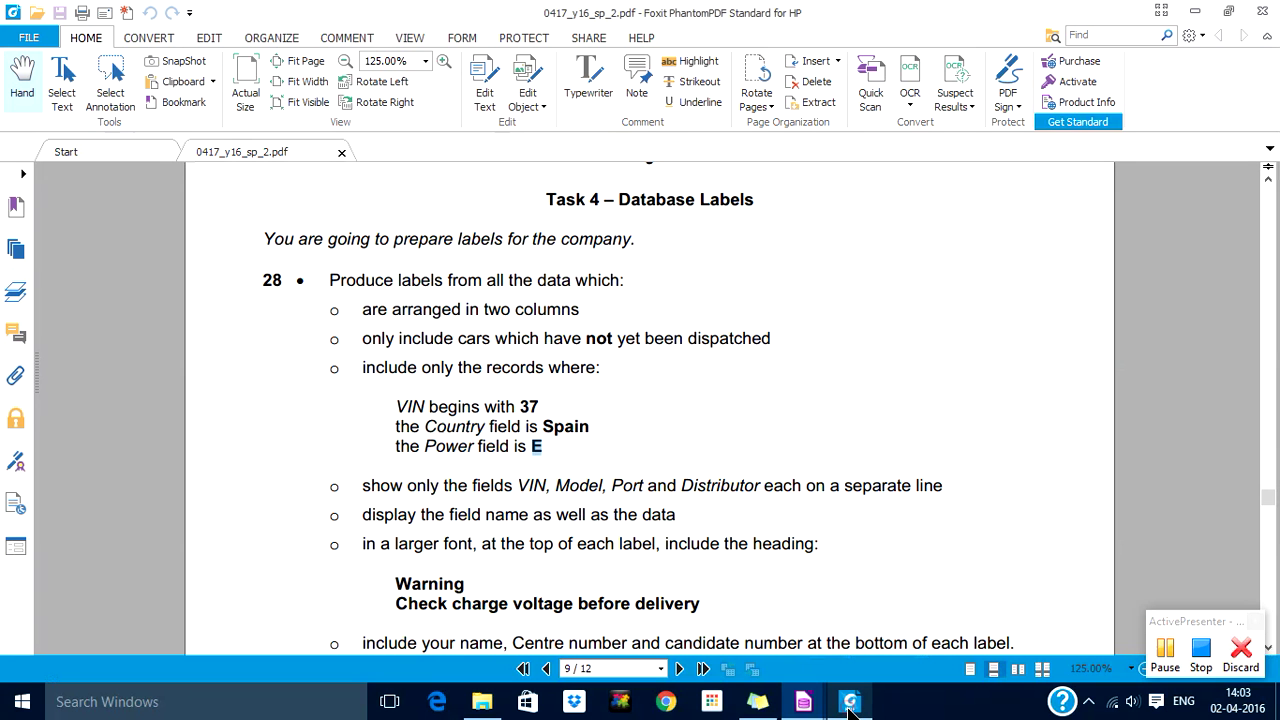
click(501, 484)
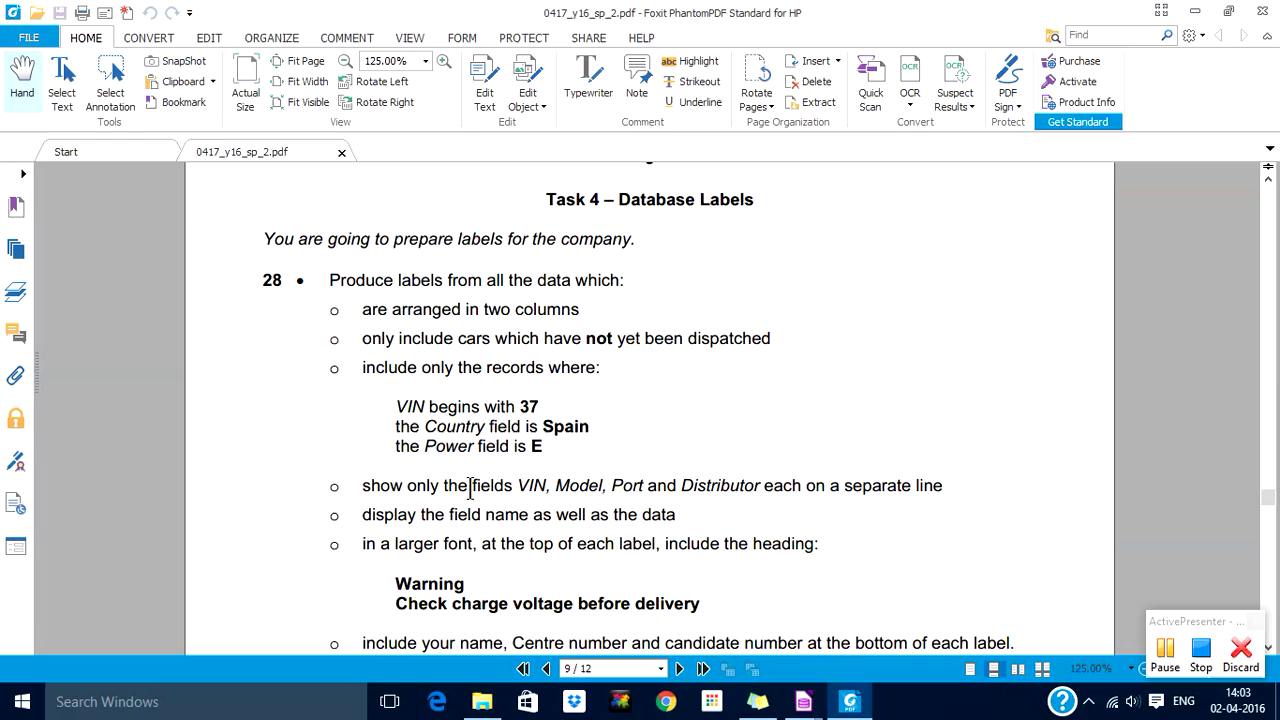
drag(471, 485, 538, 485)
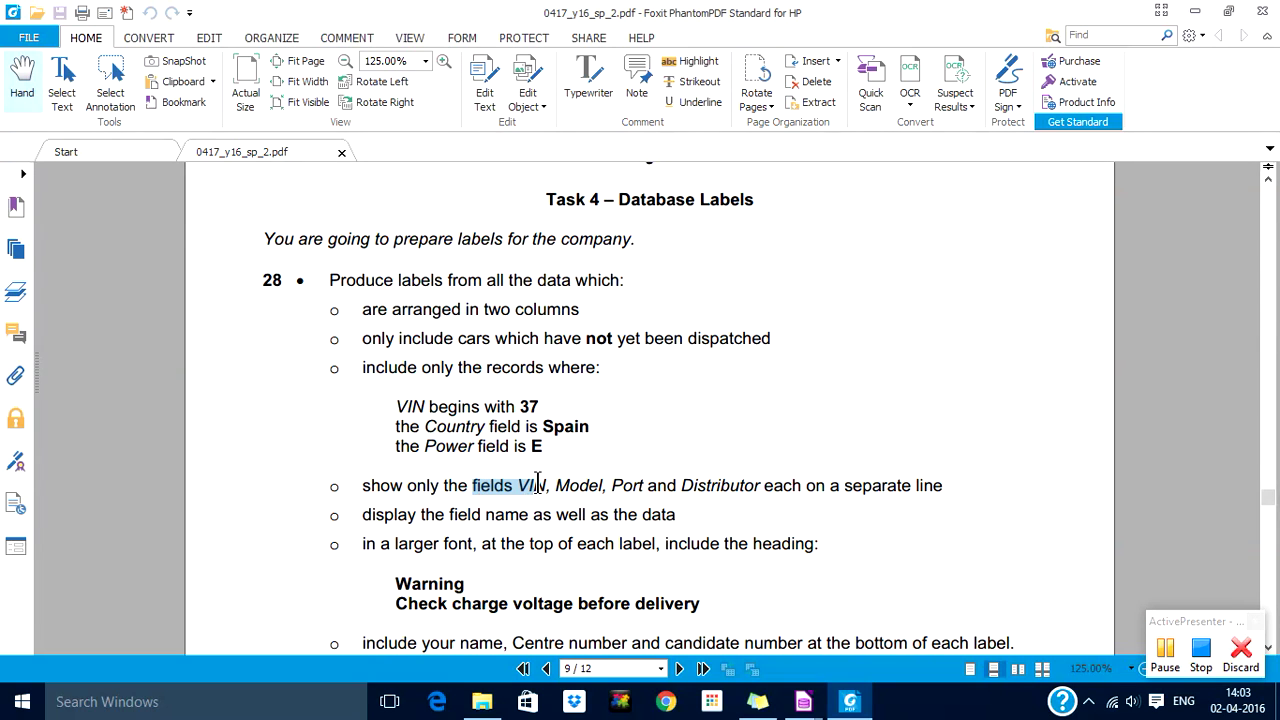
double_click(538, 485)
double_click(577, 486)
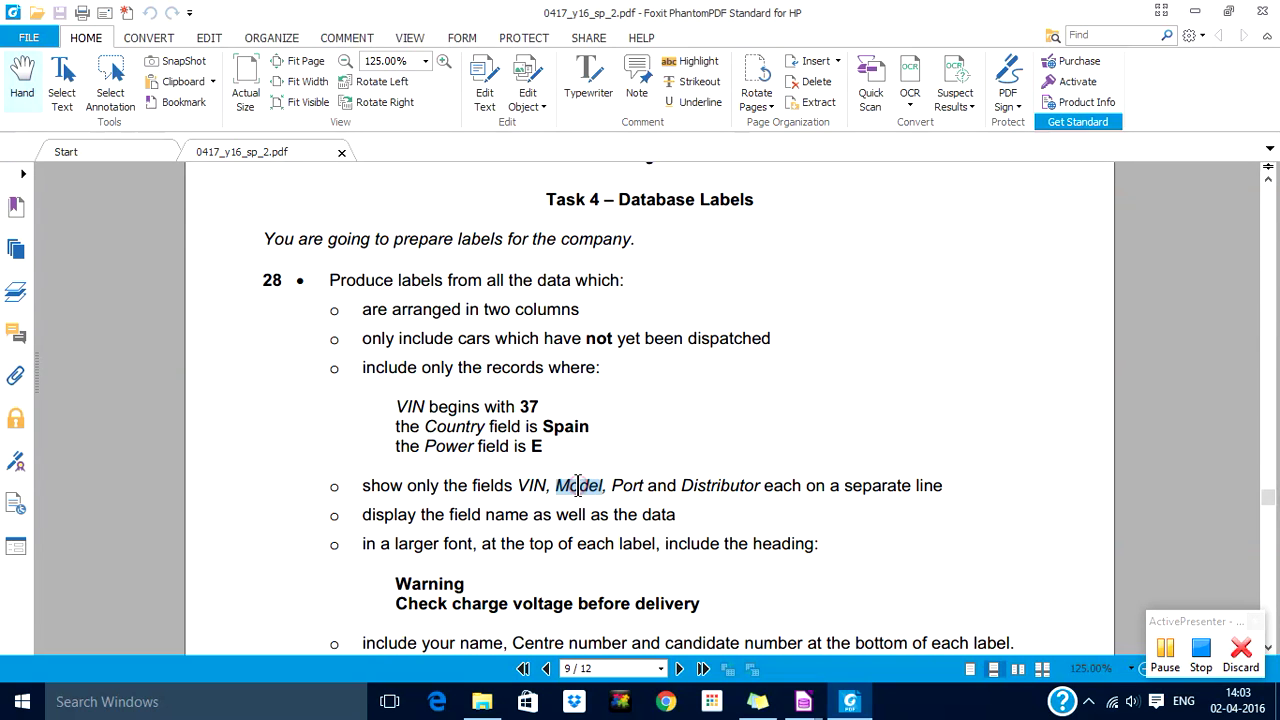
double_click(626, 486)
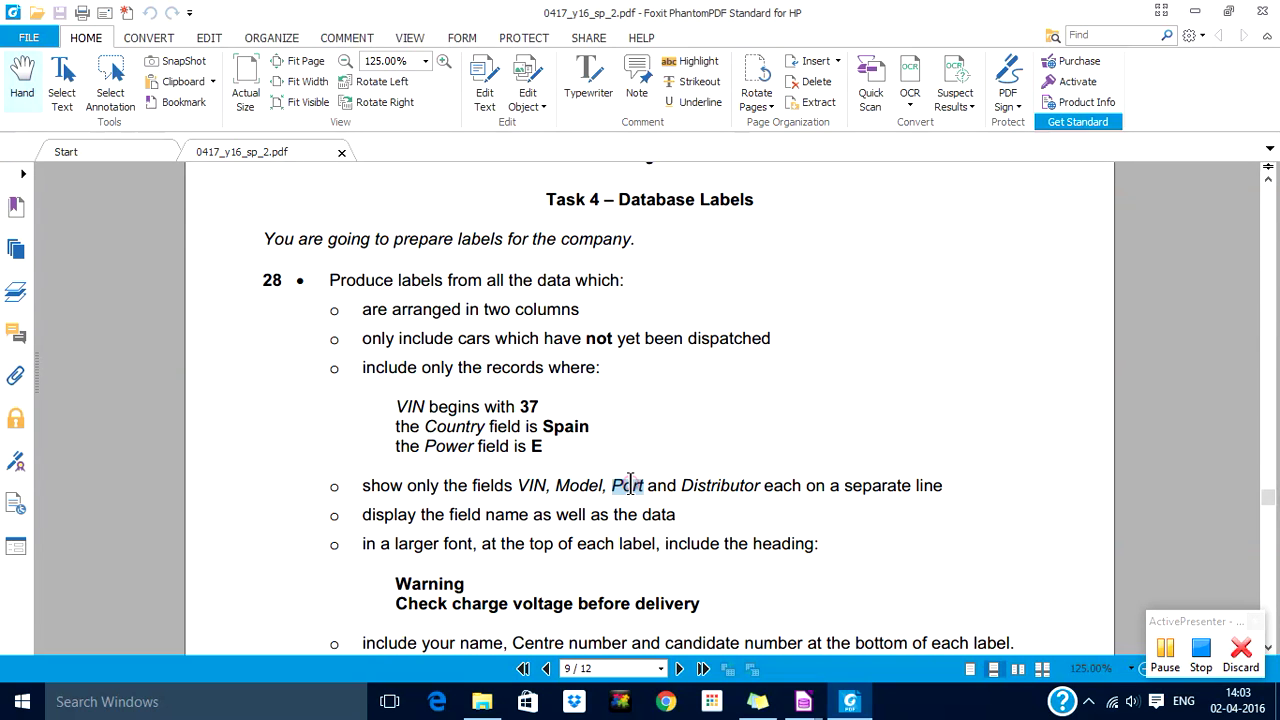
double_click(716, 487)
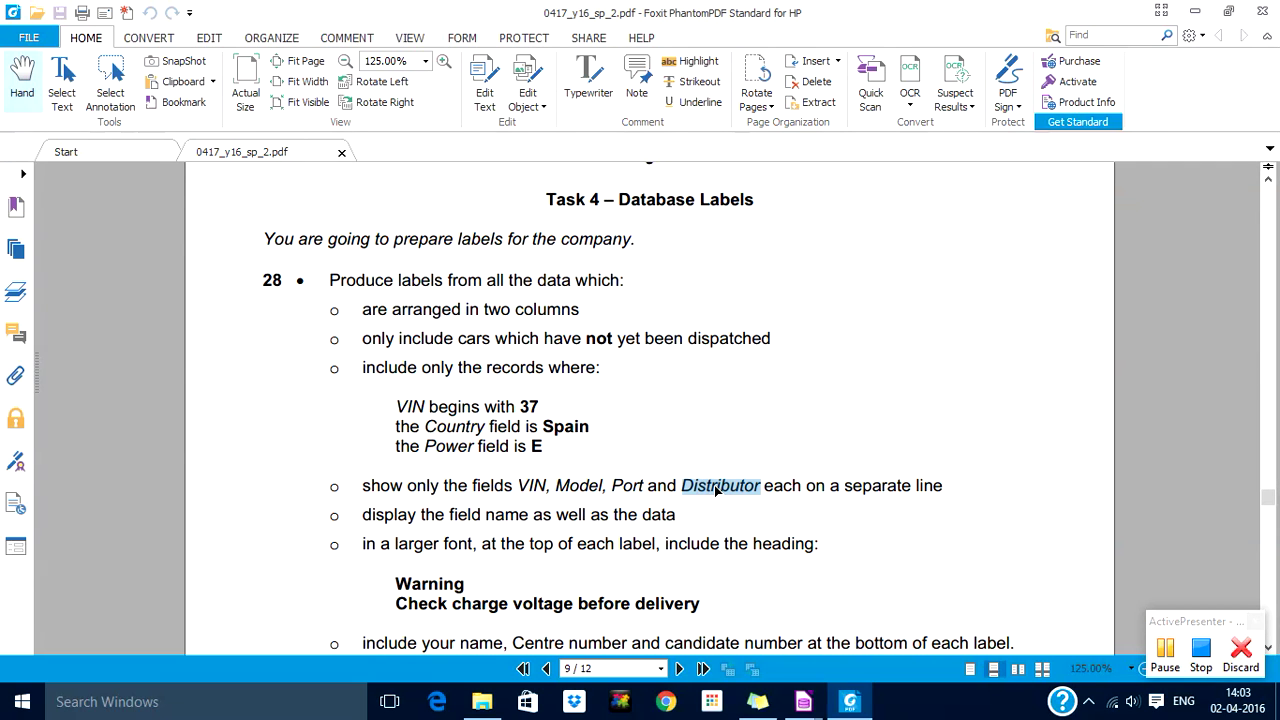
click(805, 703)
Move the VIN column to the first position of the Labels query.
click(860, 640)
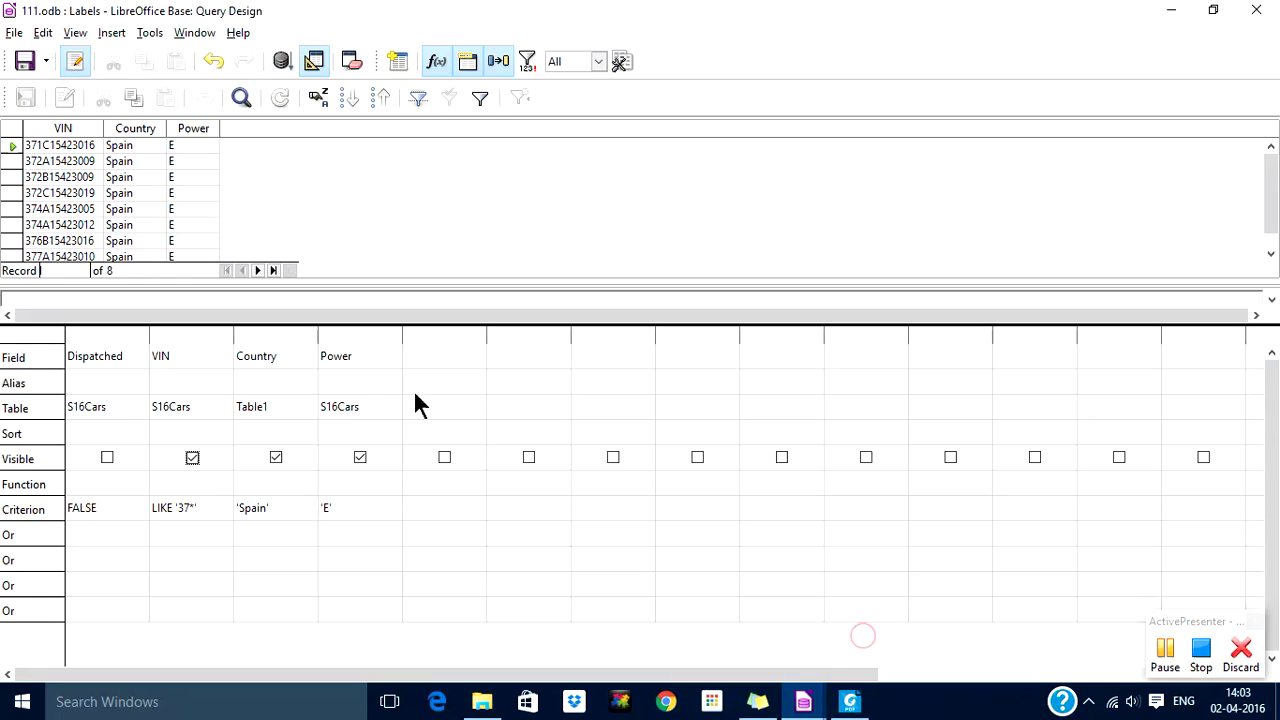
click(201, 330)
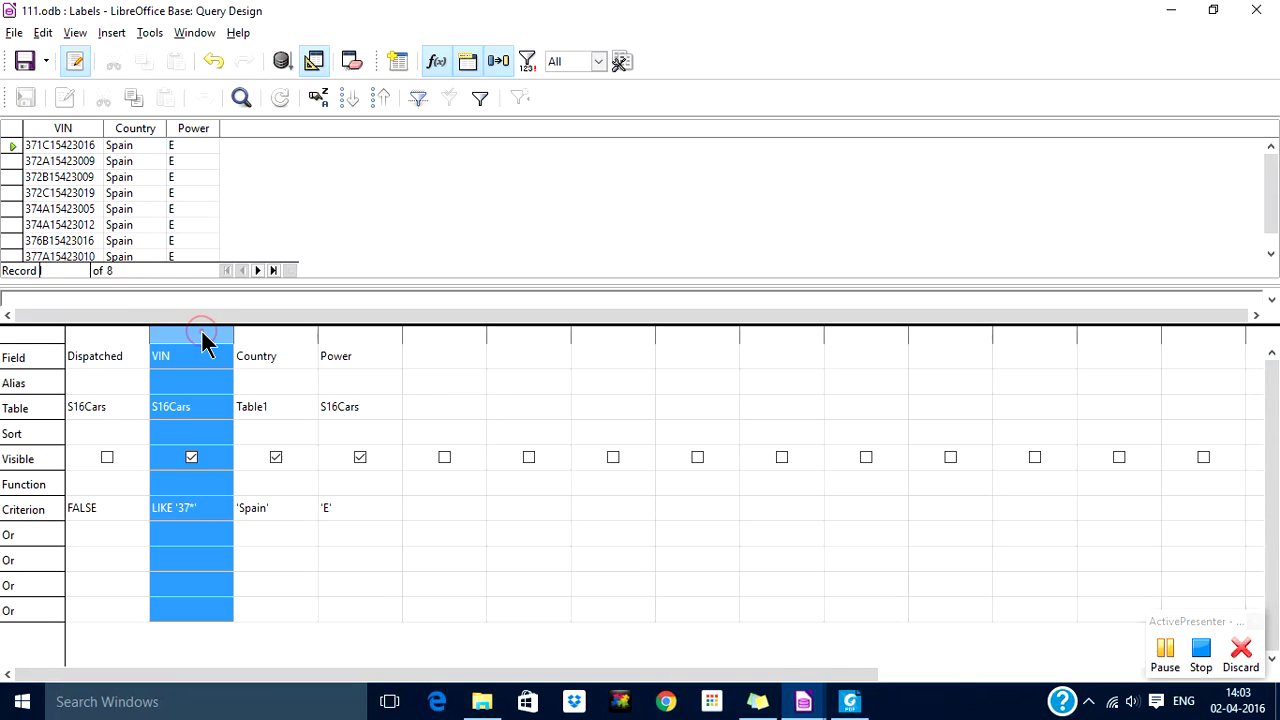
drag(125, 340, 108, 343)
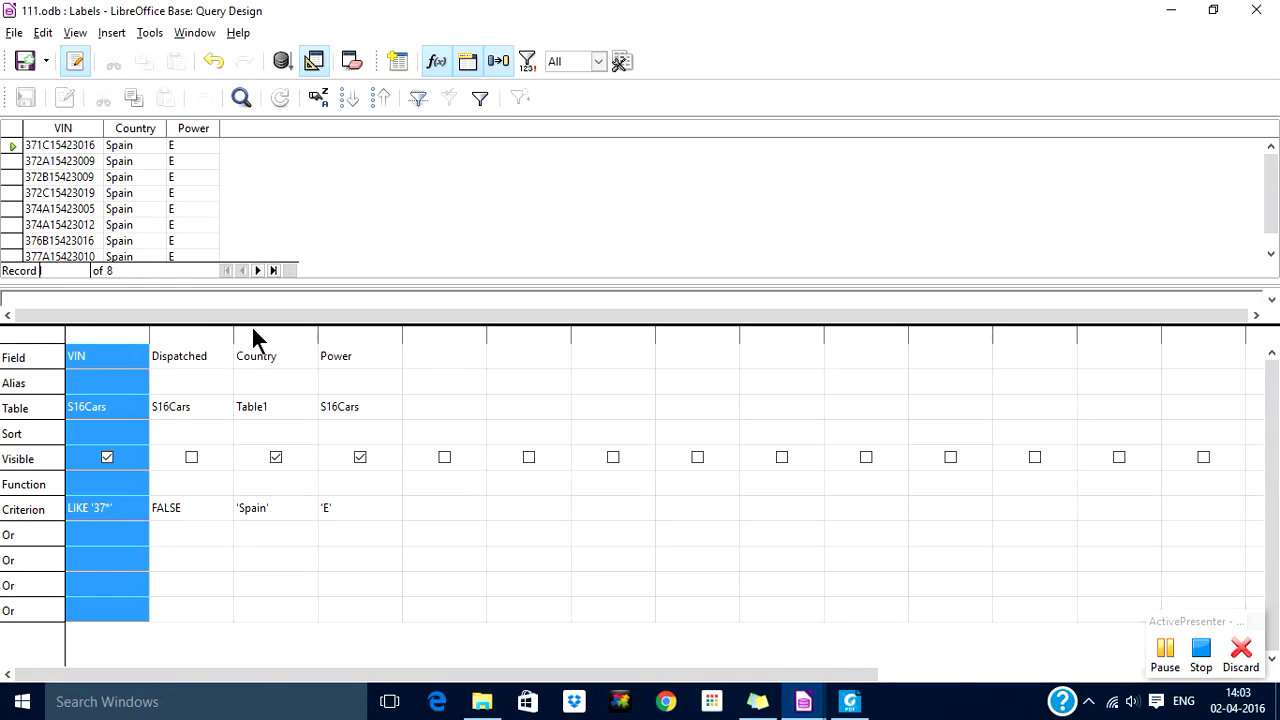
Add Table1.Port as a new column and place it right after VIN.
click(430, 357)
click(477, 355)
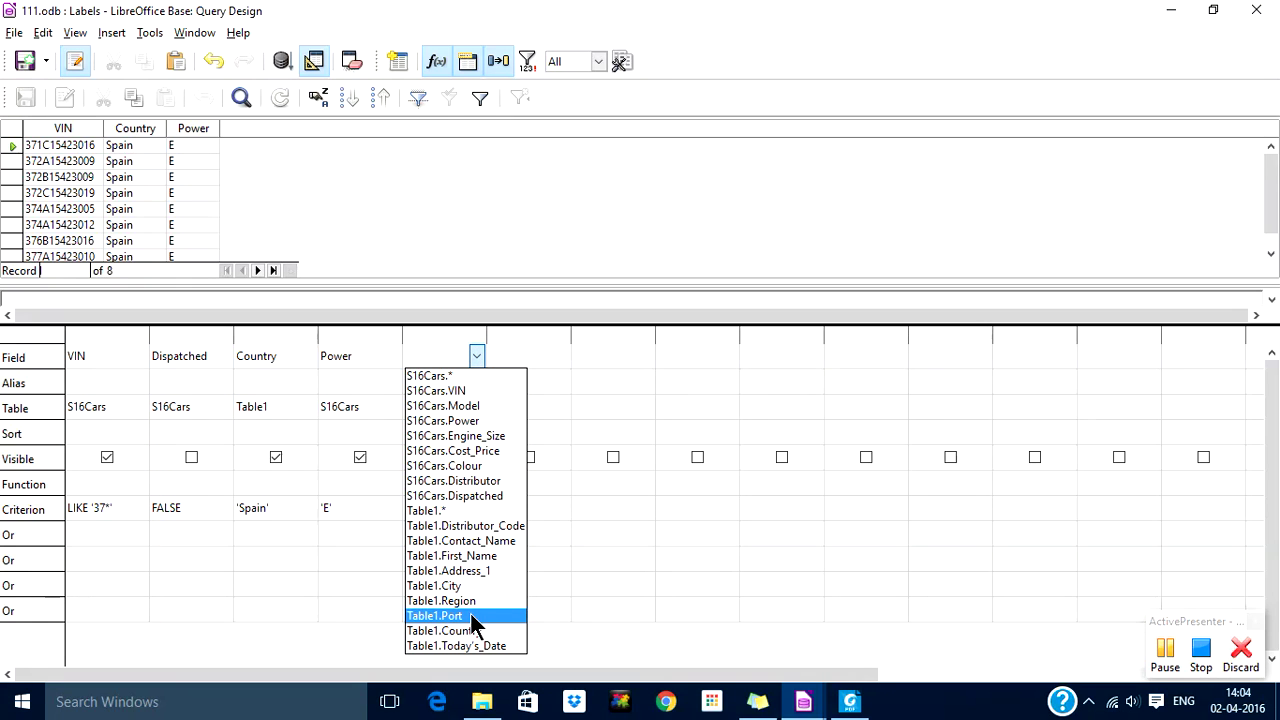
click(470, 615)
key(Tab)
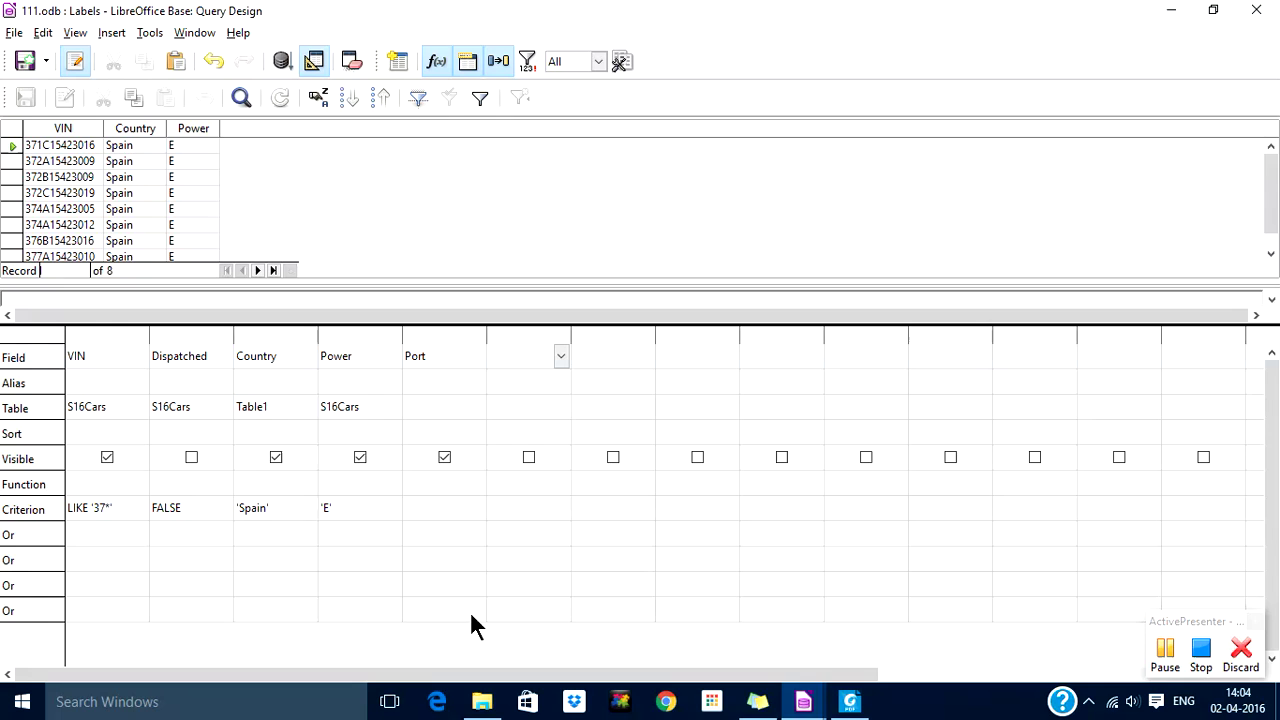
click(436, 336)
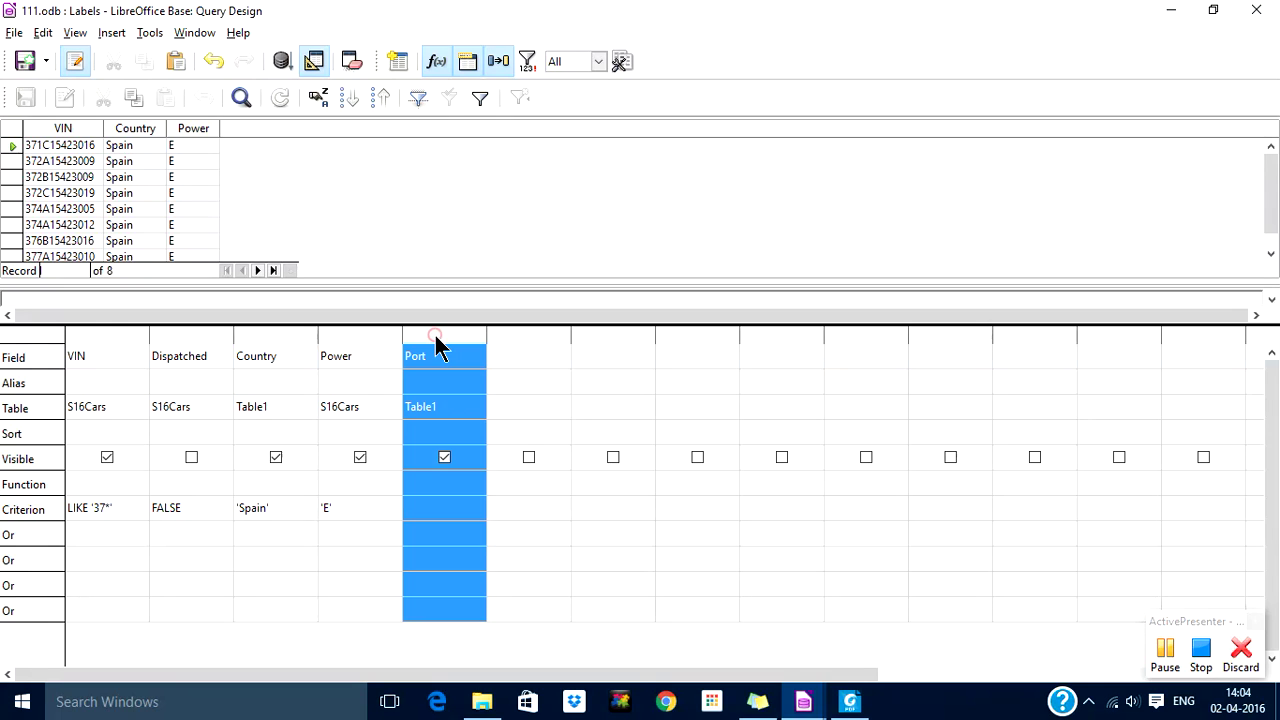
drag(208, 338, 201, 338)
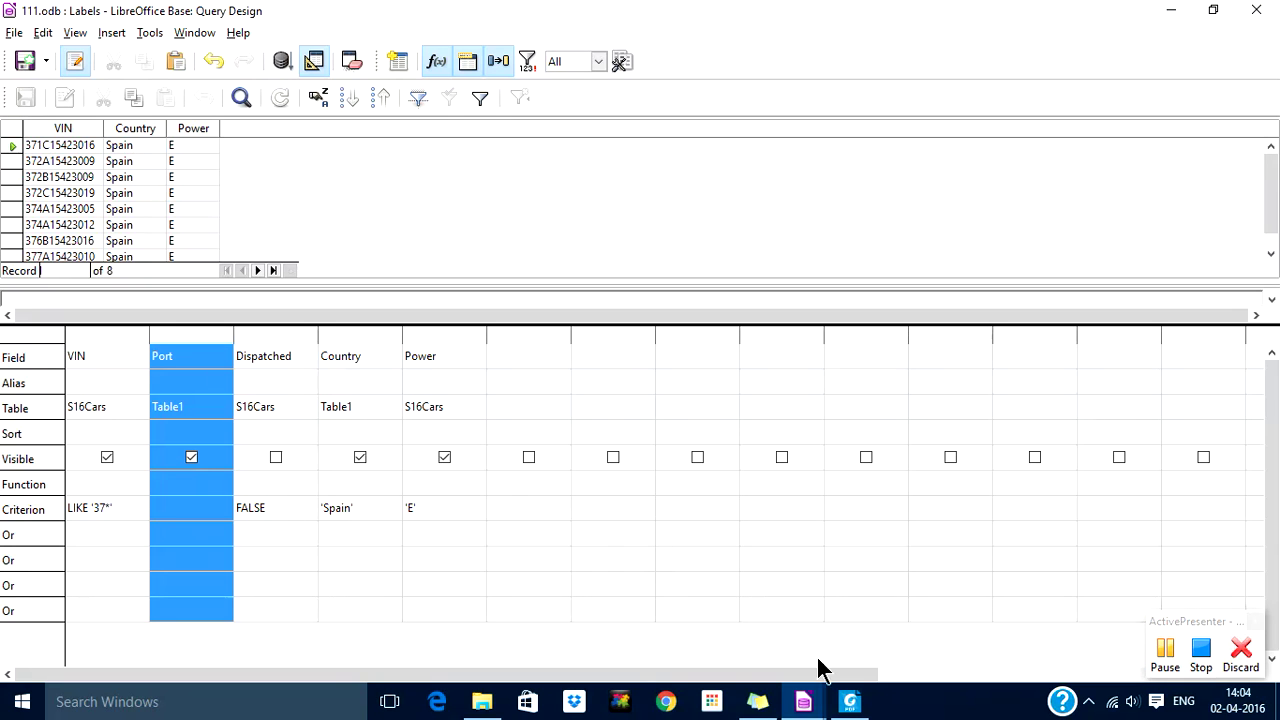
Check the Model and Port field names in the requirements PDF.
click(850, 701)
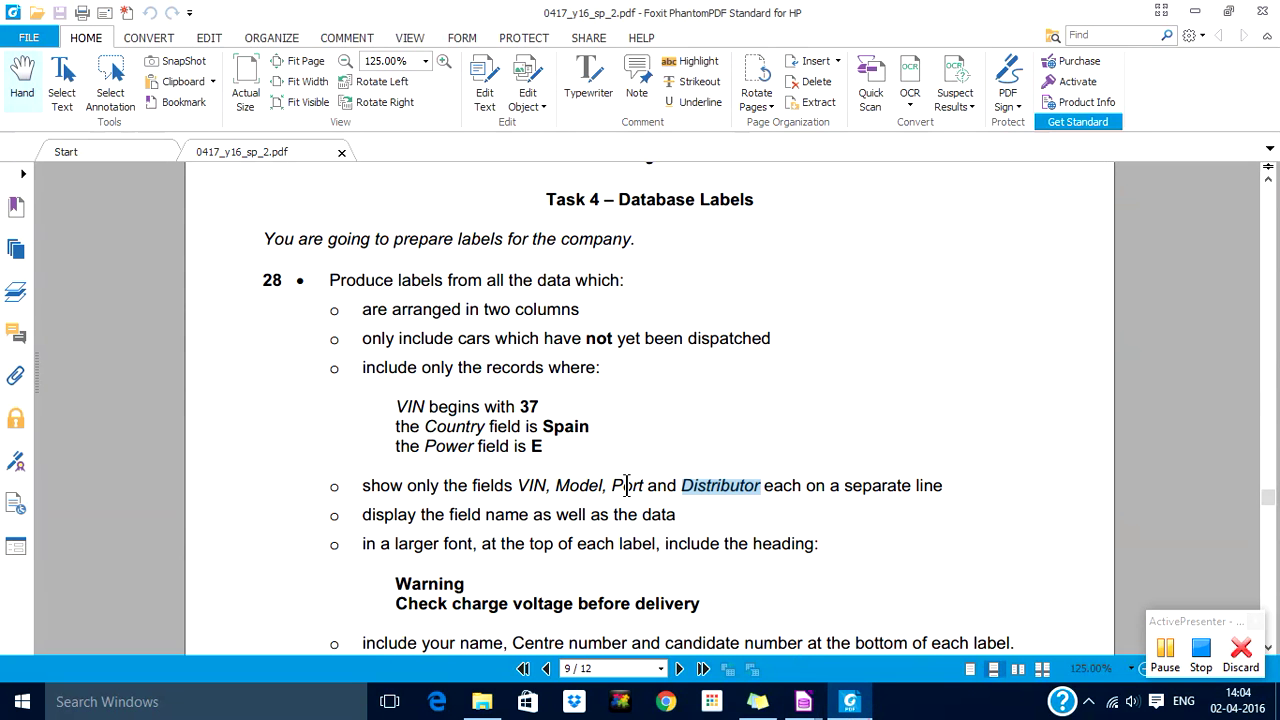
double_click(578, 485)
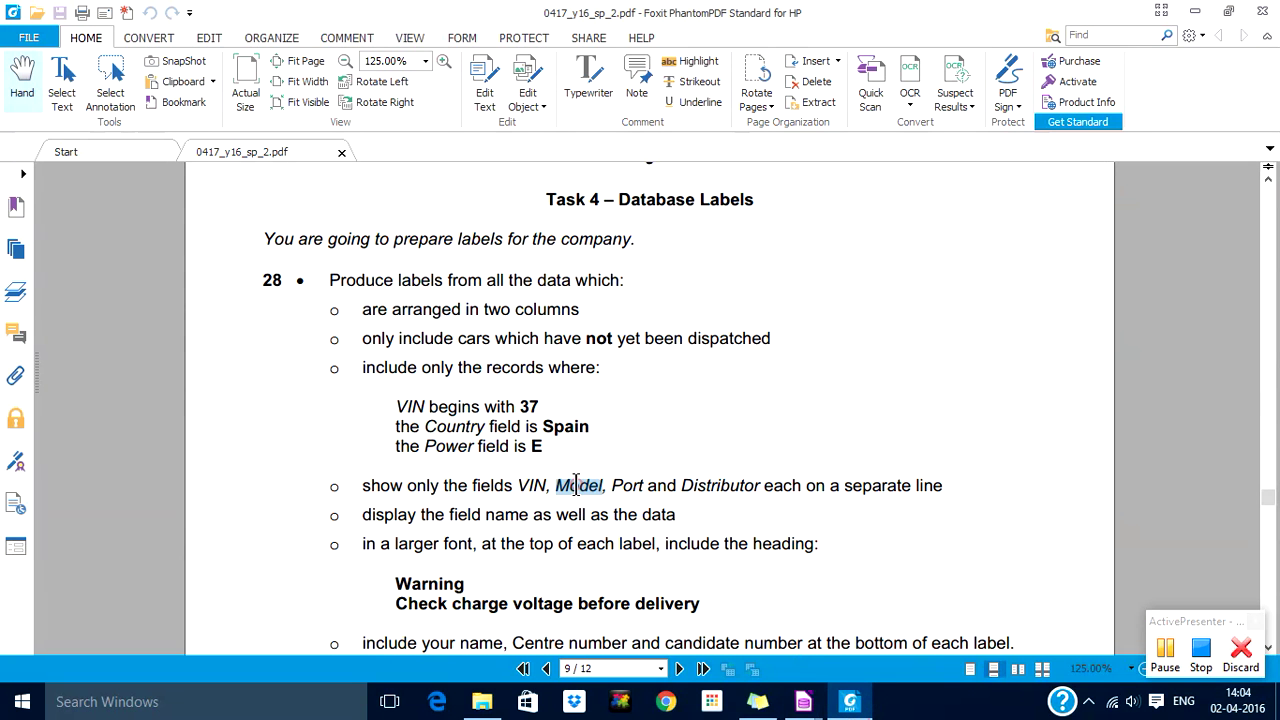
double_click(627, 485)
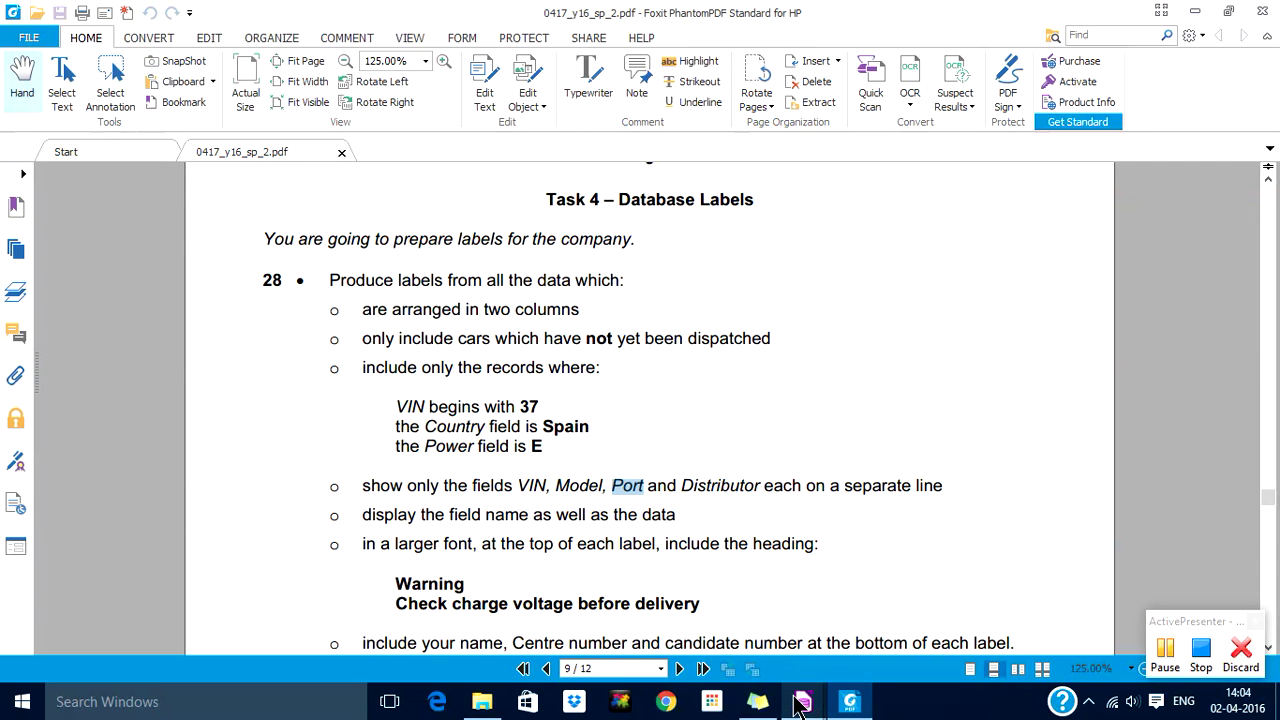
Add S16Cars.Model and move it into second position after VIN.
mouse_move(803, 701)
click(872, 612)
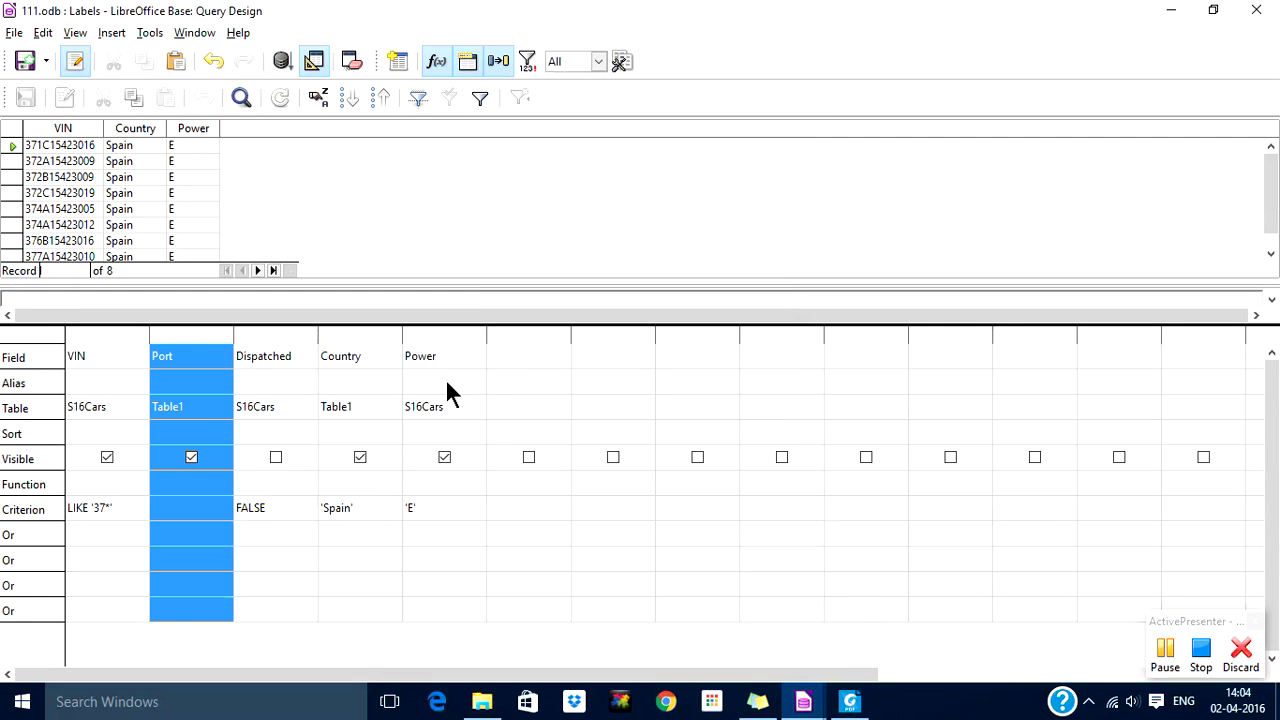
click(527, 360)
click(561, 355)
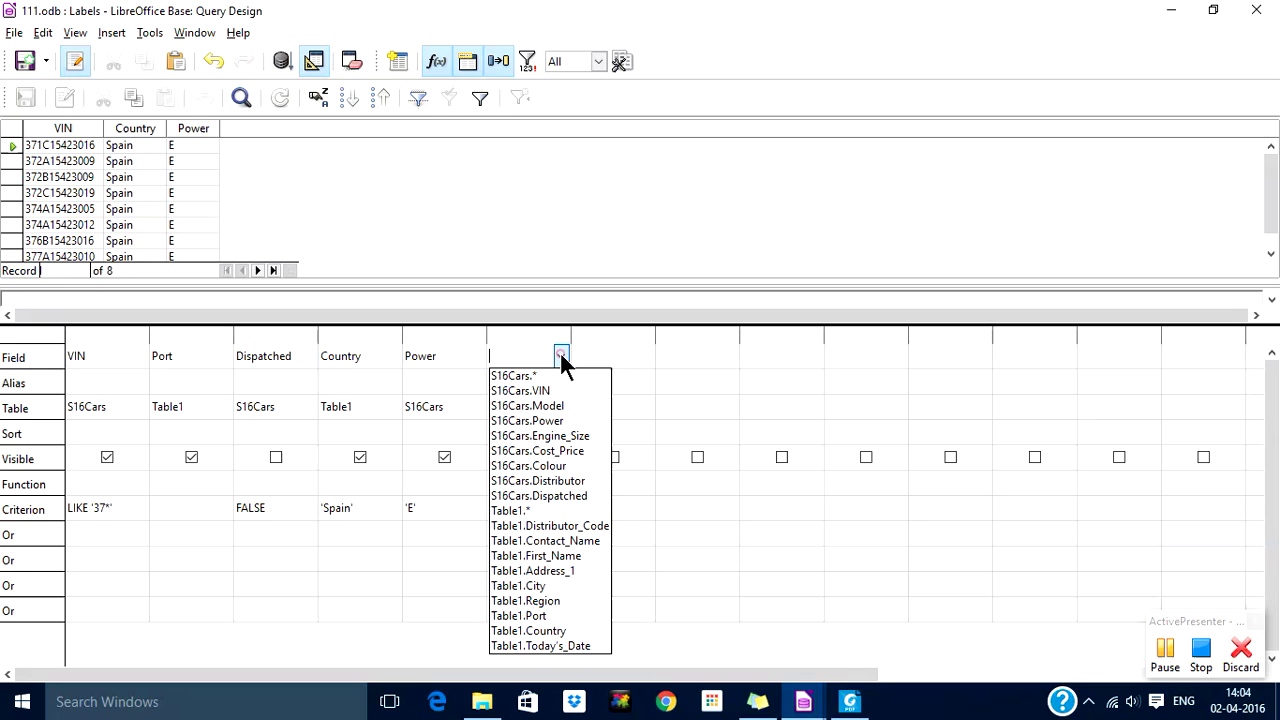
click(557, 405)
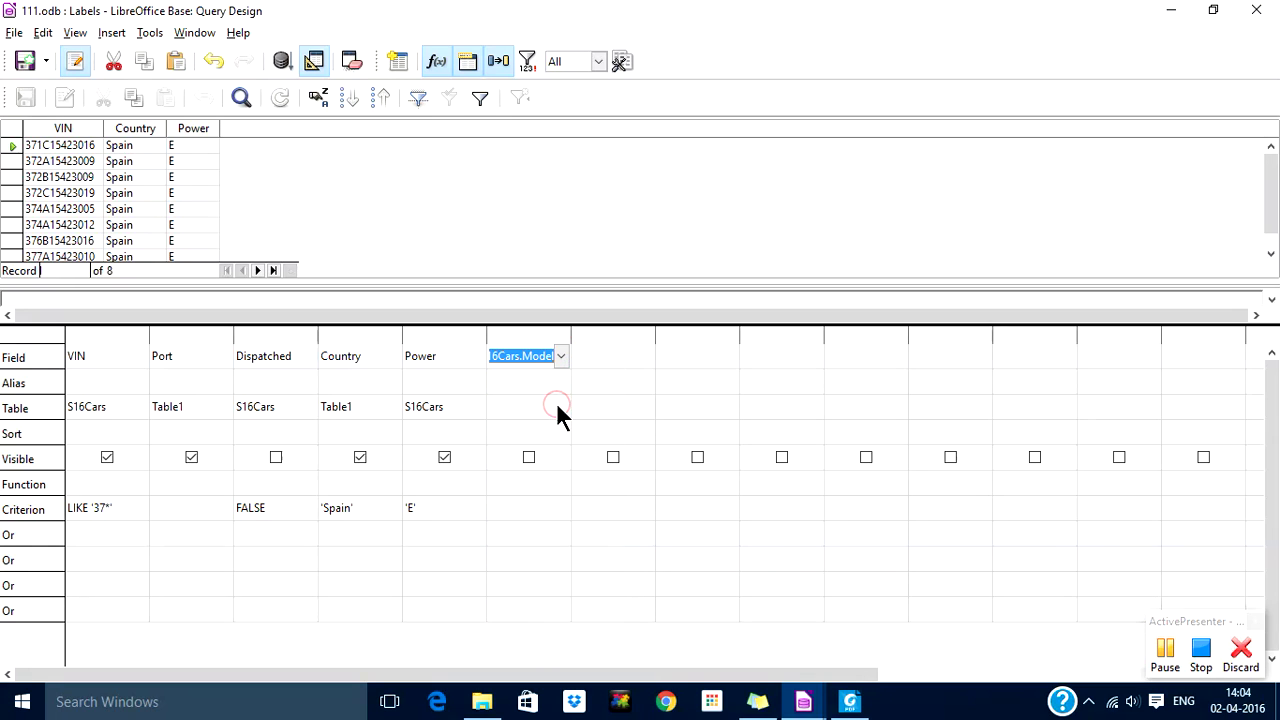
click(525, 335)
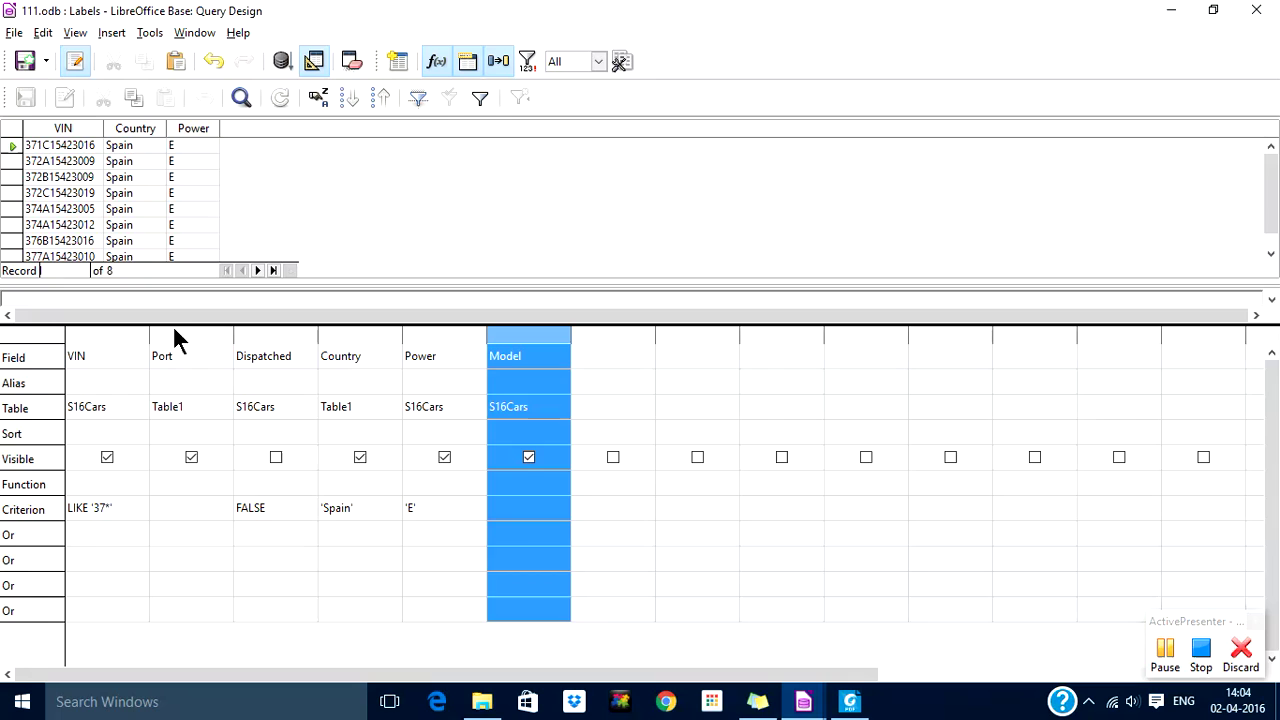
drag(174, 340, 168, 340)
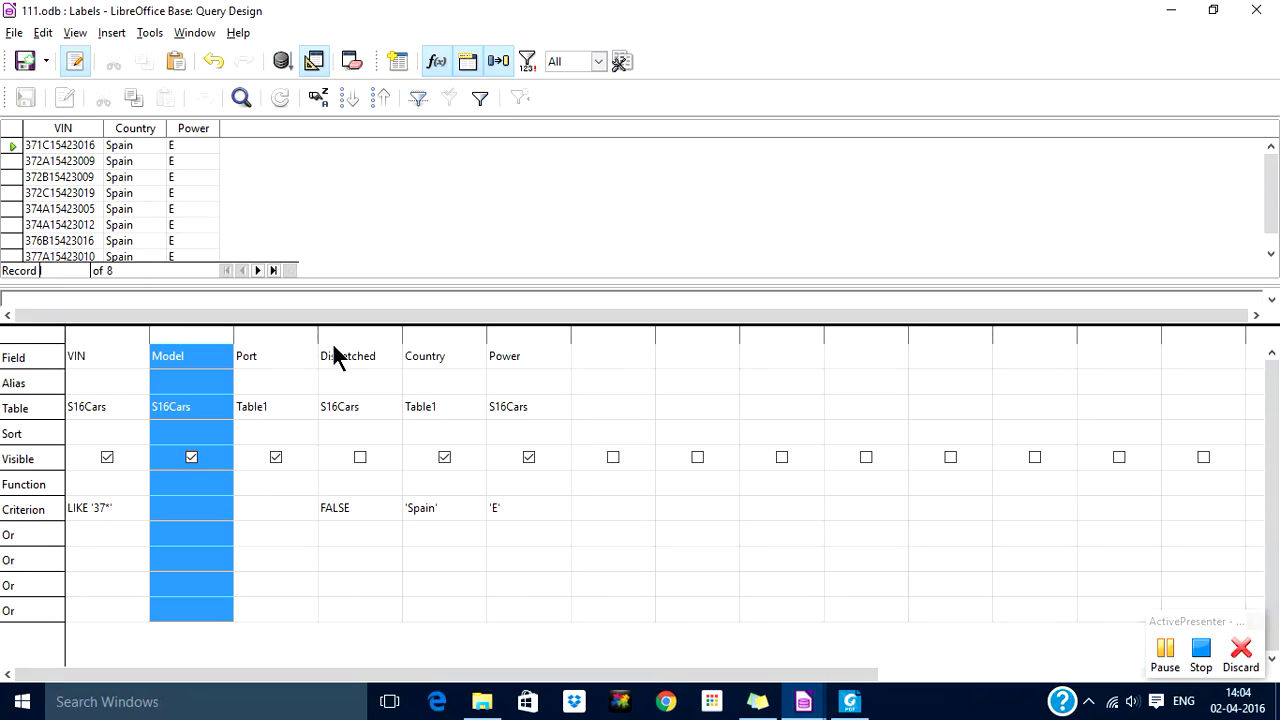
Add S16Cars.Distributor and move it in front of Dispatched.
click(616, 356)
click(645, 356)
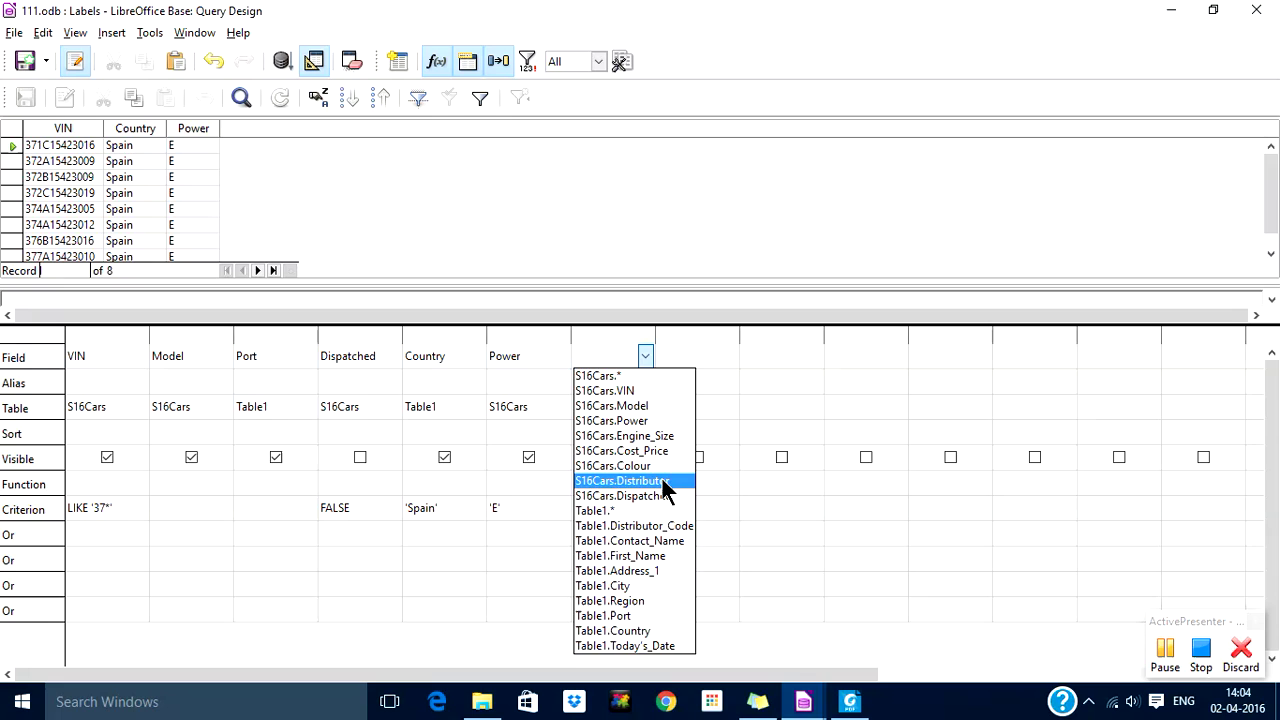
click(660, 478)
key(Tab)
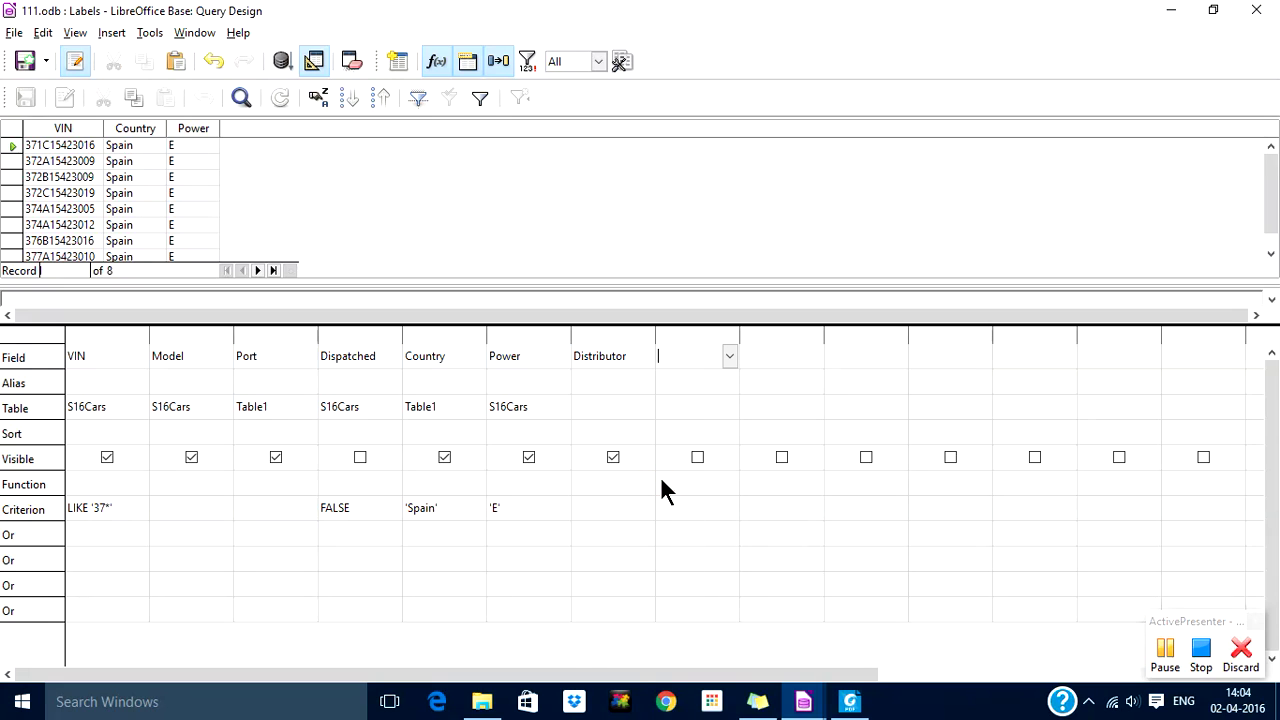
click(600, 330)
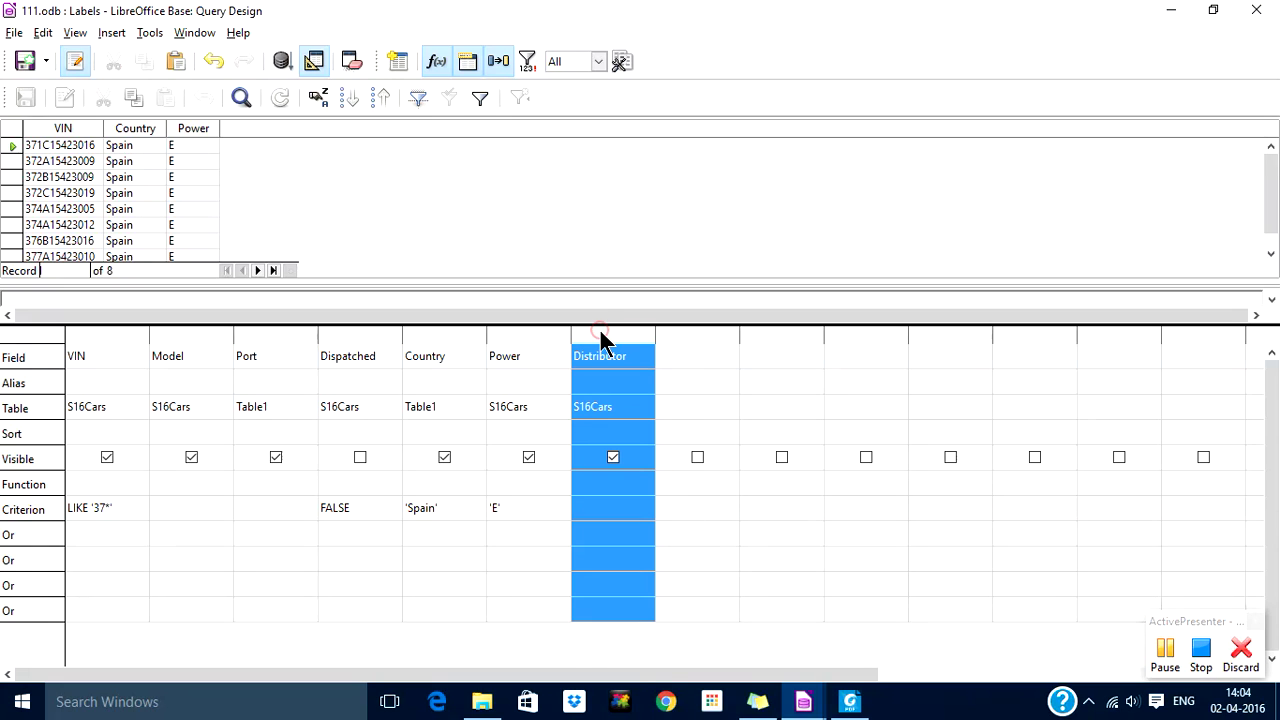
click(603, 337)
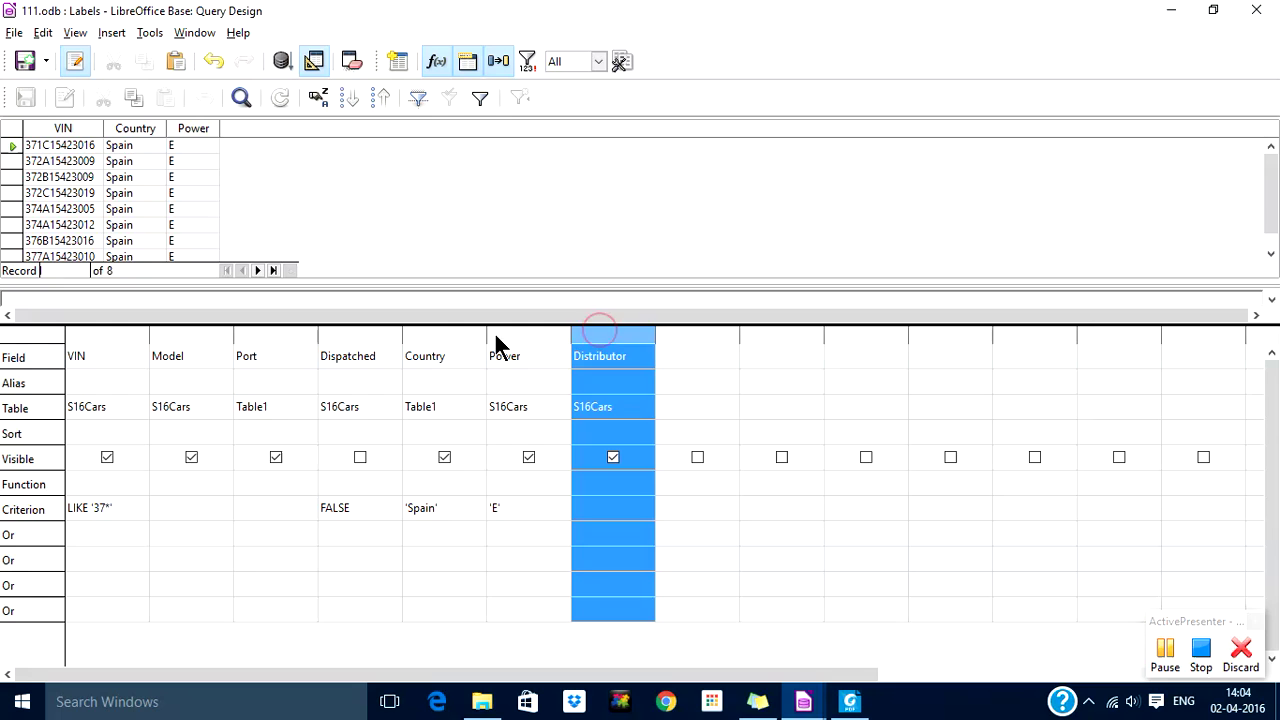
drag(378, 347, 370, 345)
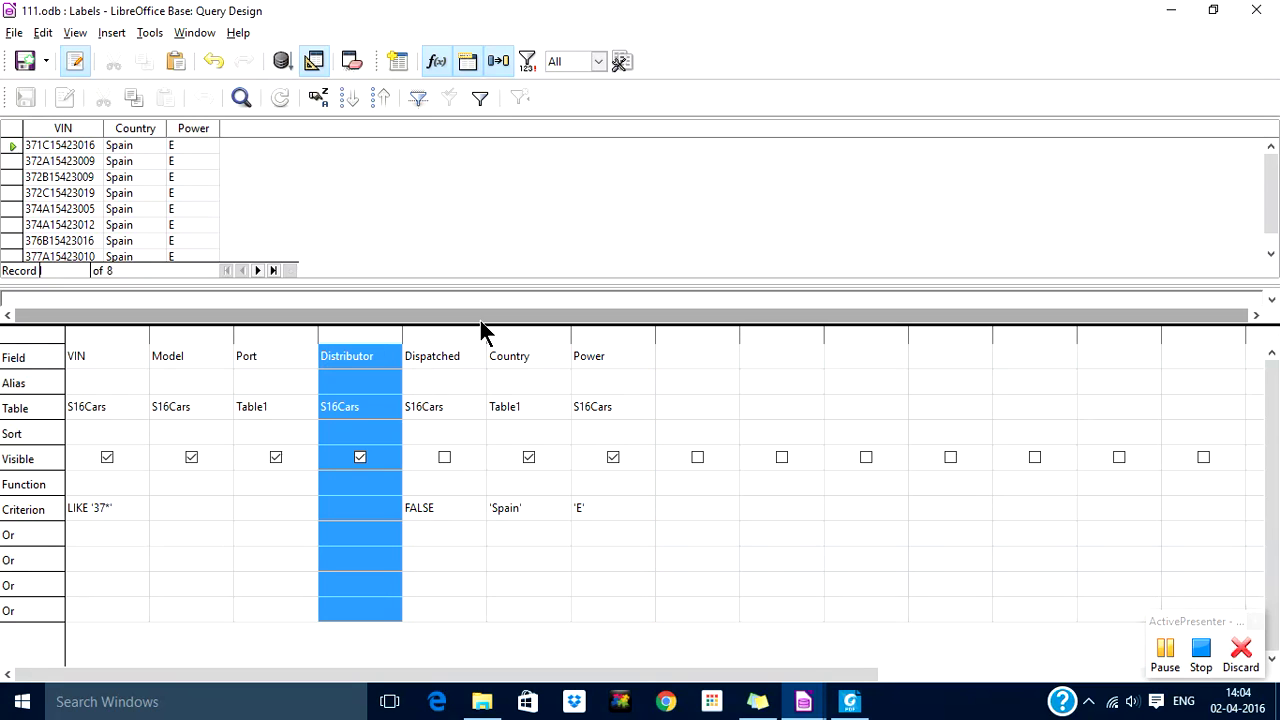
Hide Country and Power, save the Labels query and run it to preview.
click(529, 457)
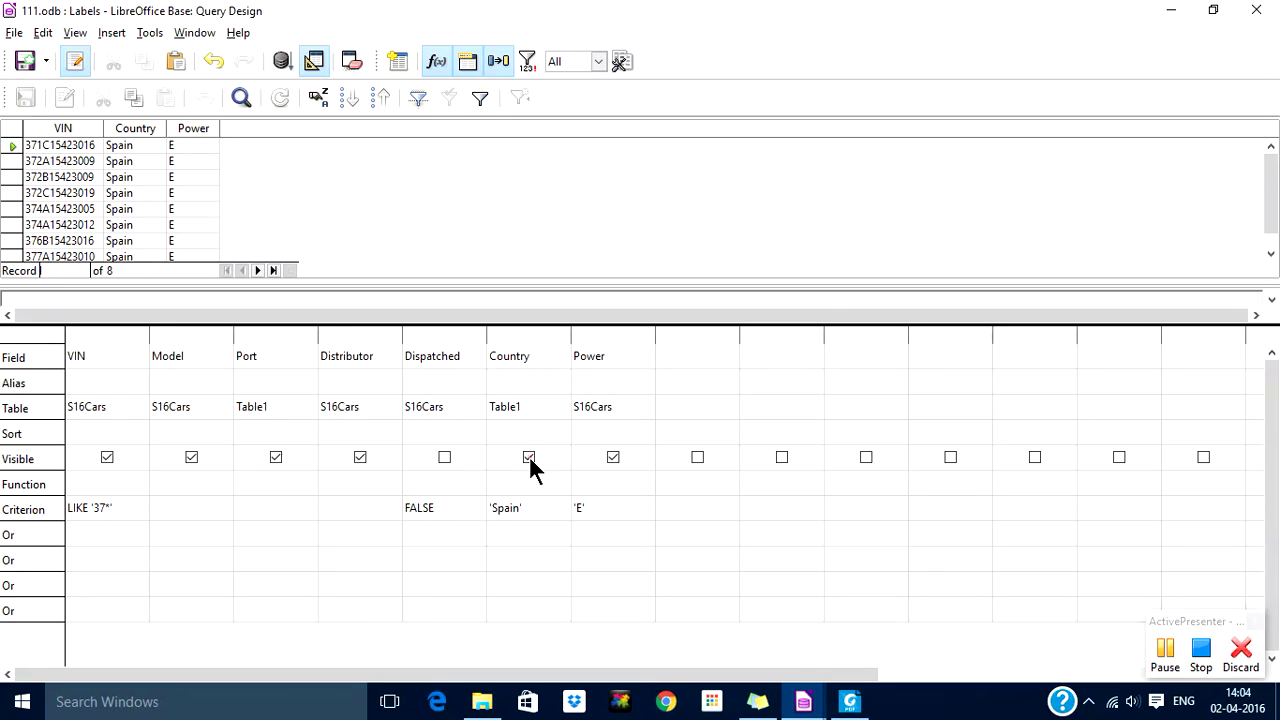
click(613, 457)
click(25, 61)
click(284, 62)
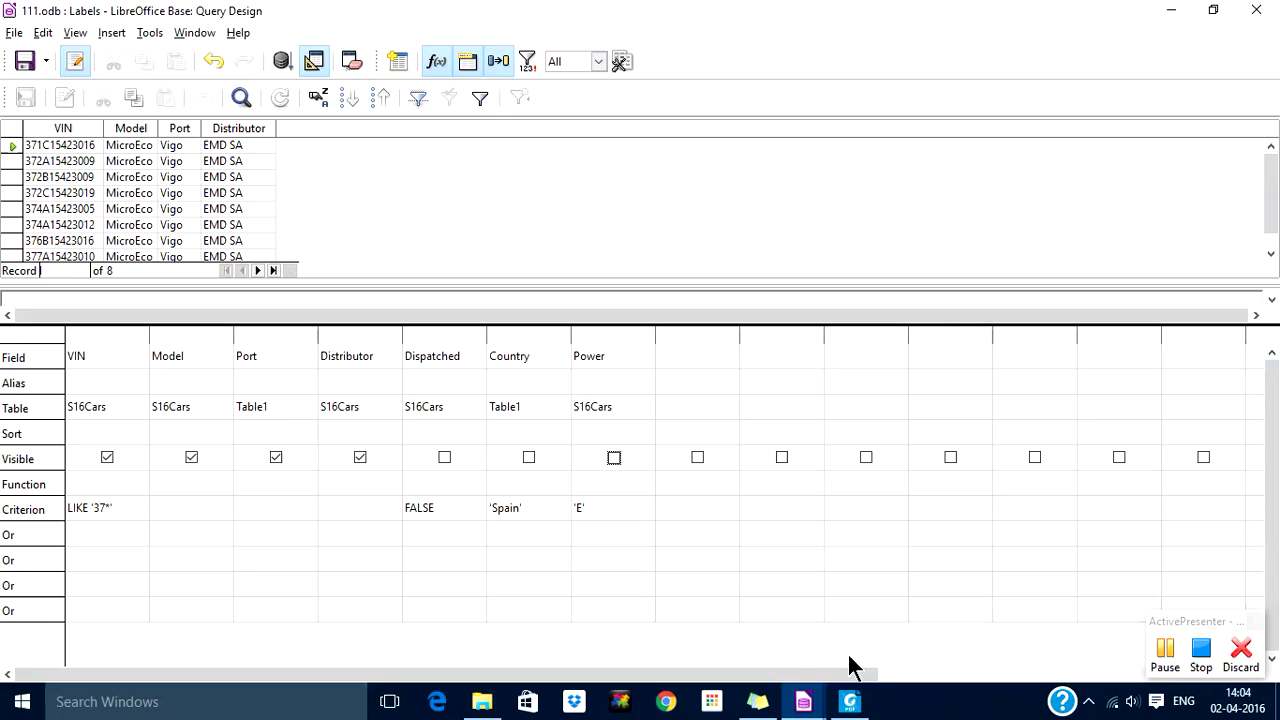
click(1166, 652)
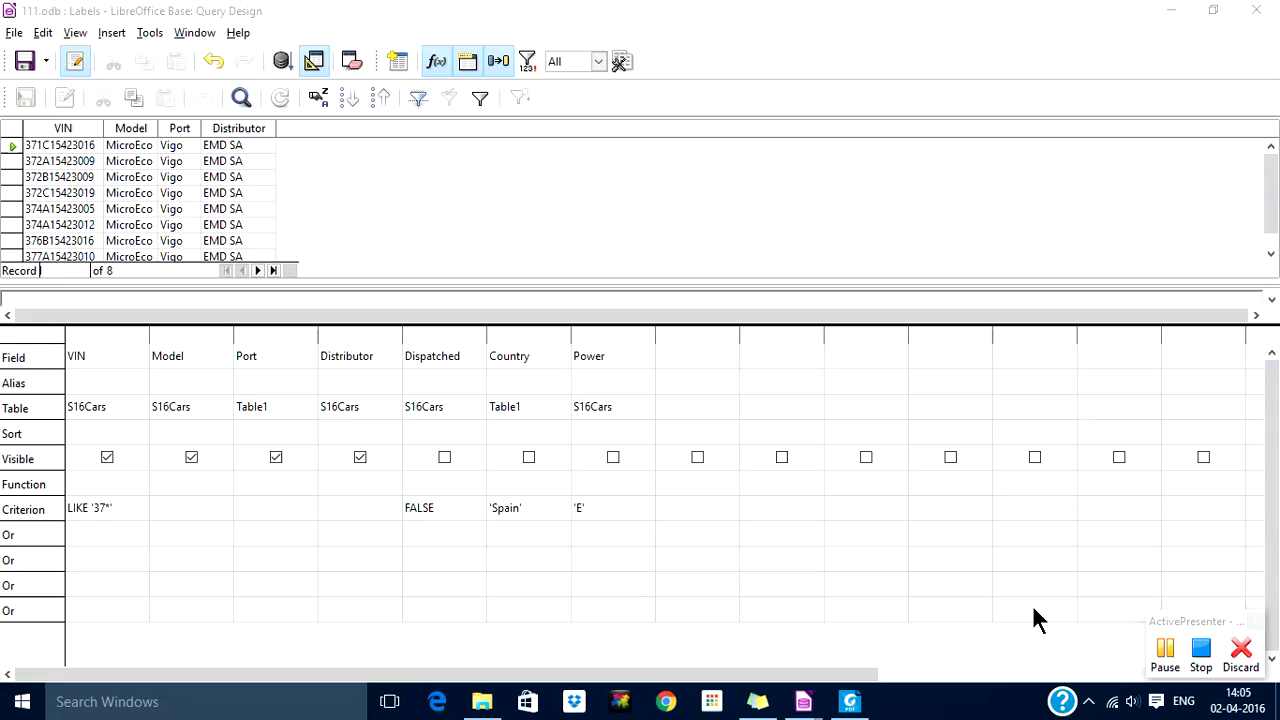
Close the query design and show the saved queries in the database window.
click(1165, 652)
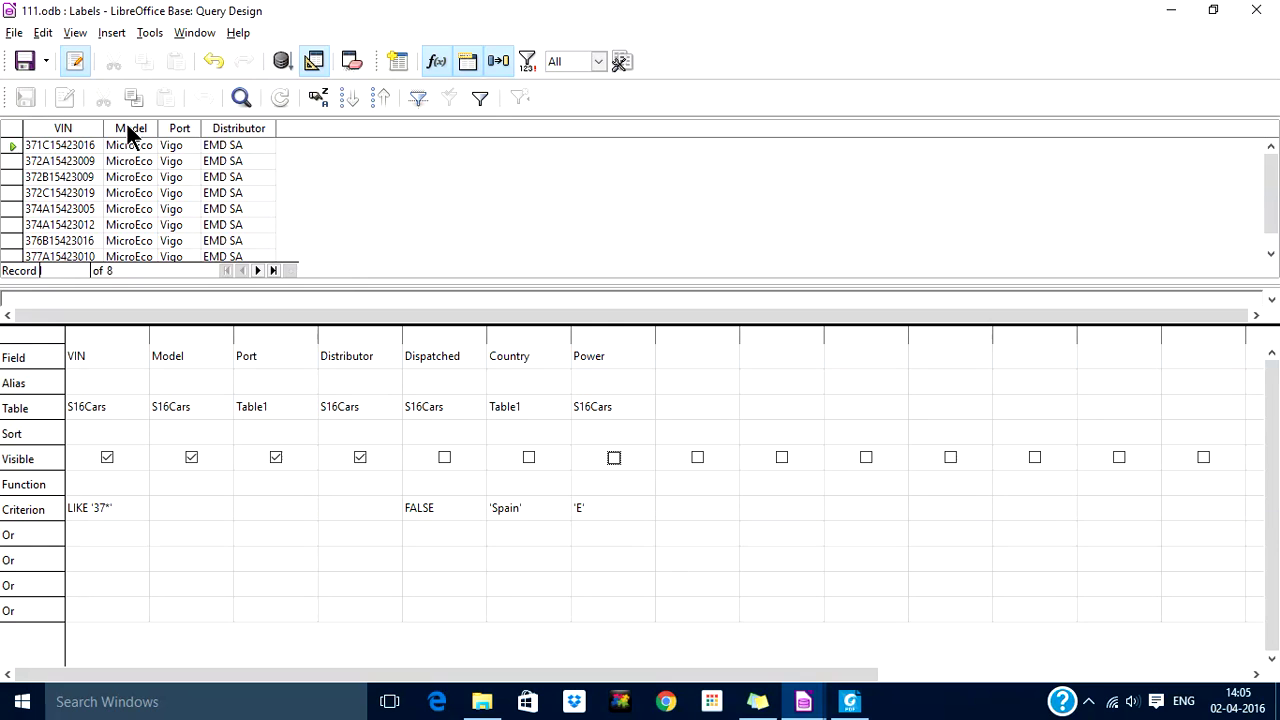
click(14, 34)
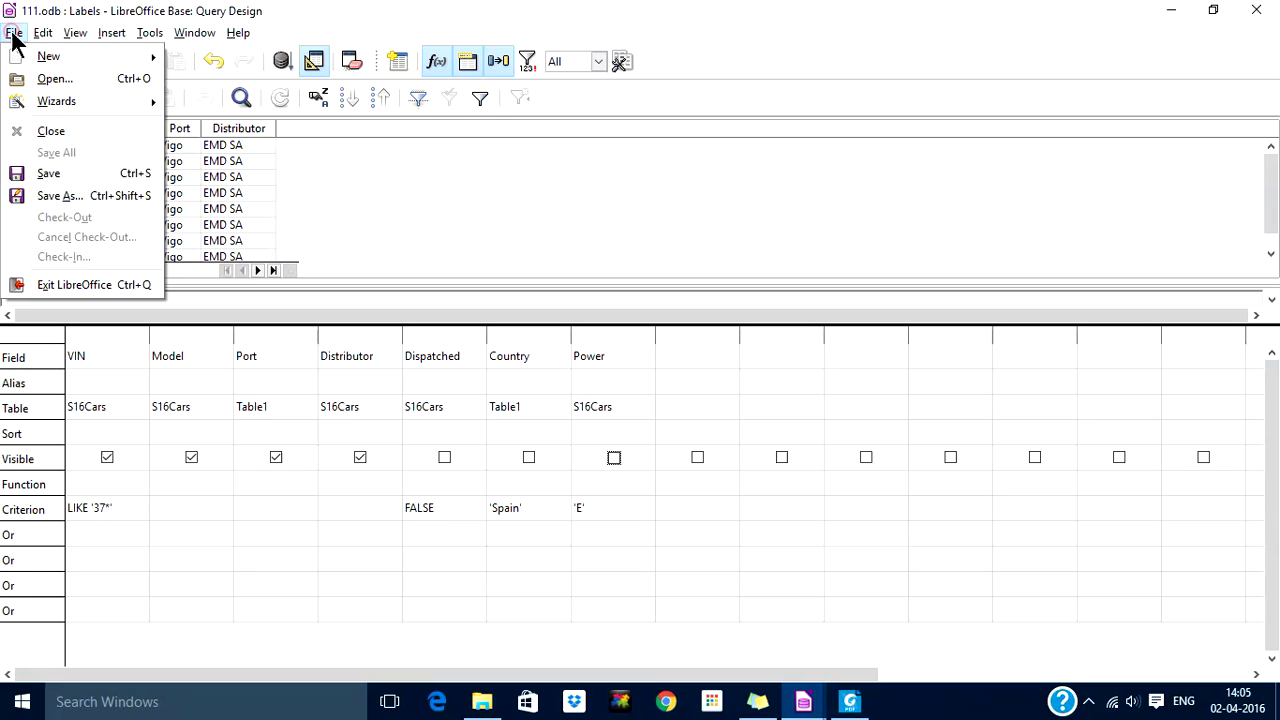
click(20, 133)
key(alt+Tab)
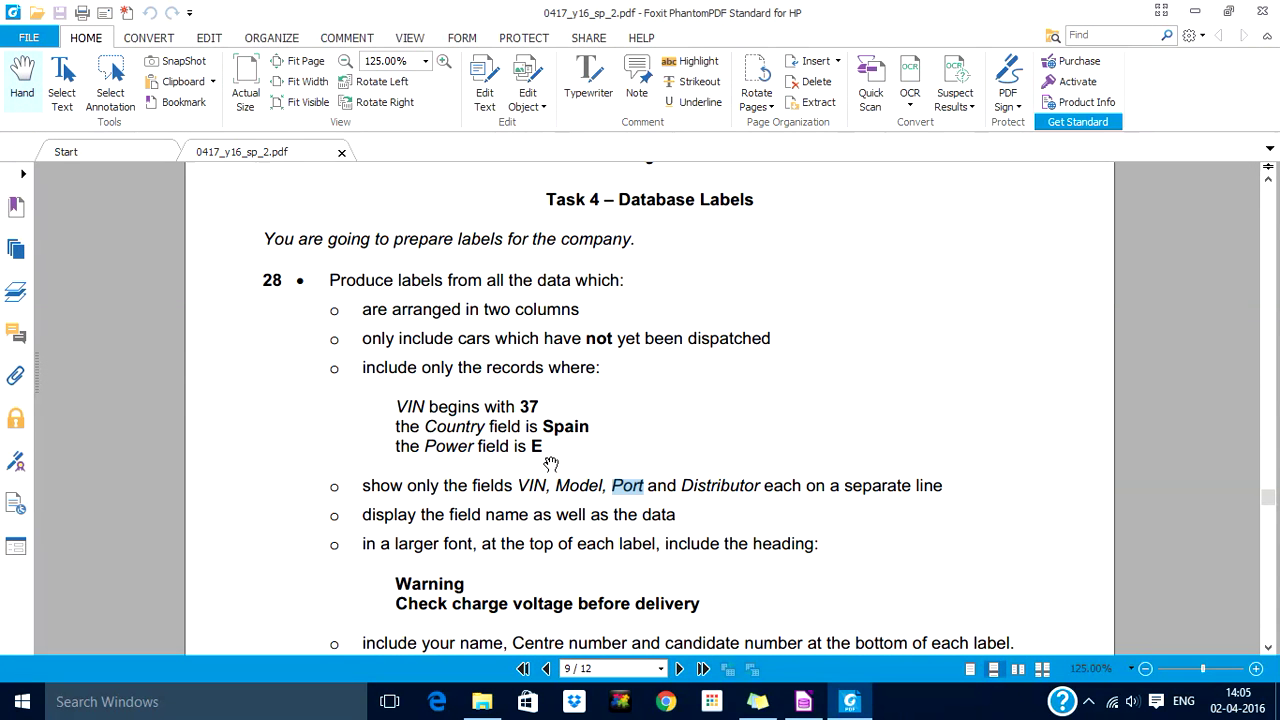
click(803, 701)
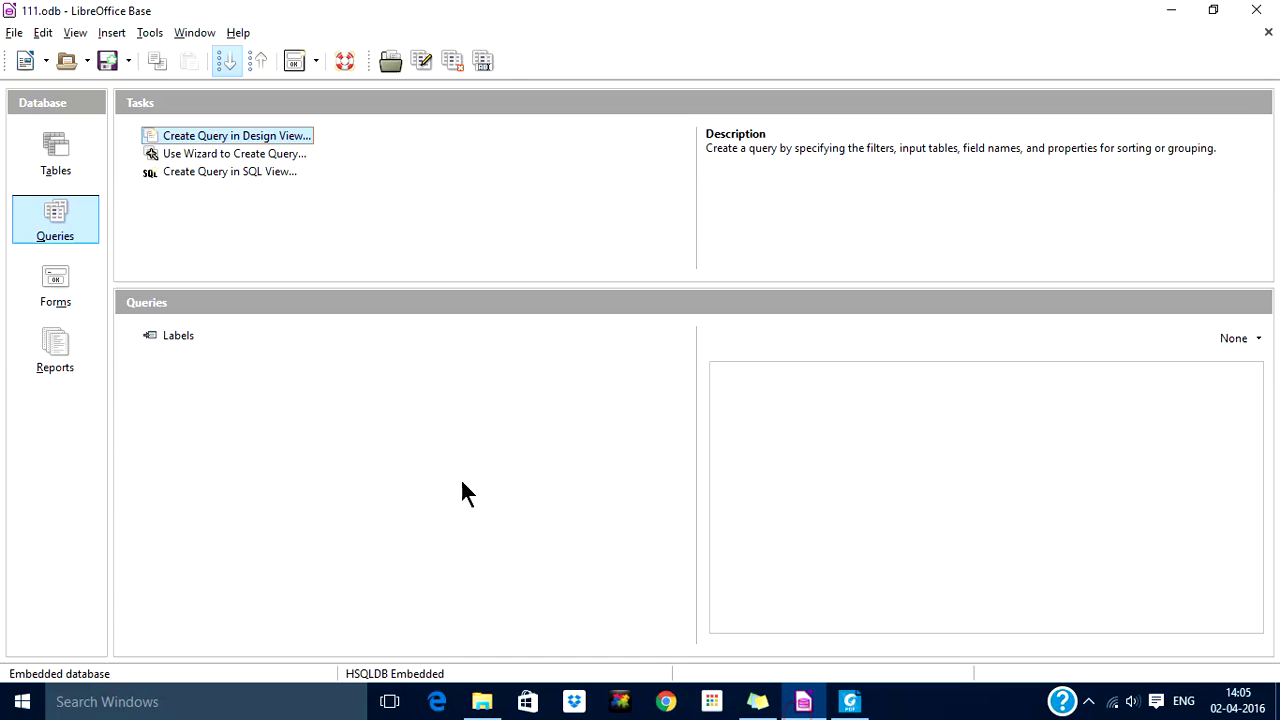
click(54, 224)
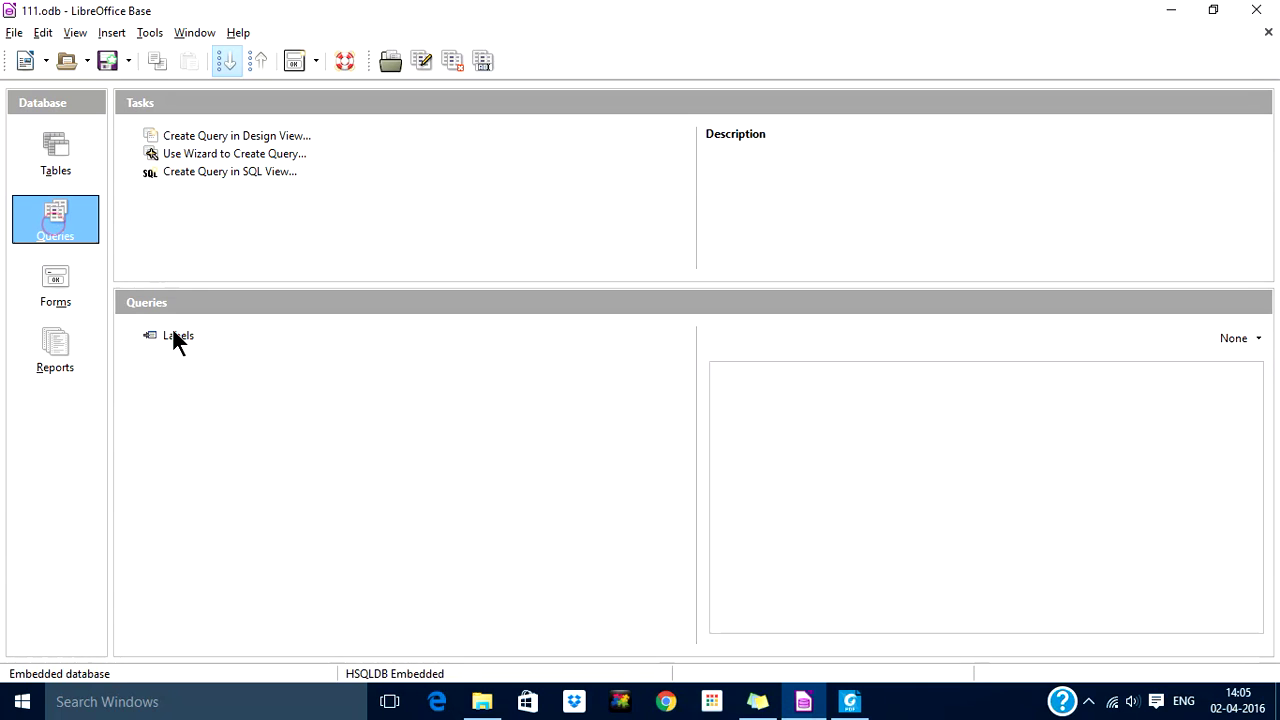
Start a new label document via File > New > Labels.
click(13, 33)
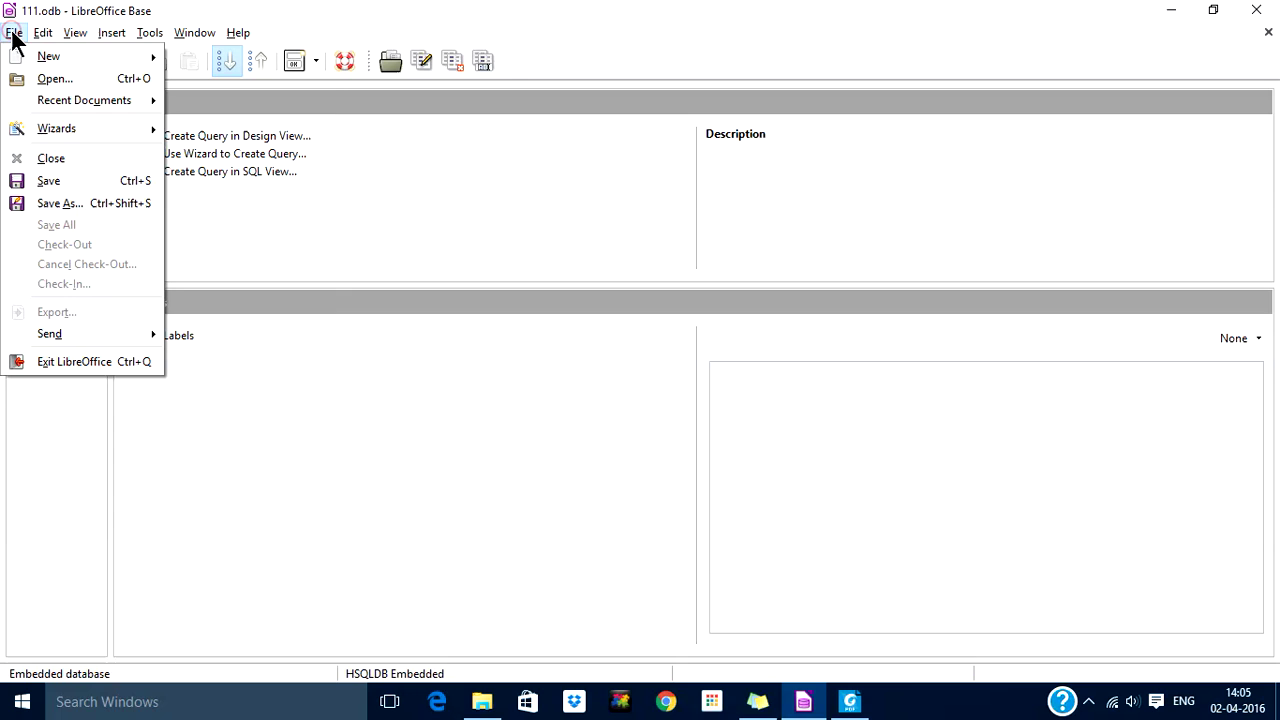
mouse_move(36, 62)
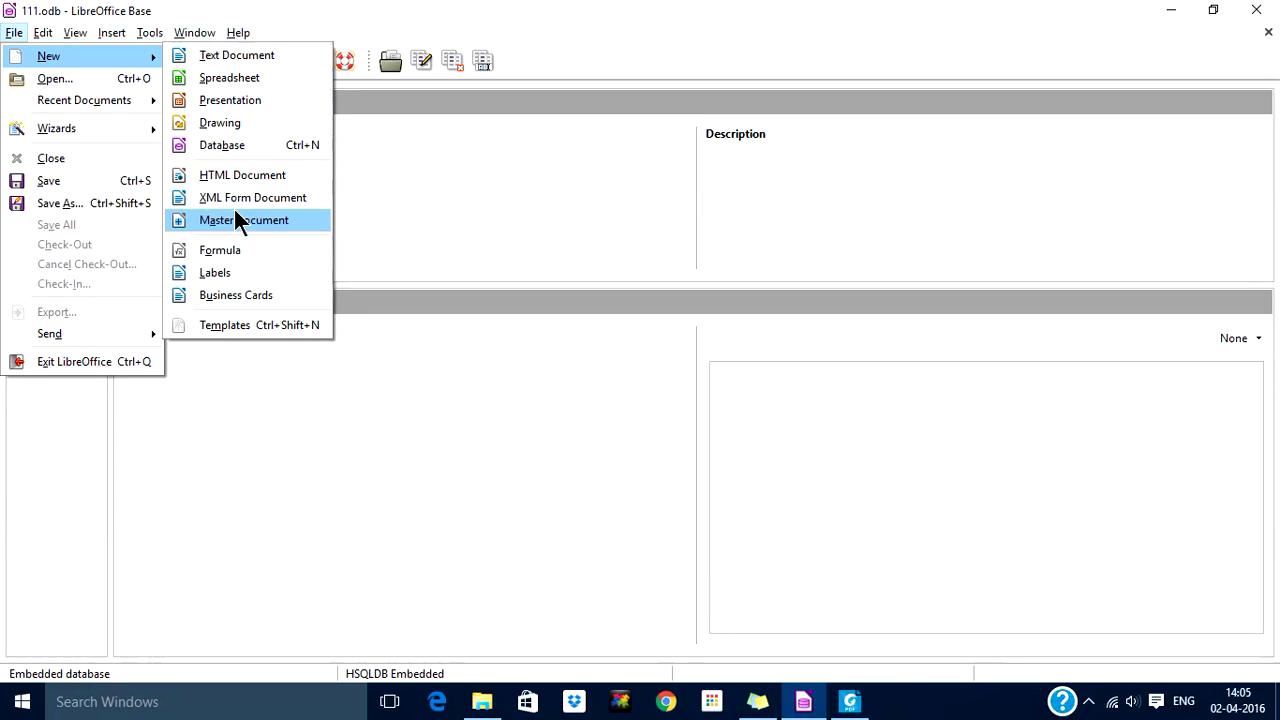
click(218, 273)
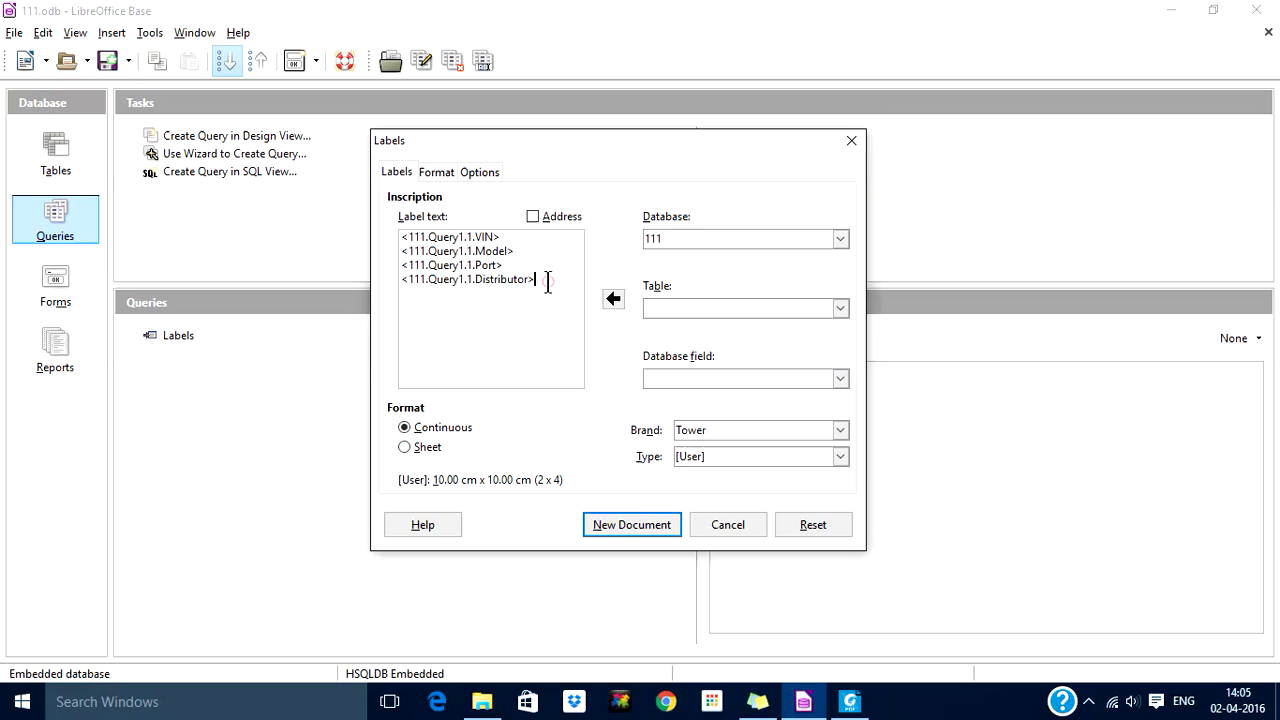
Delete the old Query1 field lines and choose database 111 with the Labels table.
drag(540, 279, 391, 234)
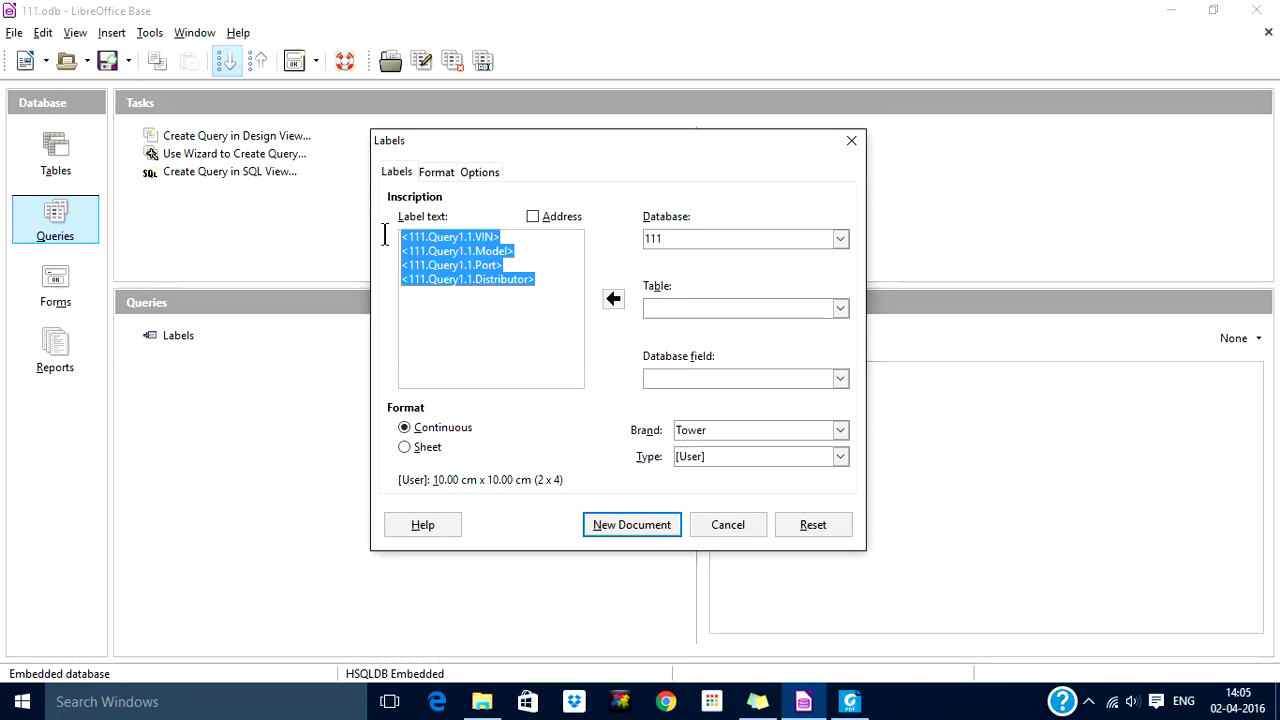
key(Delete)
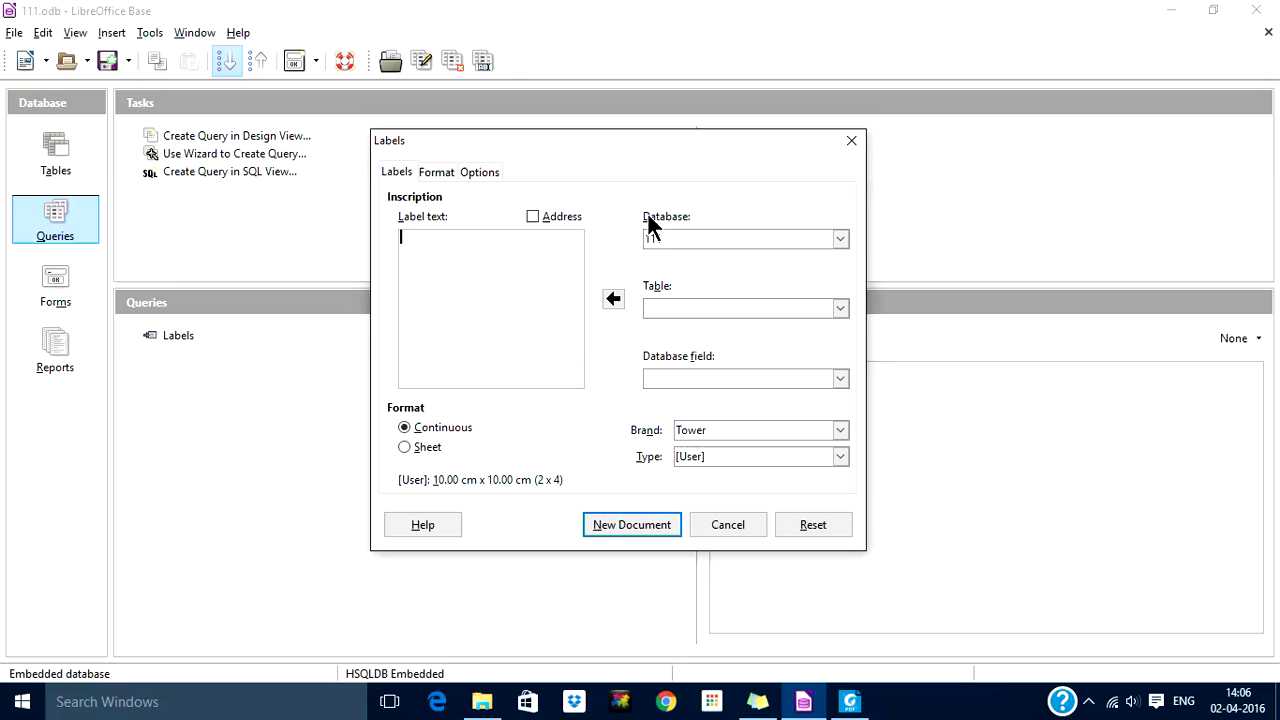
click(841, 239)
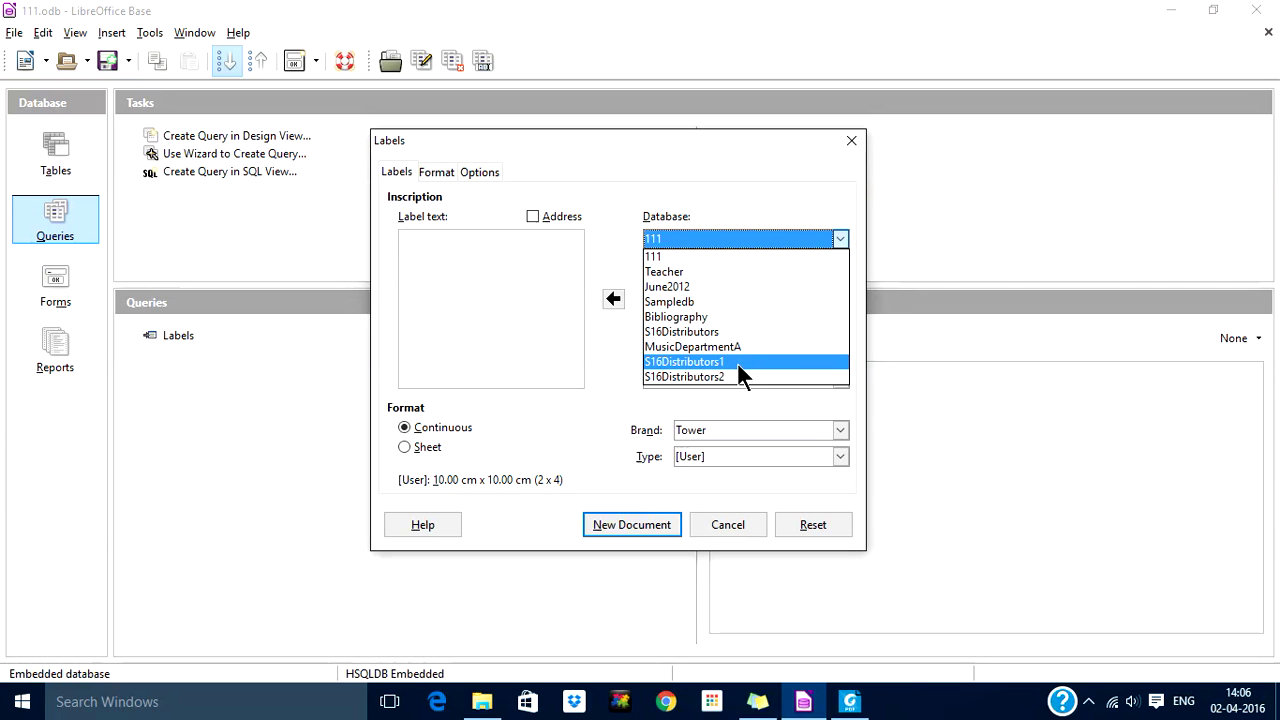
click(651, 257)
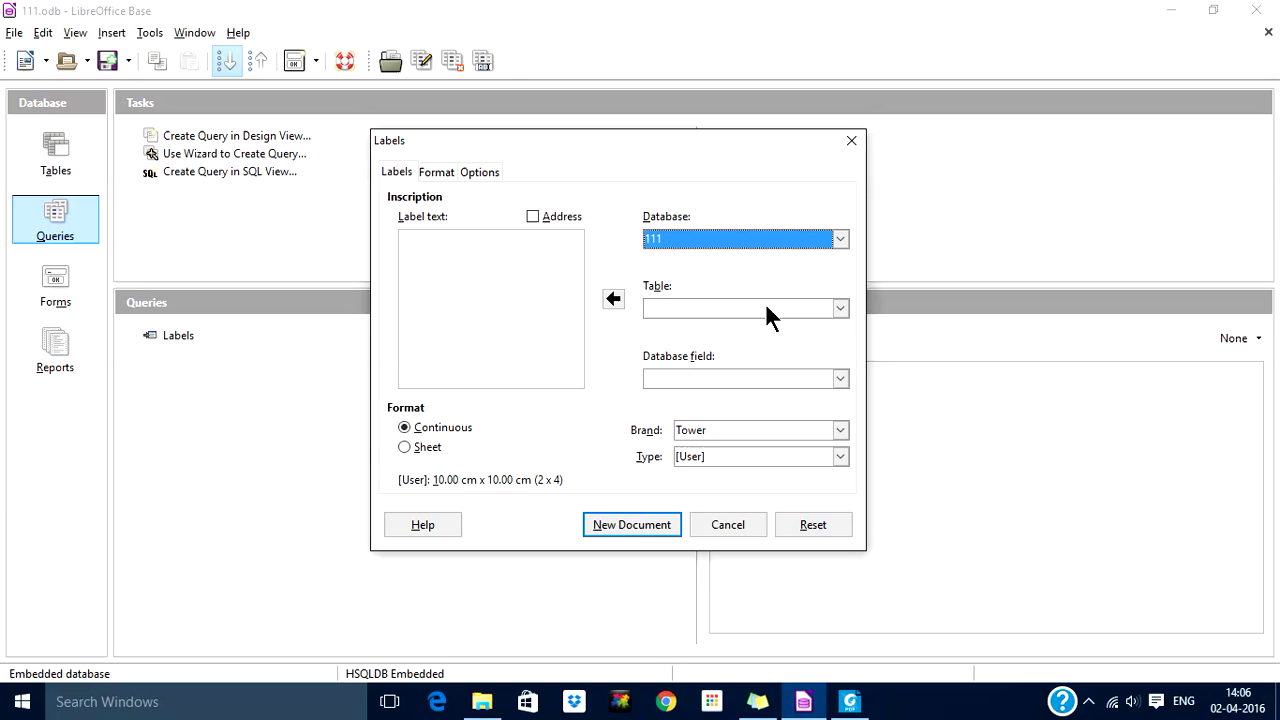
click(840, 308)
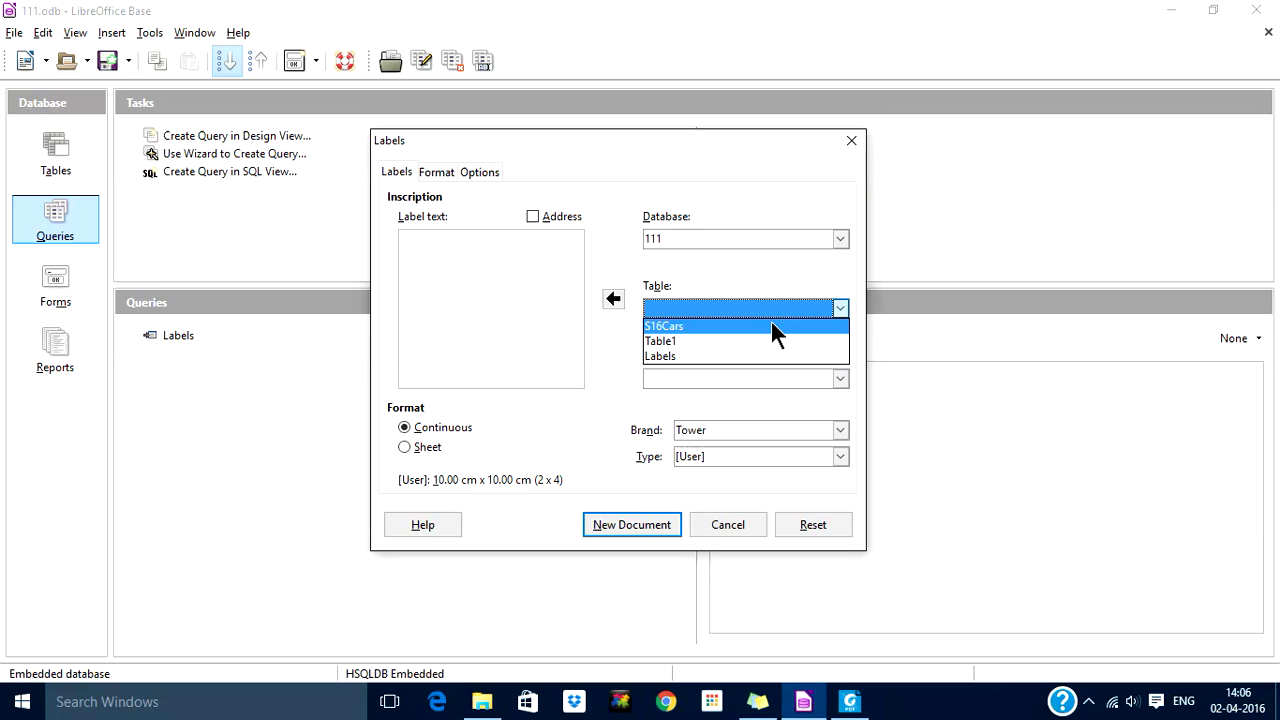
click(615, 342)
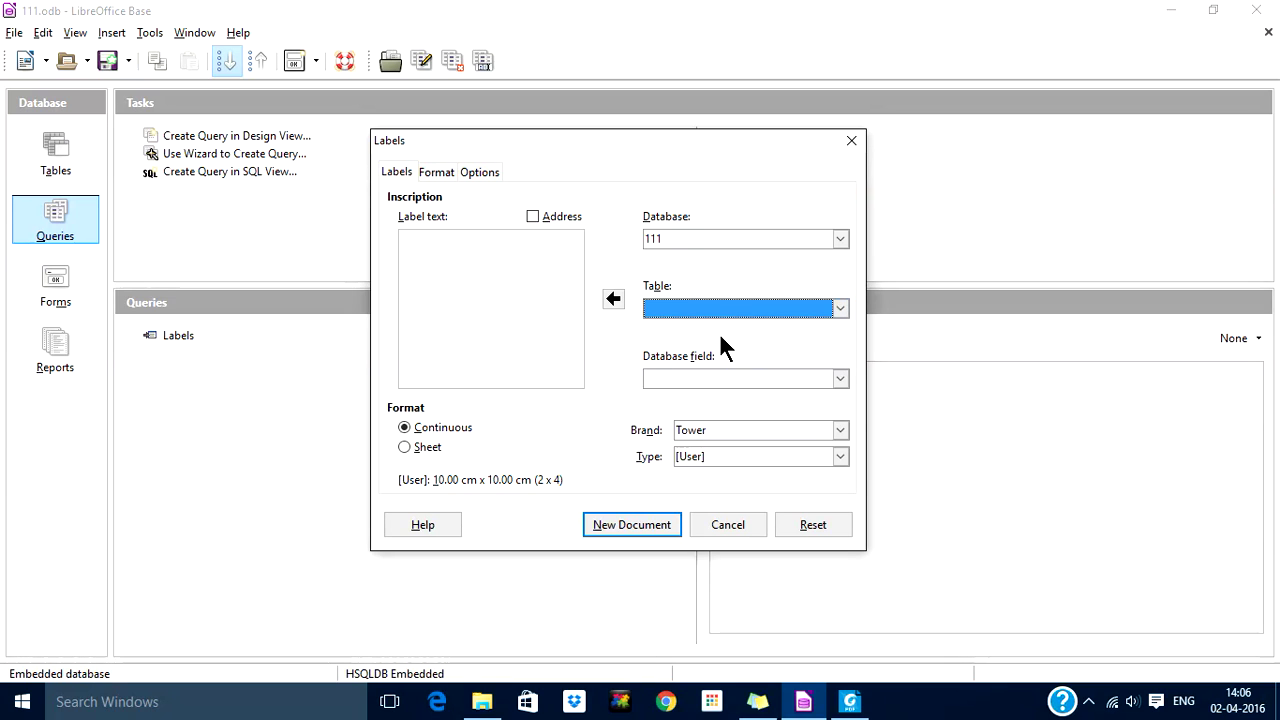
click(840, 312)
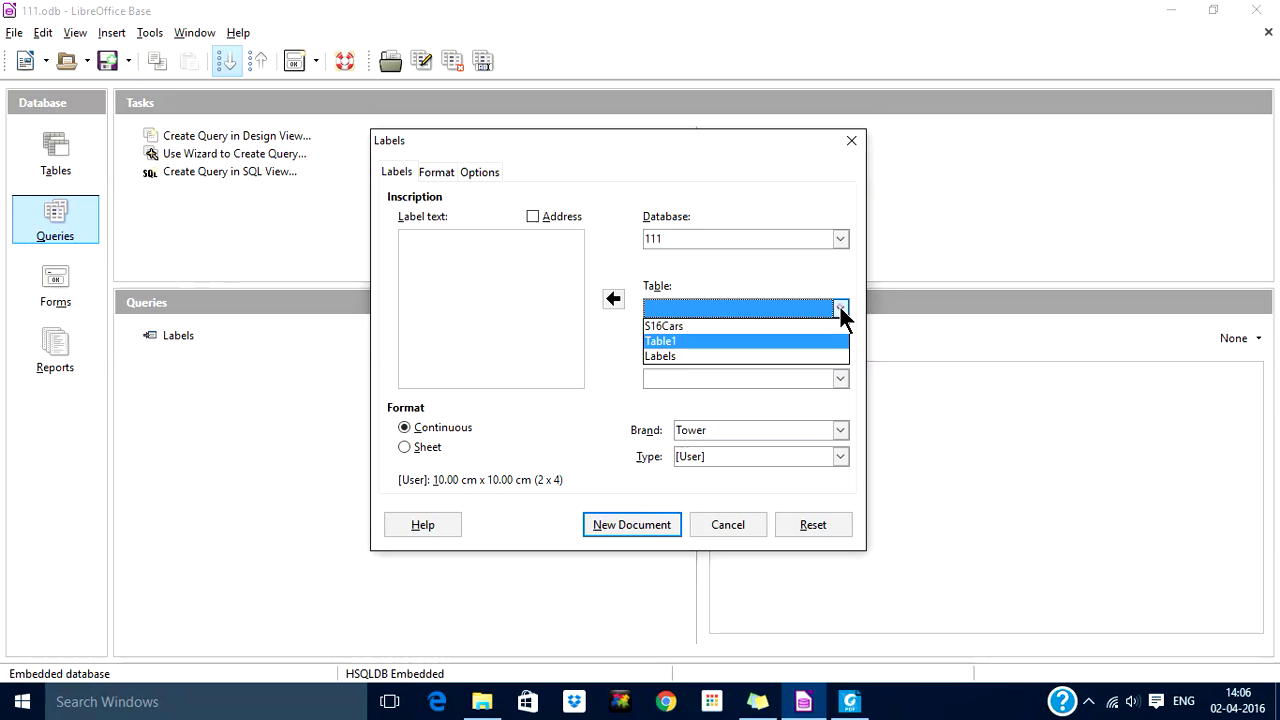
click(660, 357)
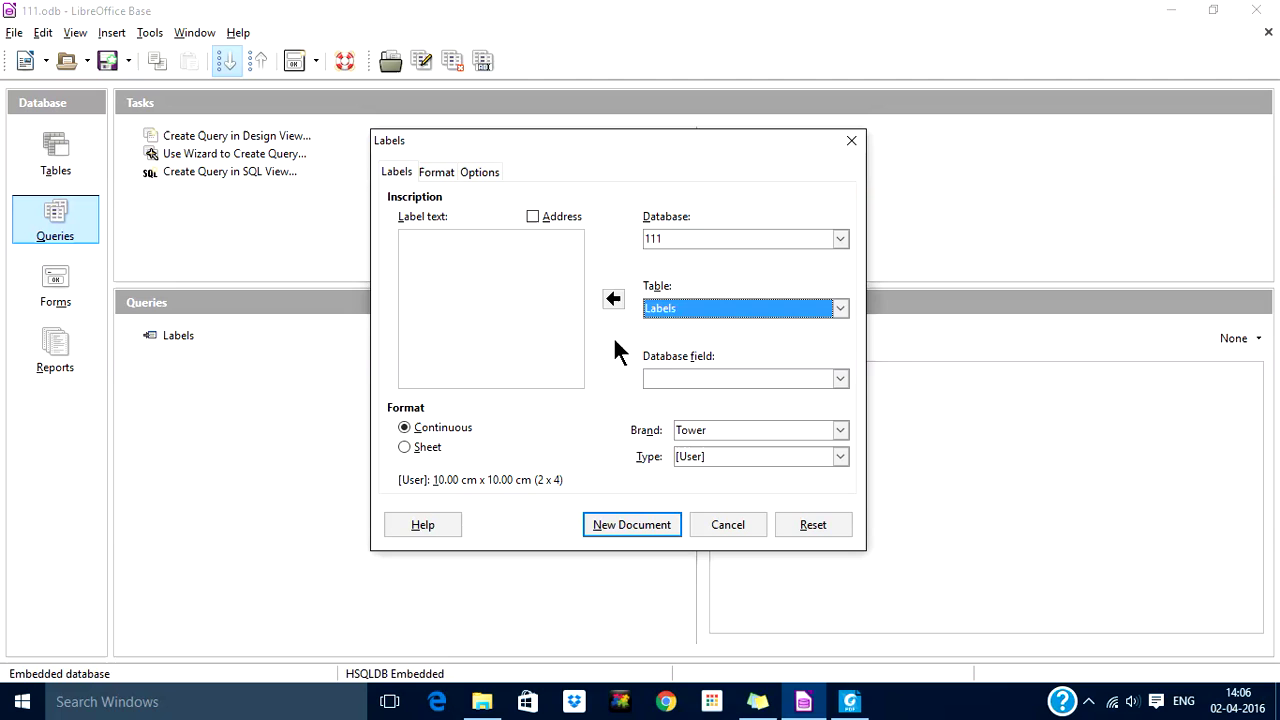
Insert the VIN, Model, Port and Distributor fields from the Labels table into the label text.
click(676, 380)
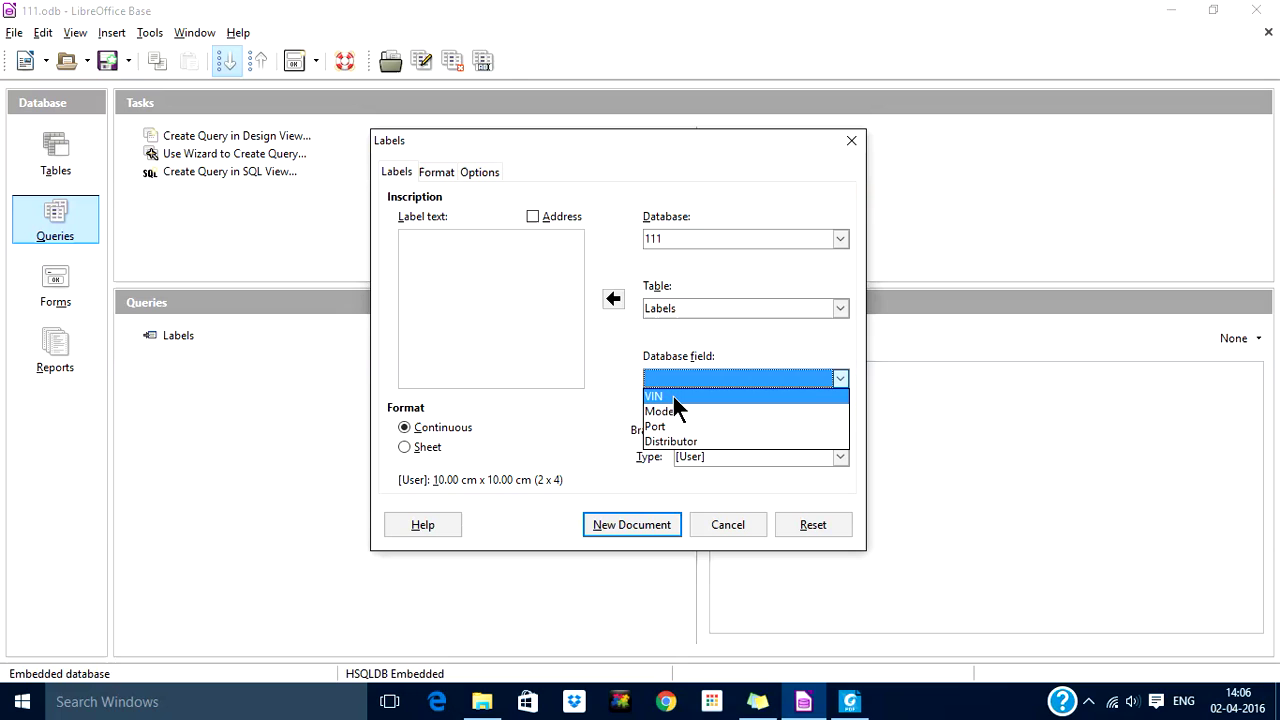
click(673, 395)
click(612, 299)
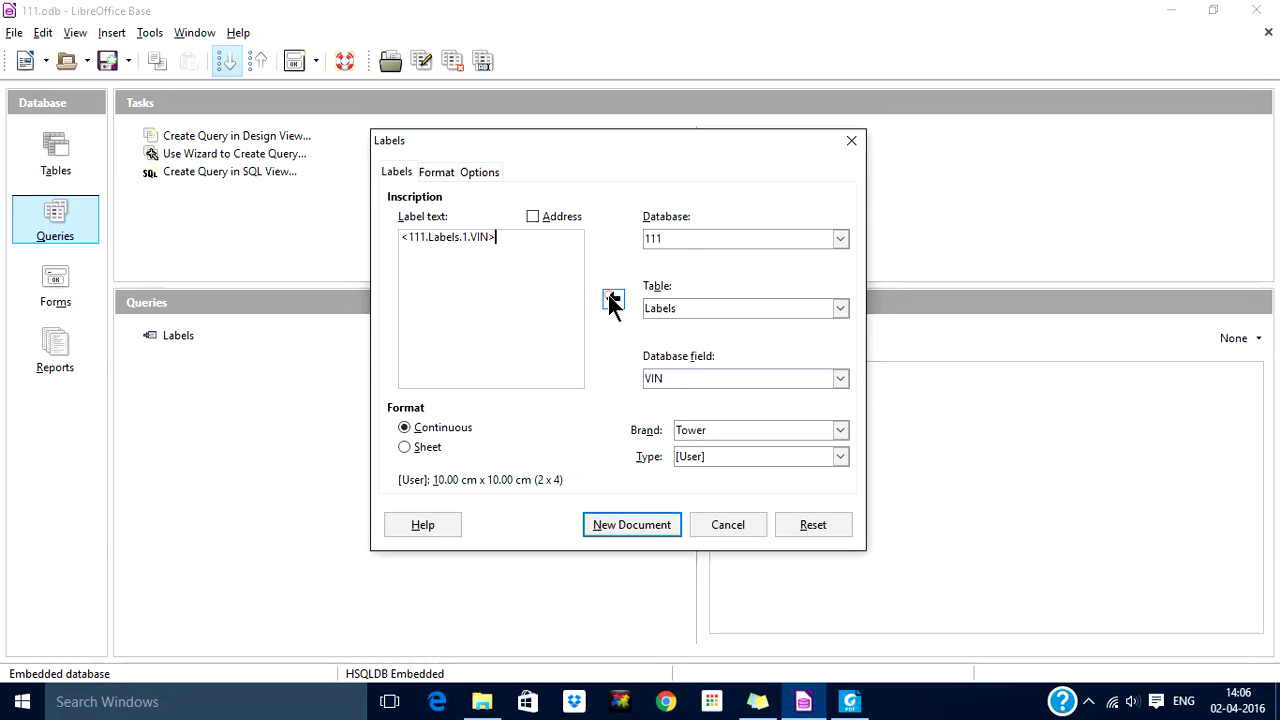
click(841, 378)
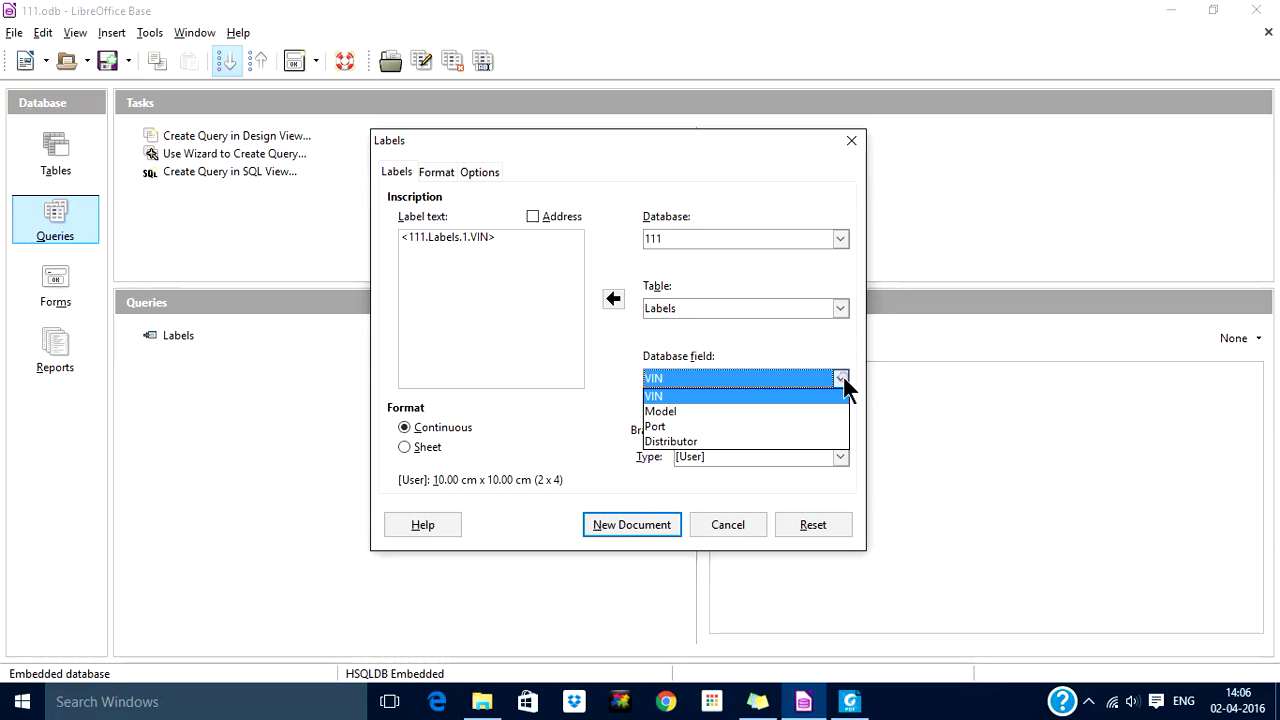
click(748, 422)
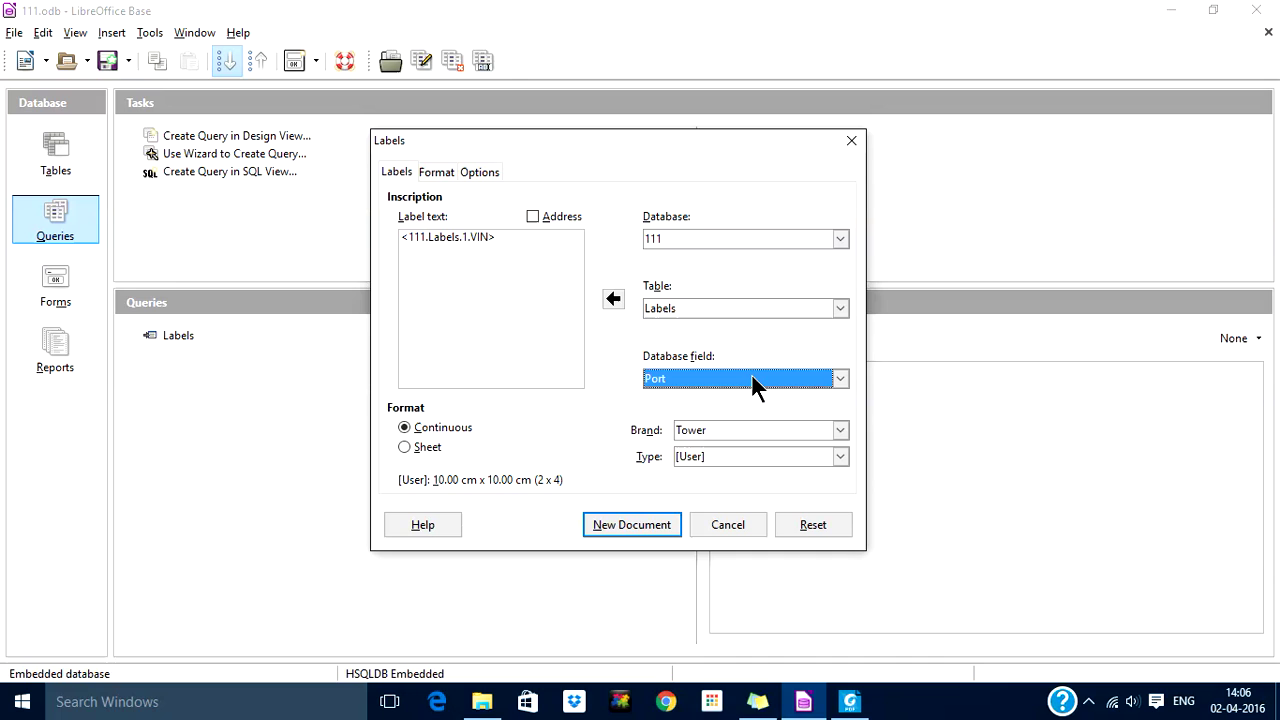
click(753, 380)
click(704, 410)
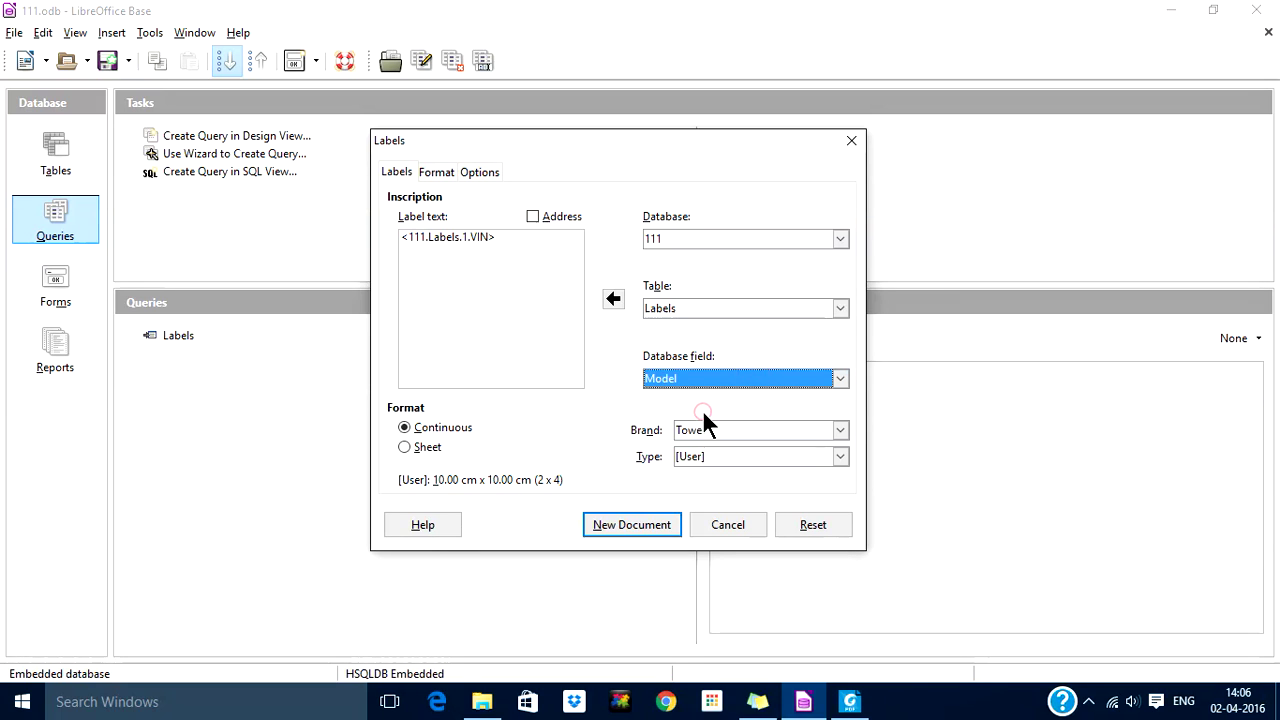
click(612, 299)
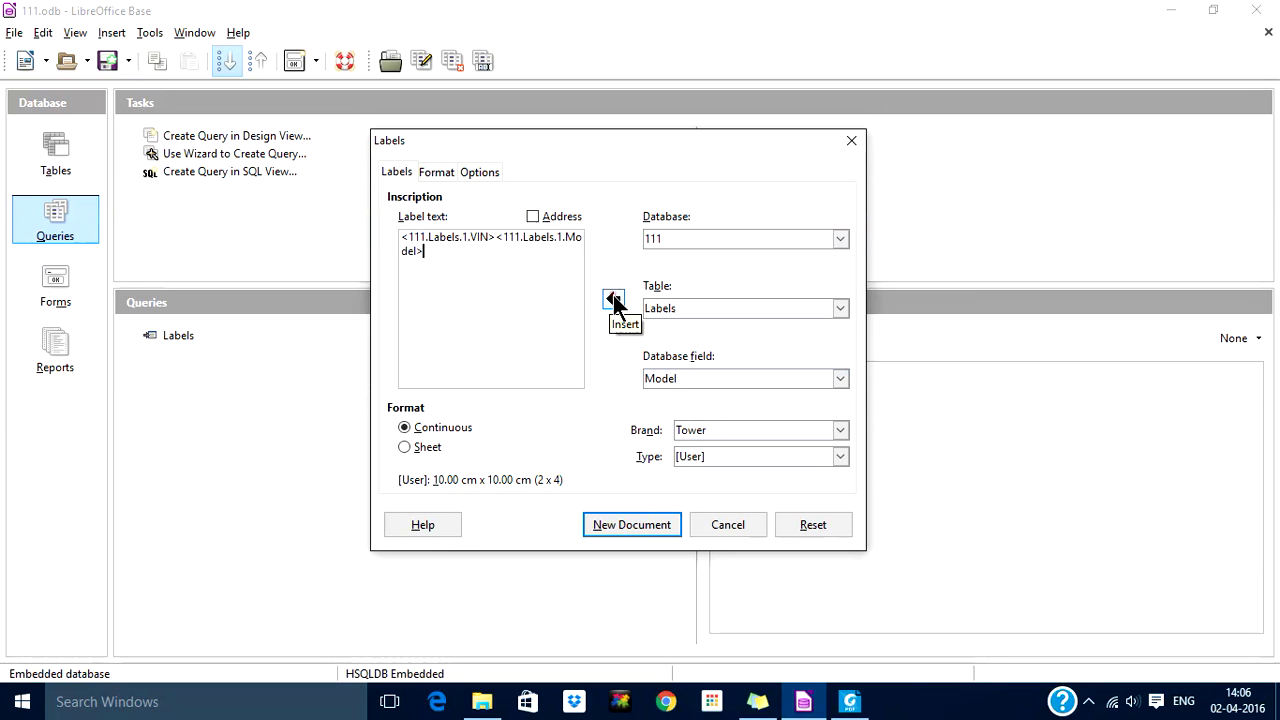
click(843, 377)
click(760, 425)
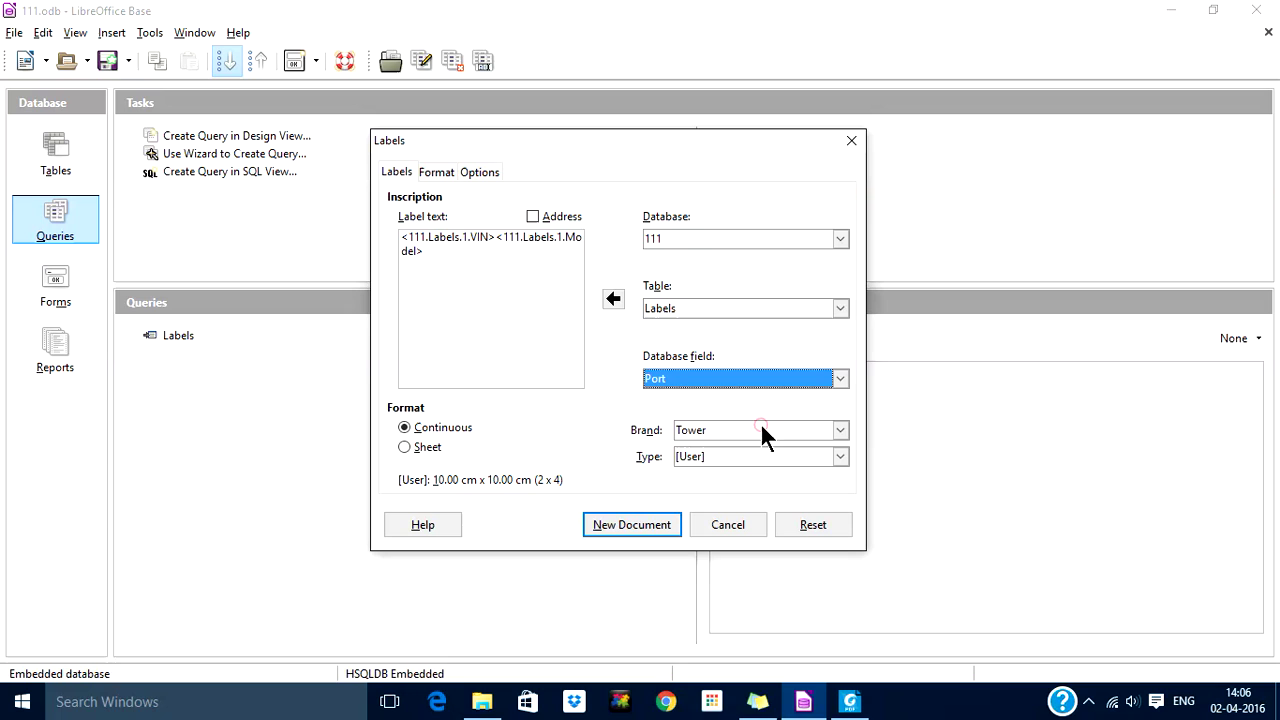
click(613, 299)
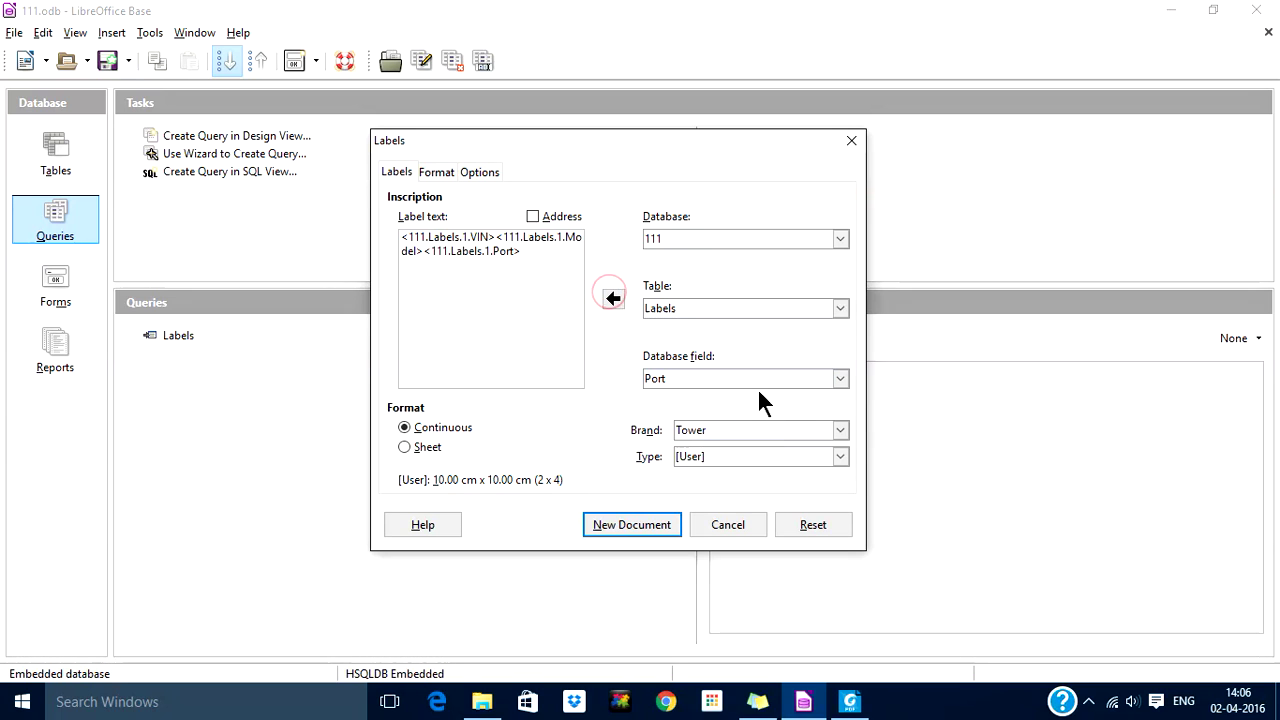
click(840, 378)
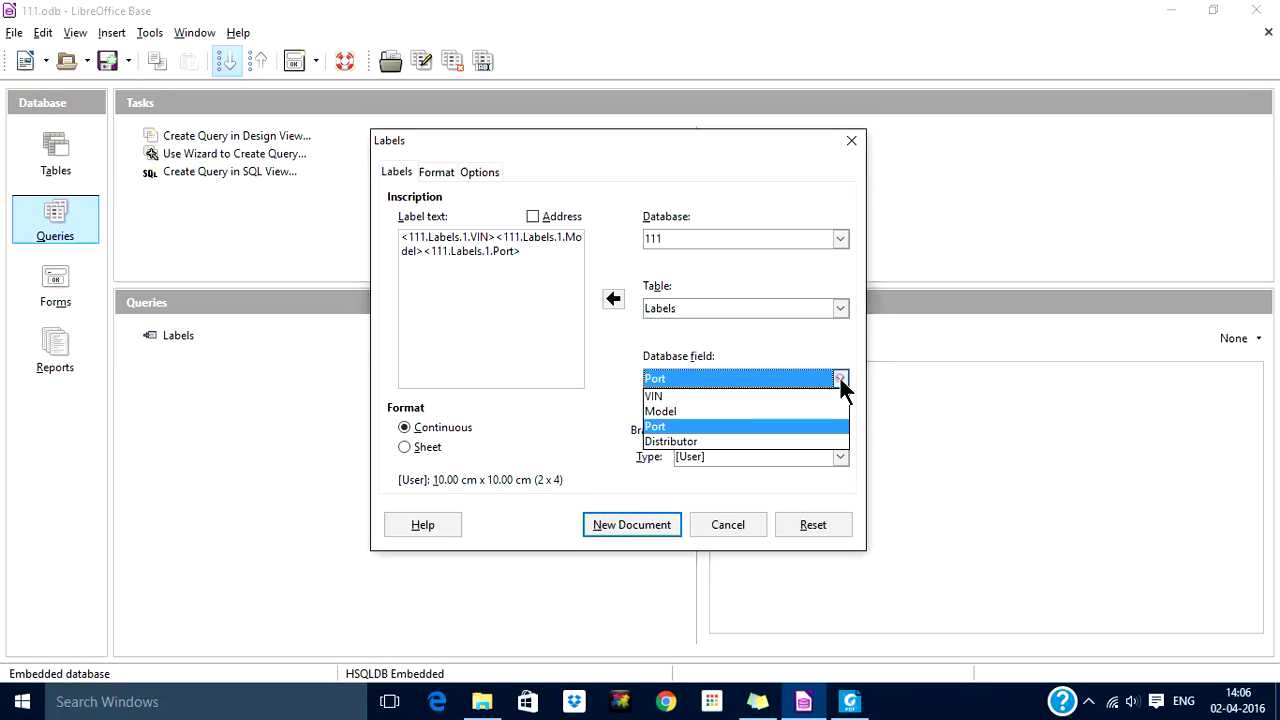
click(708, 440)
click(612, 299)
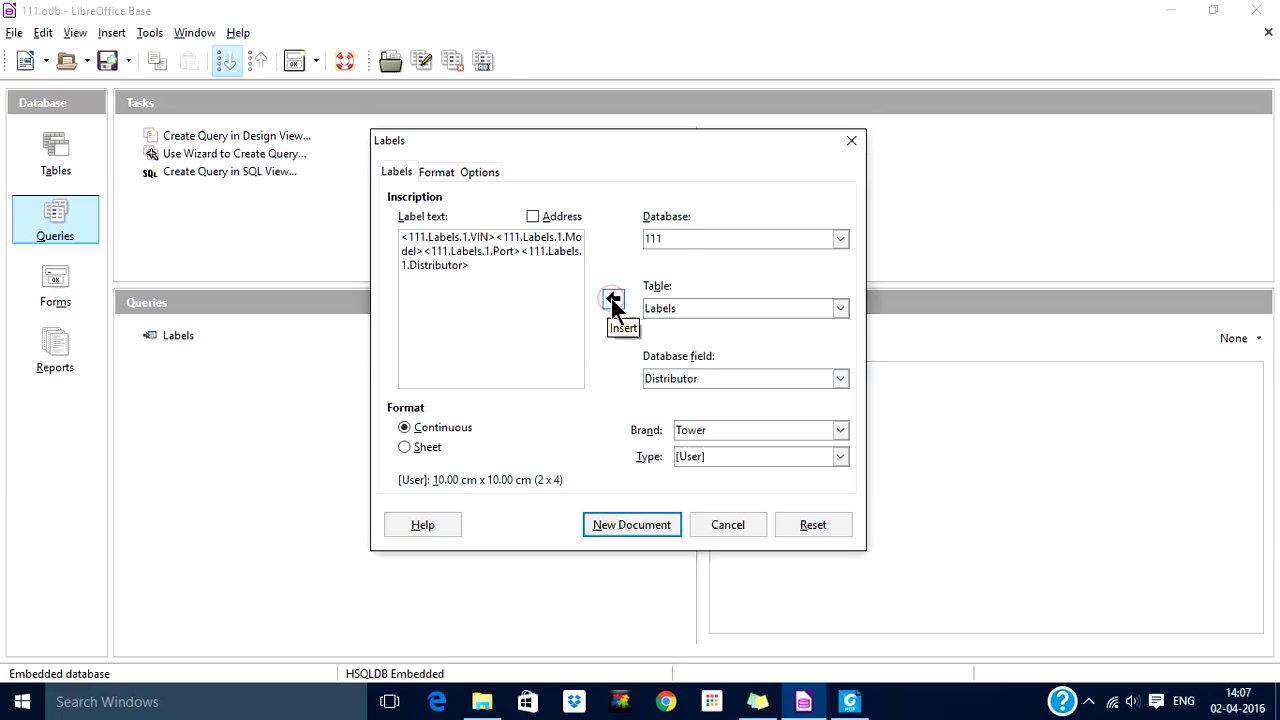
Break the label text so VIN, Model, Port and Distributor each sit on their own line.
click(497, 234)
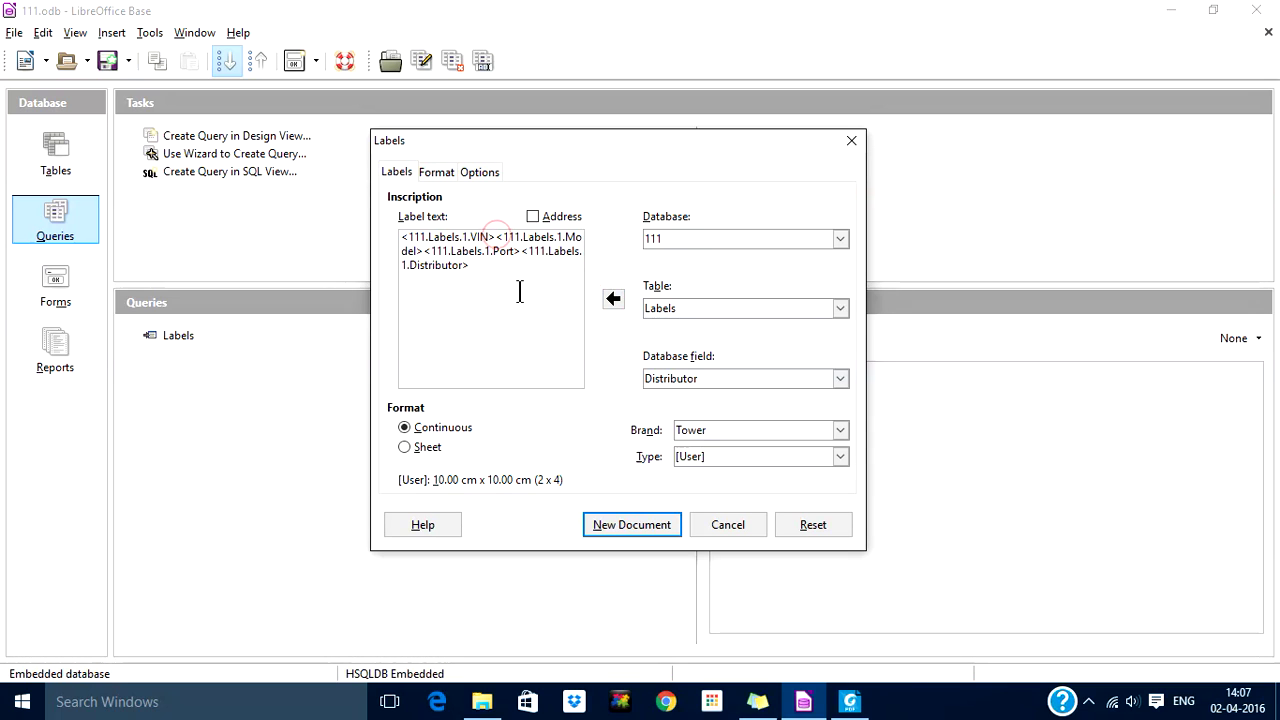
key(Return)
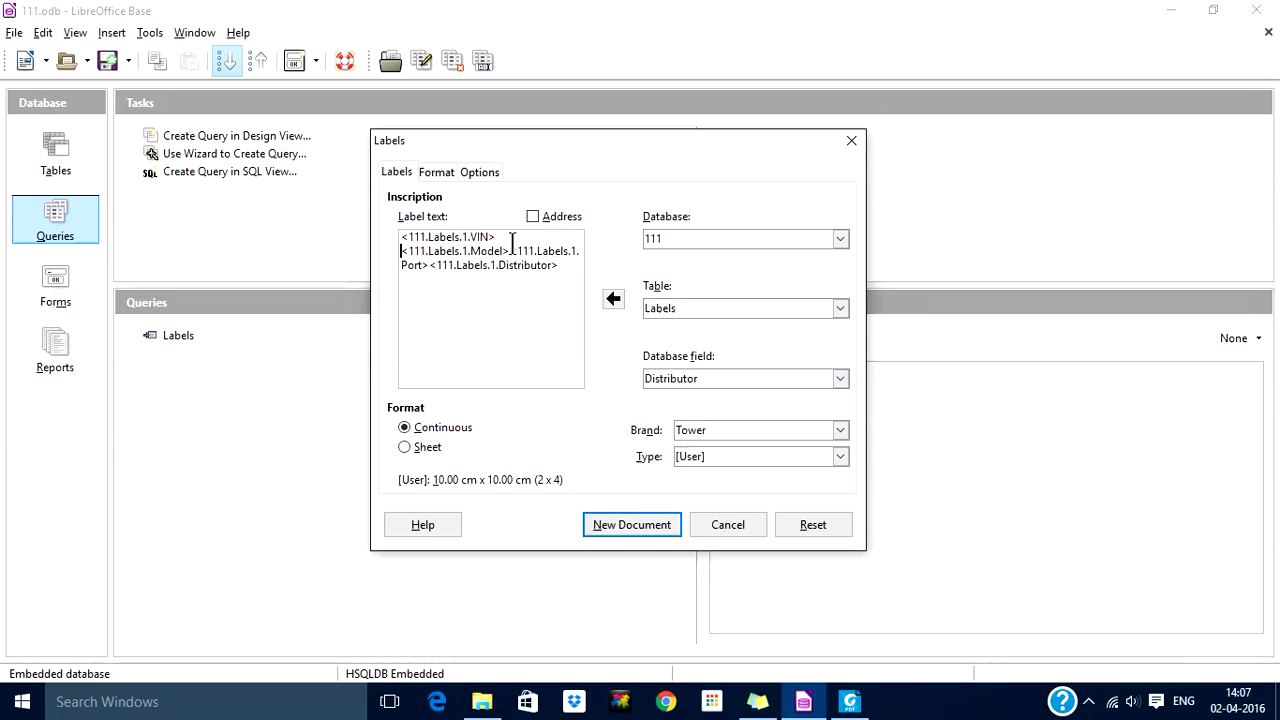
click(510, 250)
key(Return)
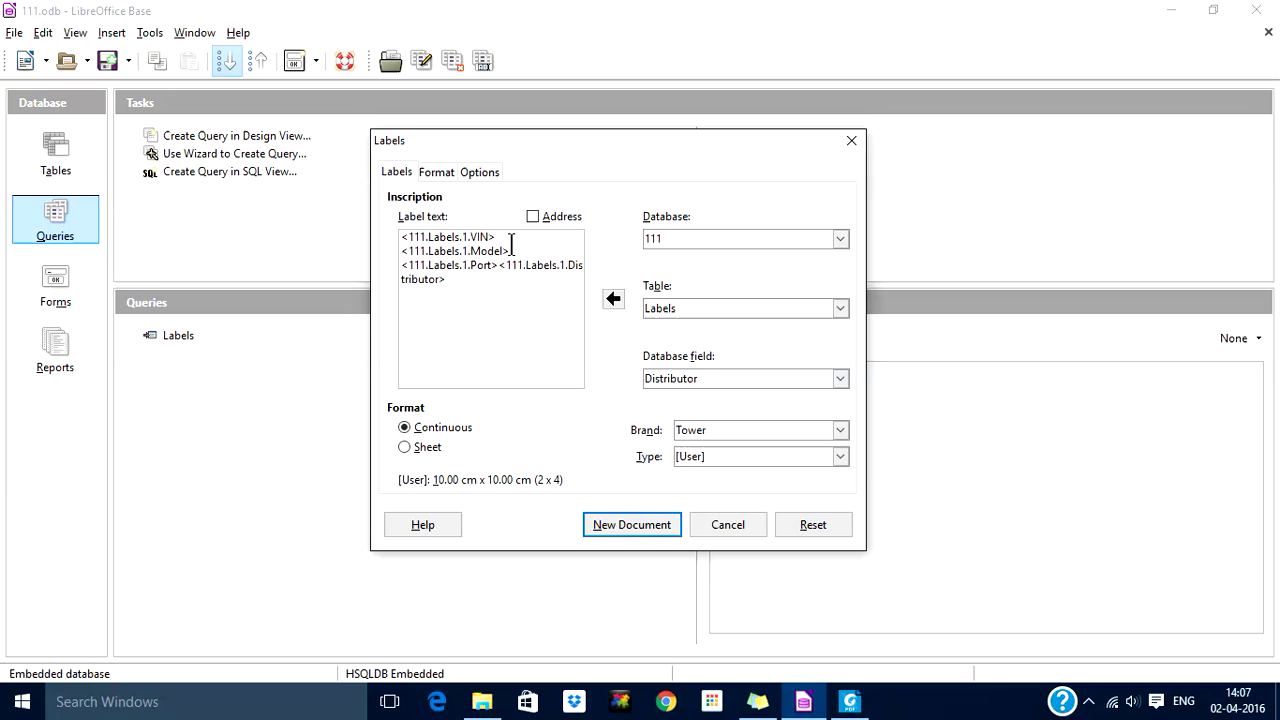
click(499, 265)
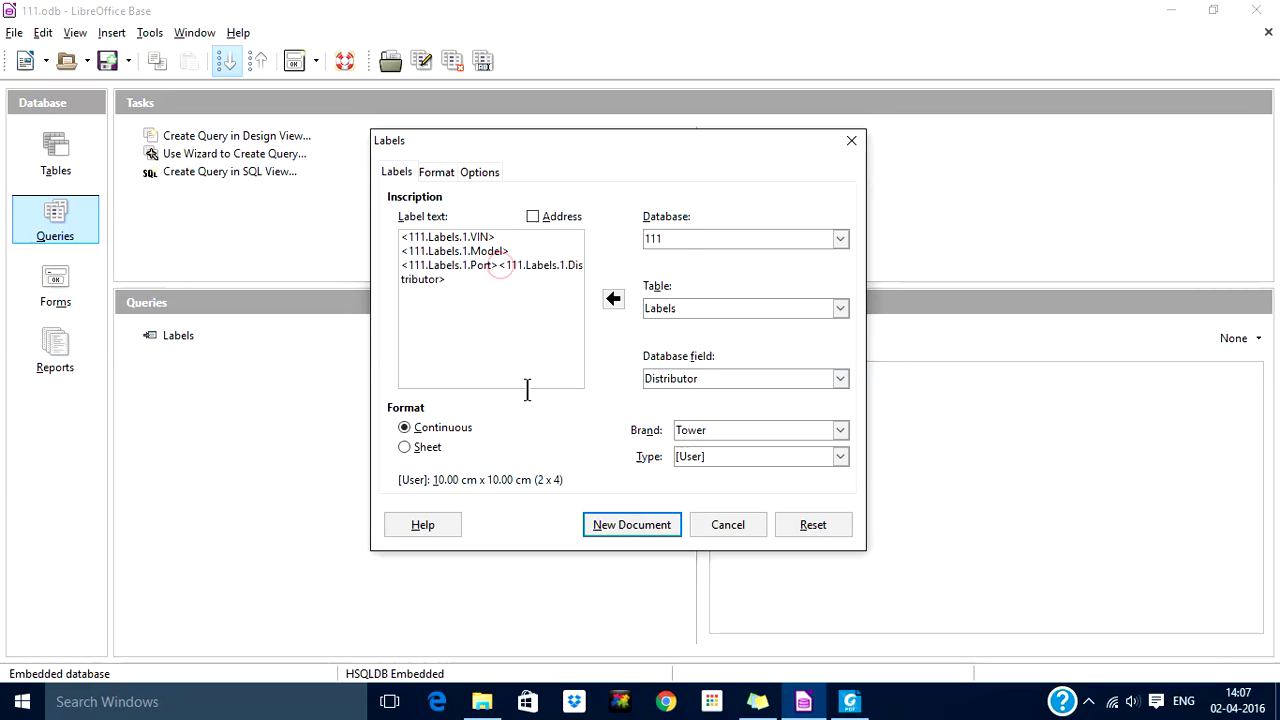
key(Return)
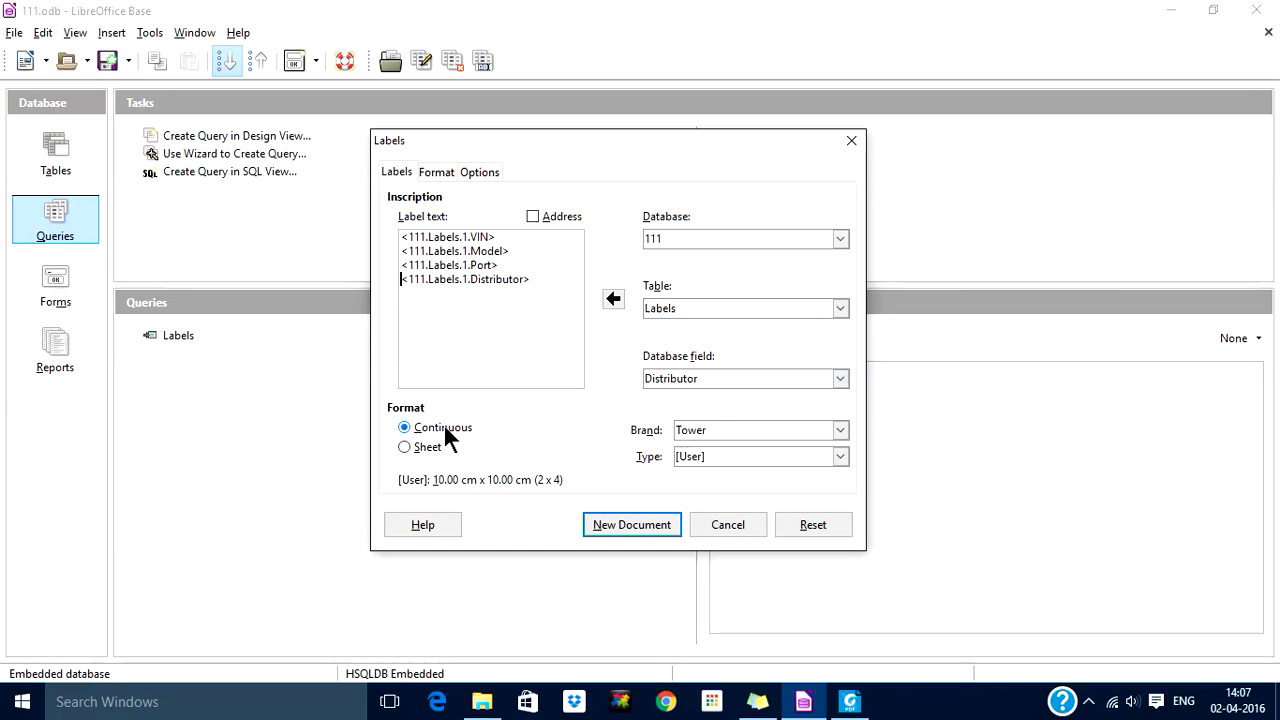
Keep the Continuous format and confirm 2 columns by 4 rows on the Format tab.
click(405, 448)
click(403, 427)
click(436, 172)
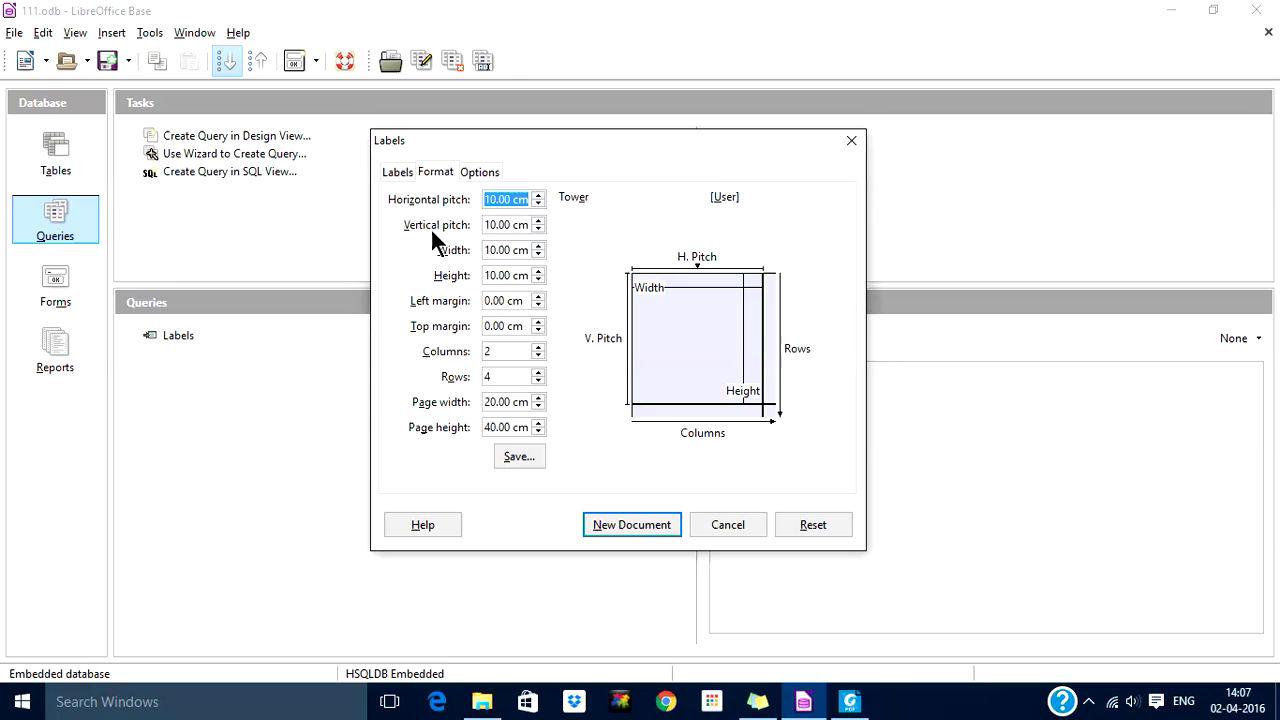
click(505, 351)
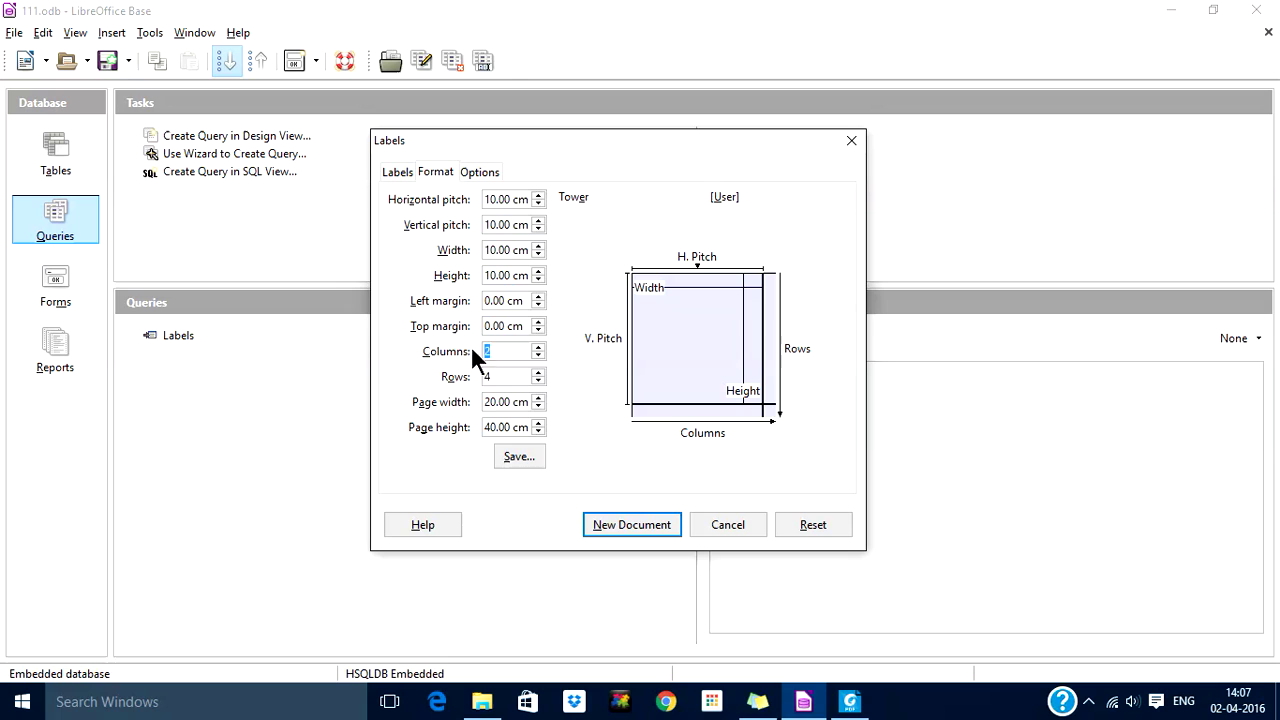
click(508, 377)
drag(508, 377, 484, 380)
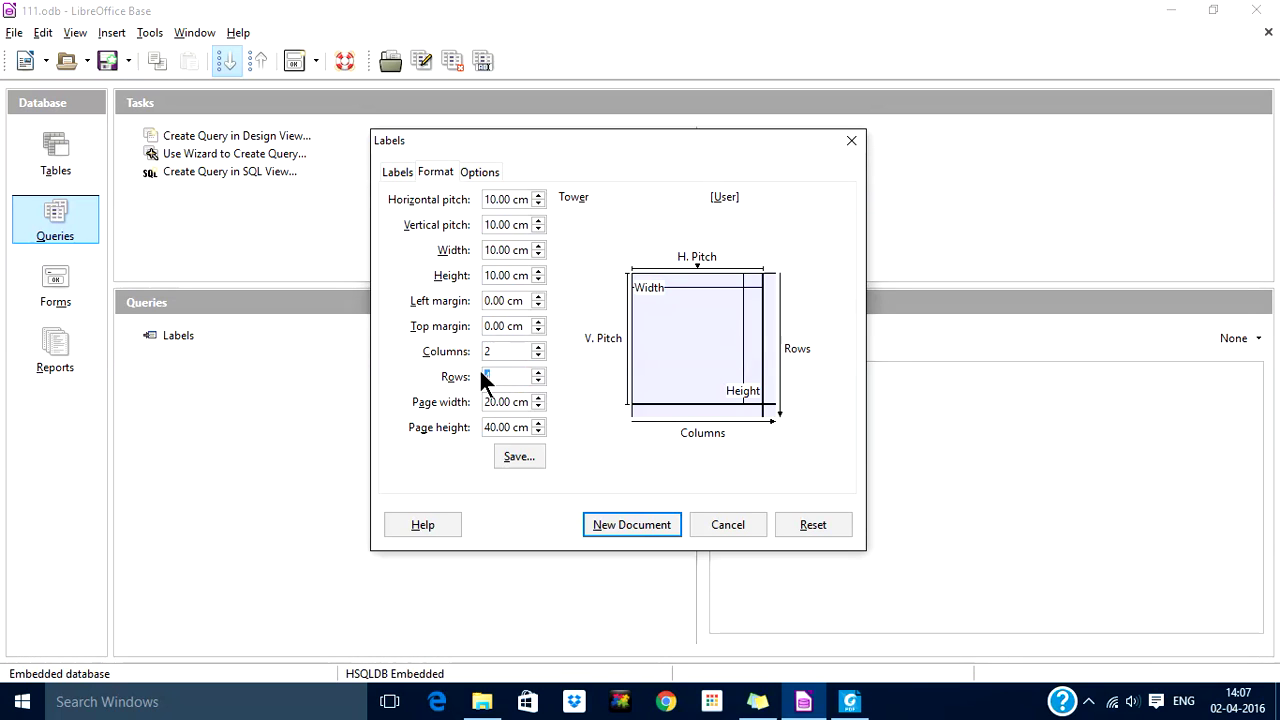
click(504, 351)
double_click(504, 351)
double_click(490, 375)
Review the printer setup without changes, then generate the label document with New Document.
click(472, 168)
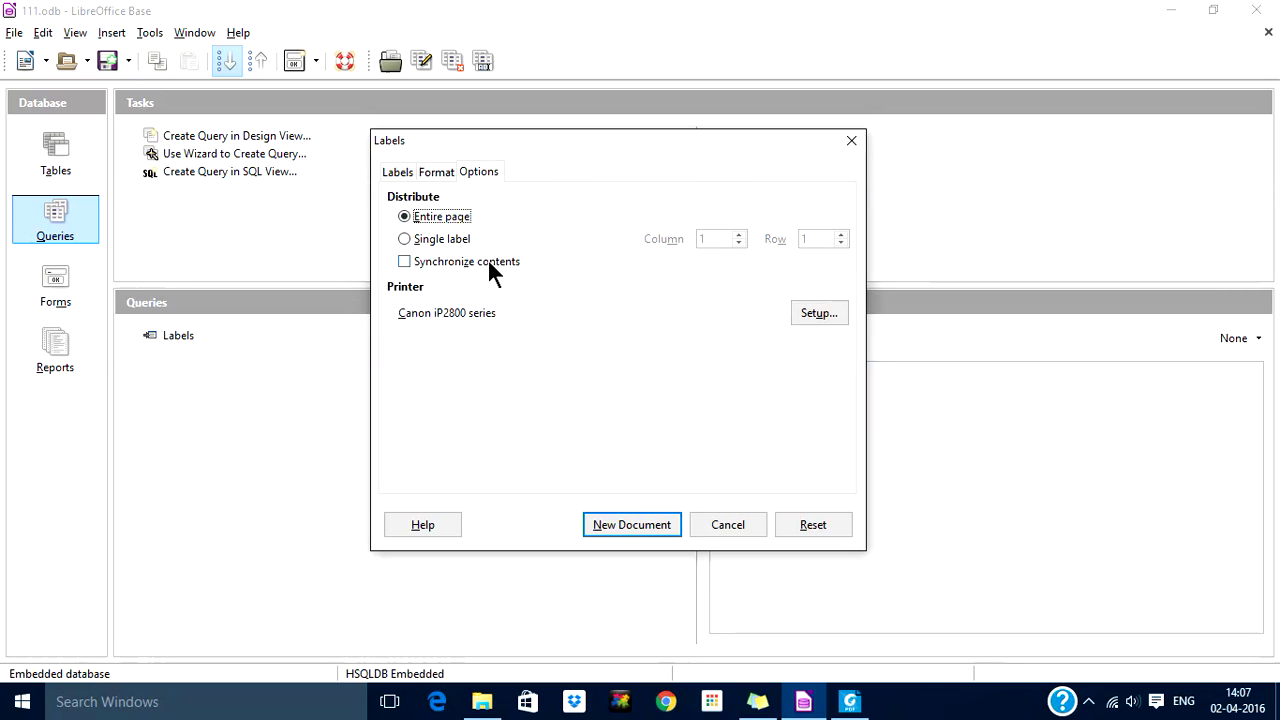
click(819, 312)
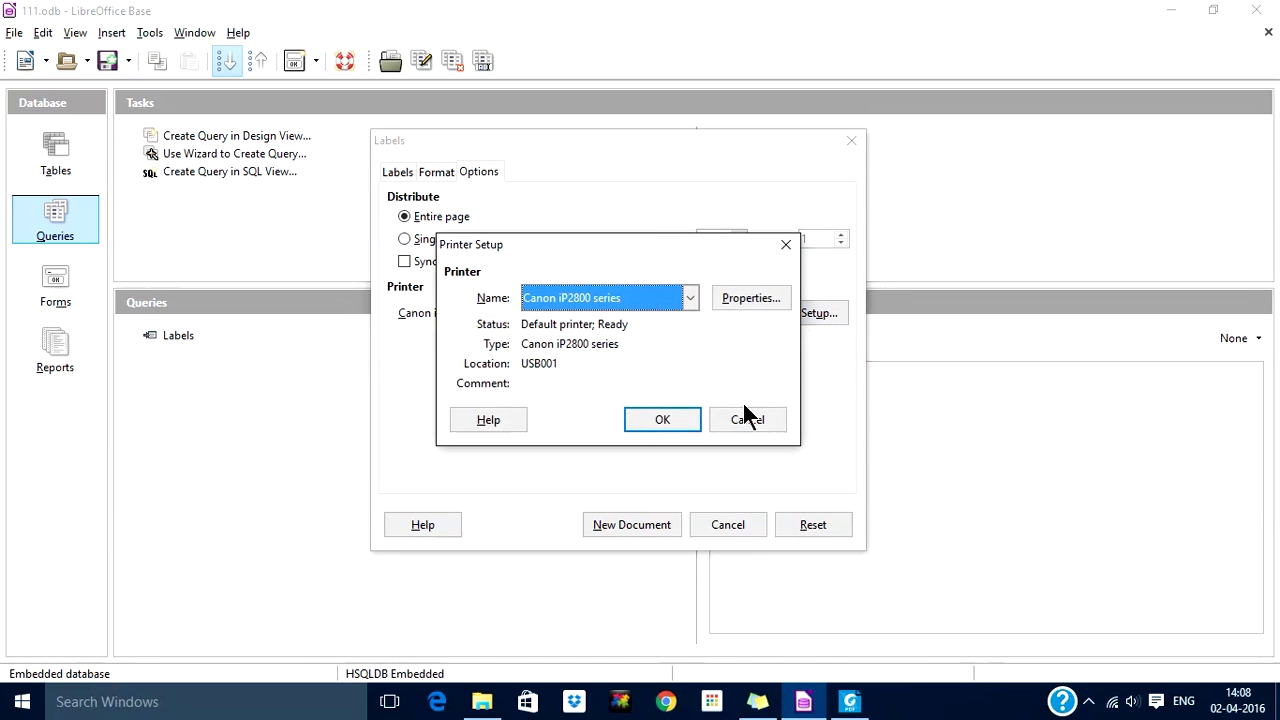
click(744, 418)
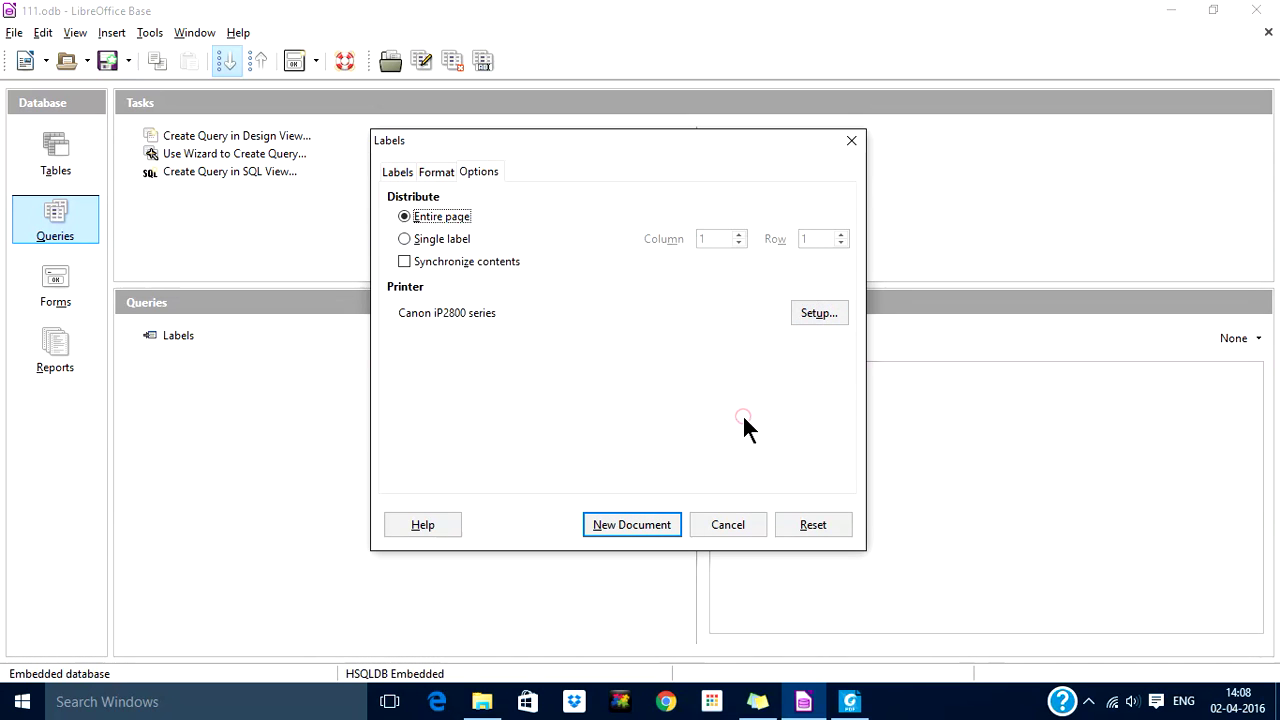
click(396, 172)
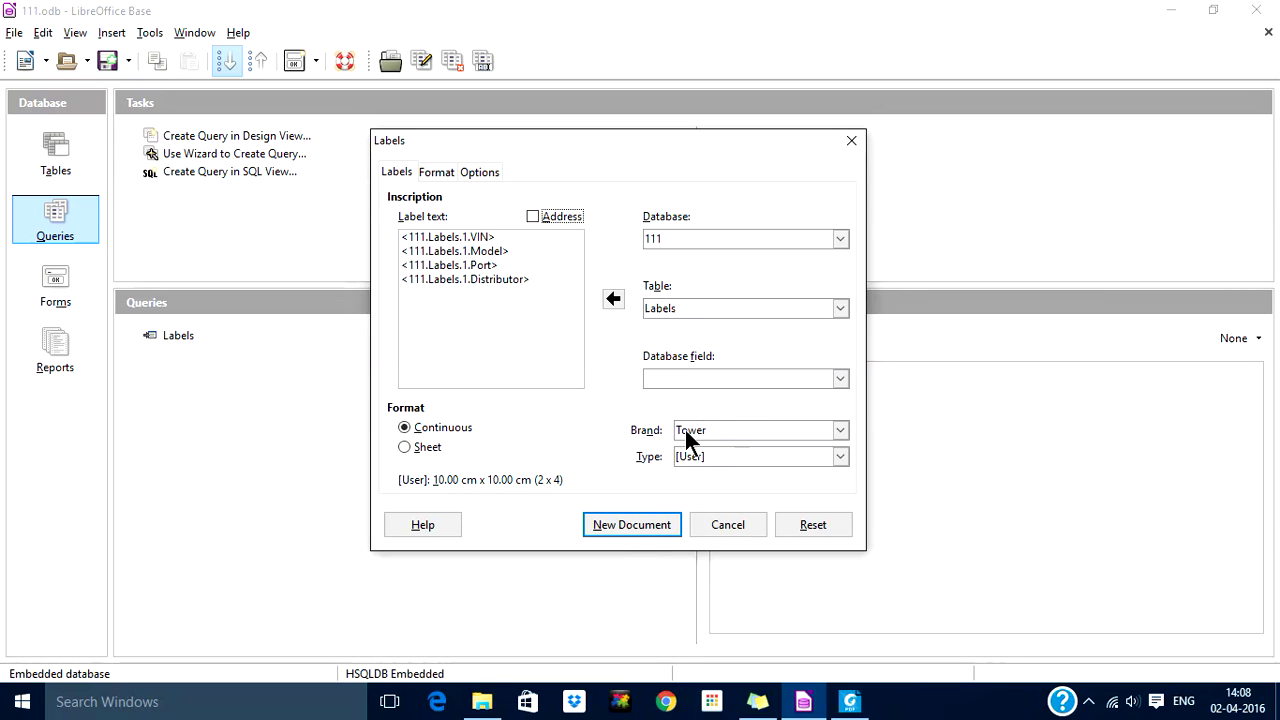
click(621, 525)
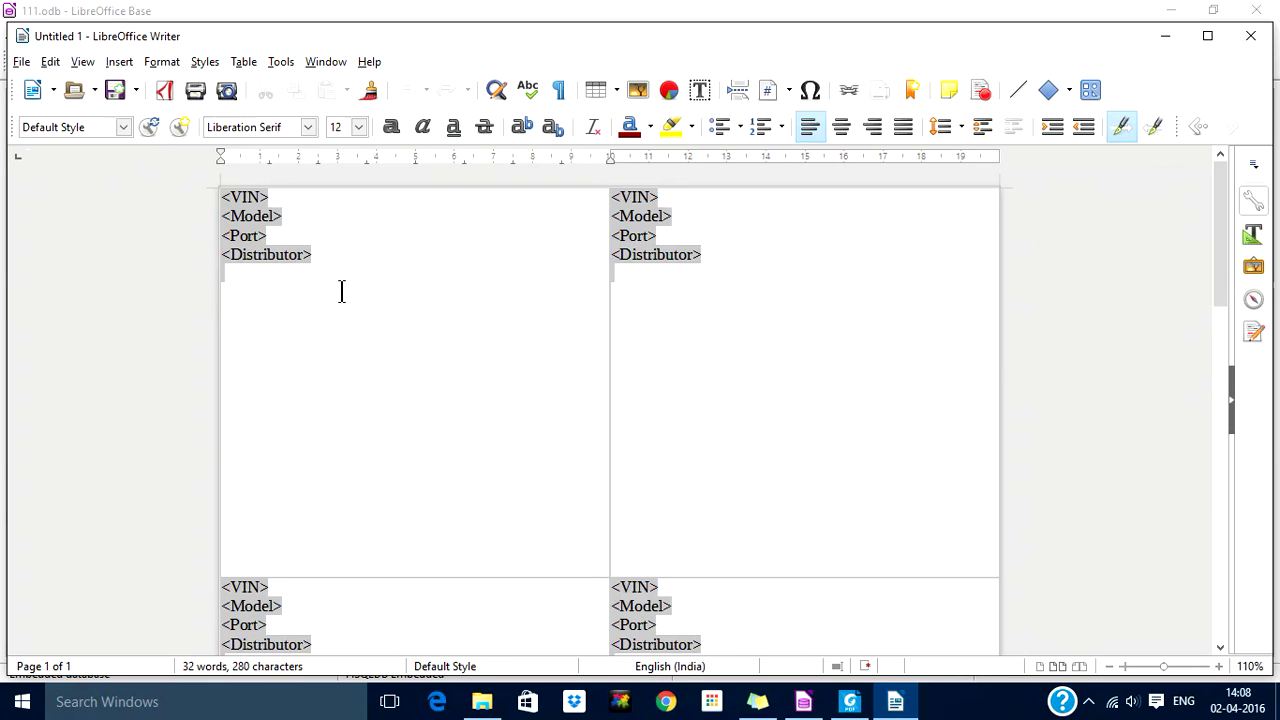
Scroll through Untitled 1 and select the first label's <VIN> field to inspect it.
scroll(655, 449, down, 5)
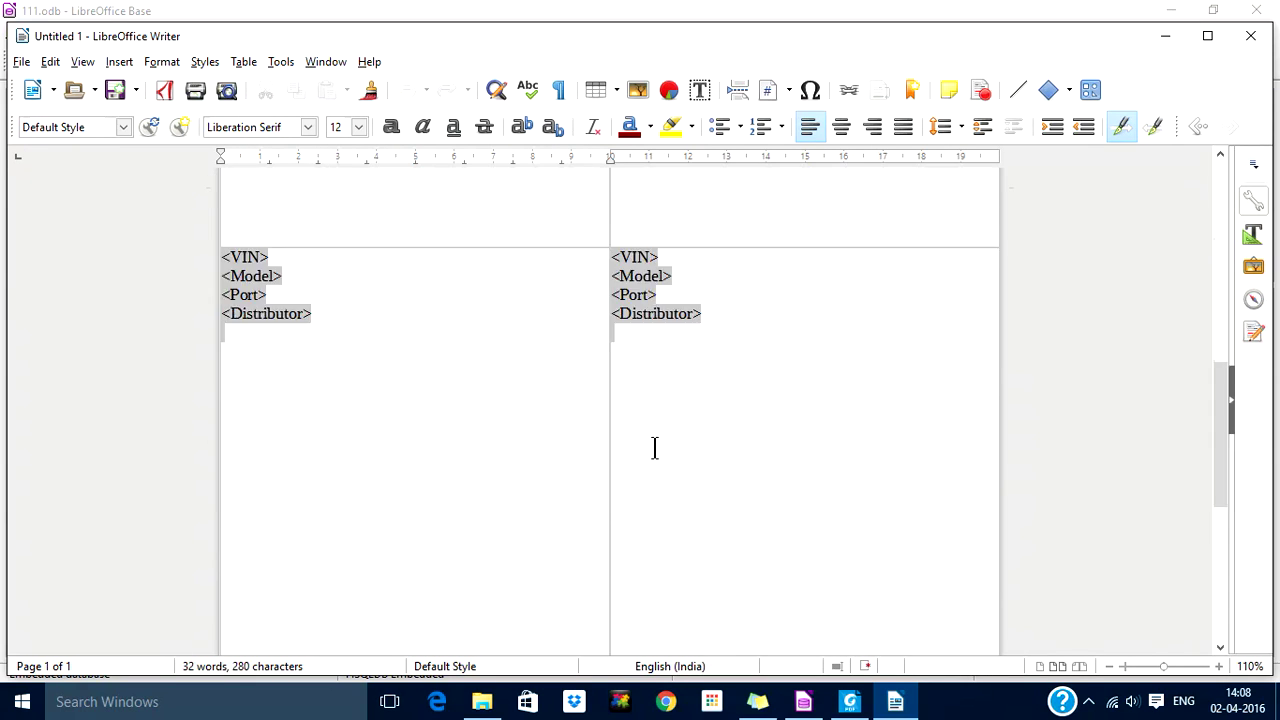
scroll(655, 449, up, 13)
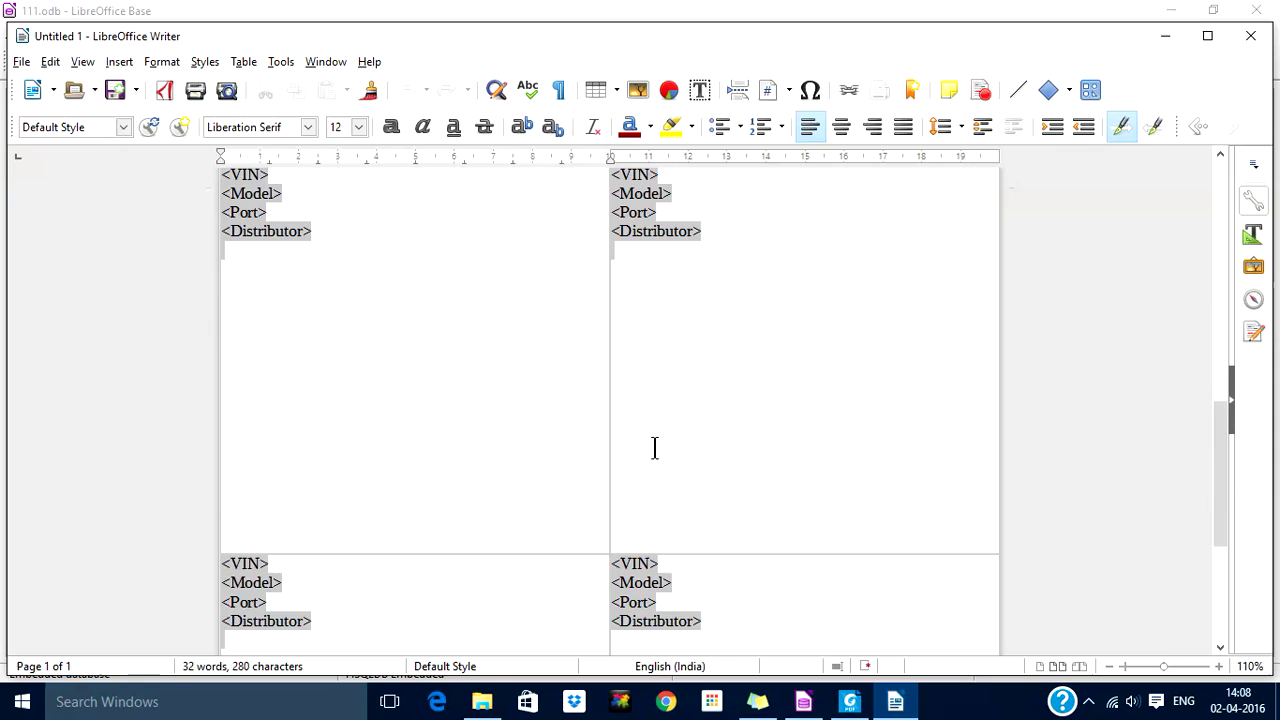
scroll(655, 449, up, 3)
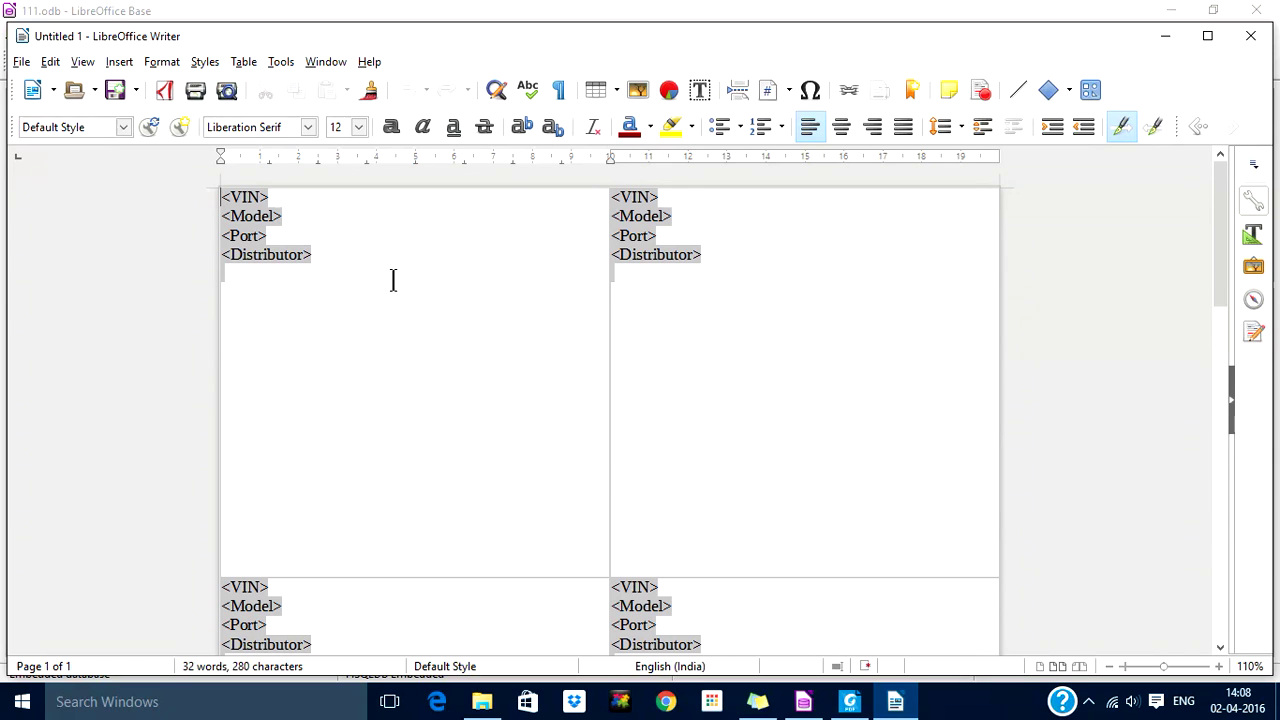
click(355, 263)
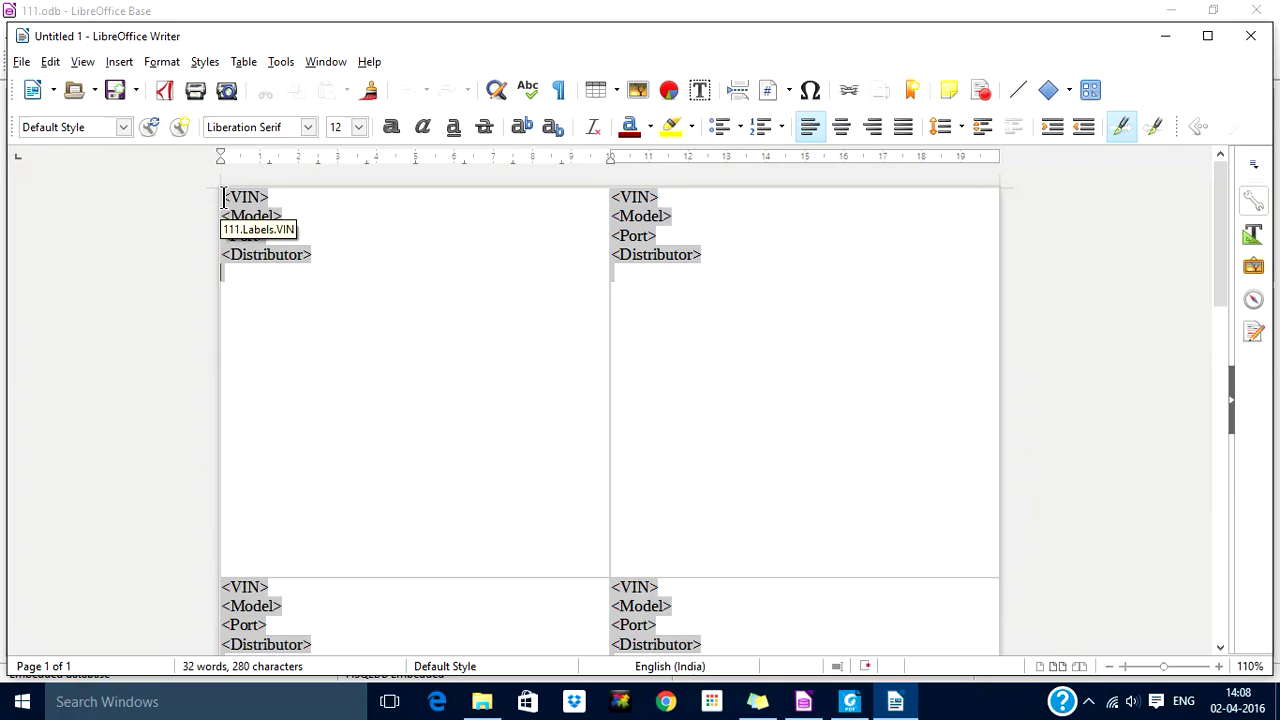
click(228, 200)
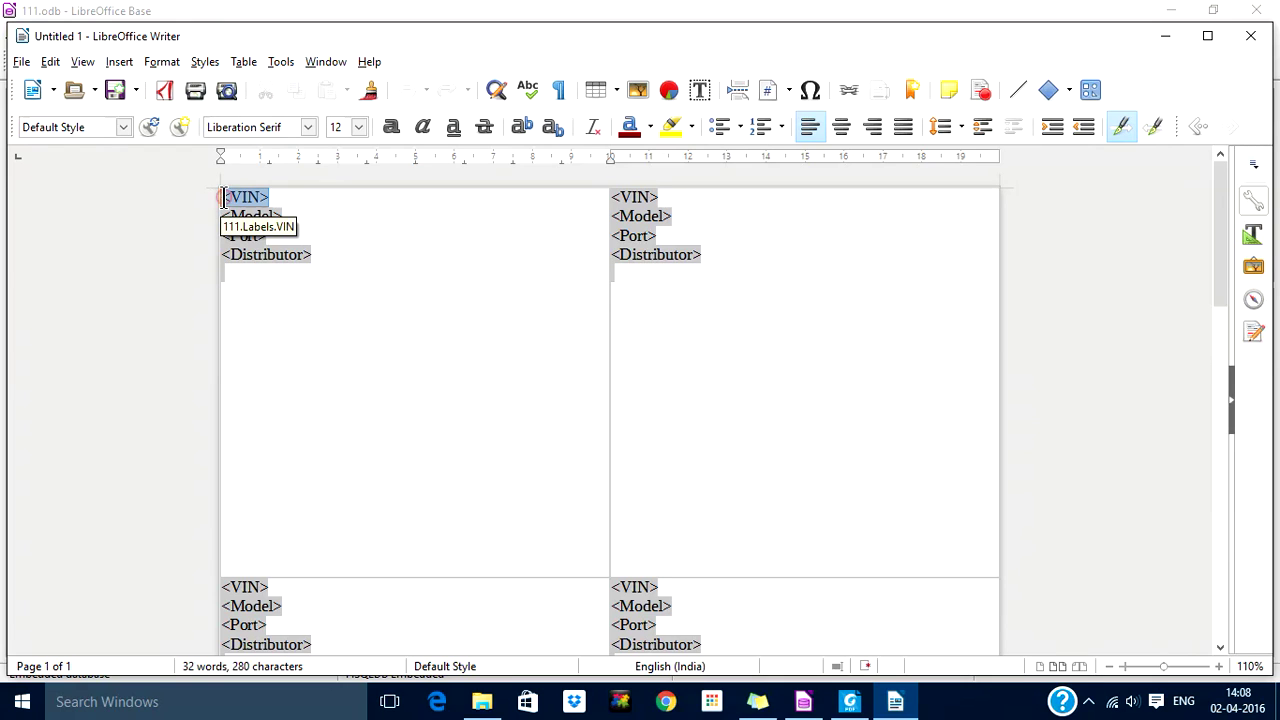
click(331, 260)
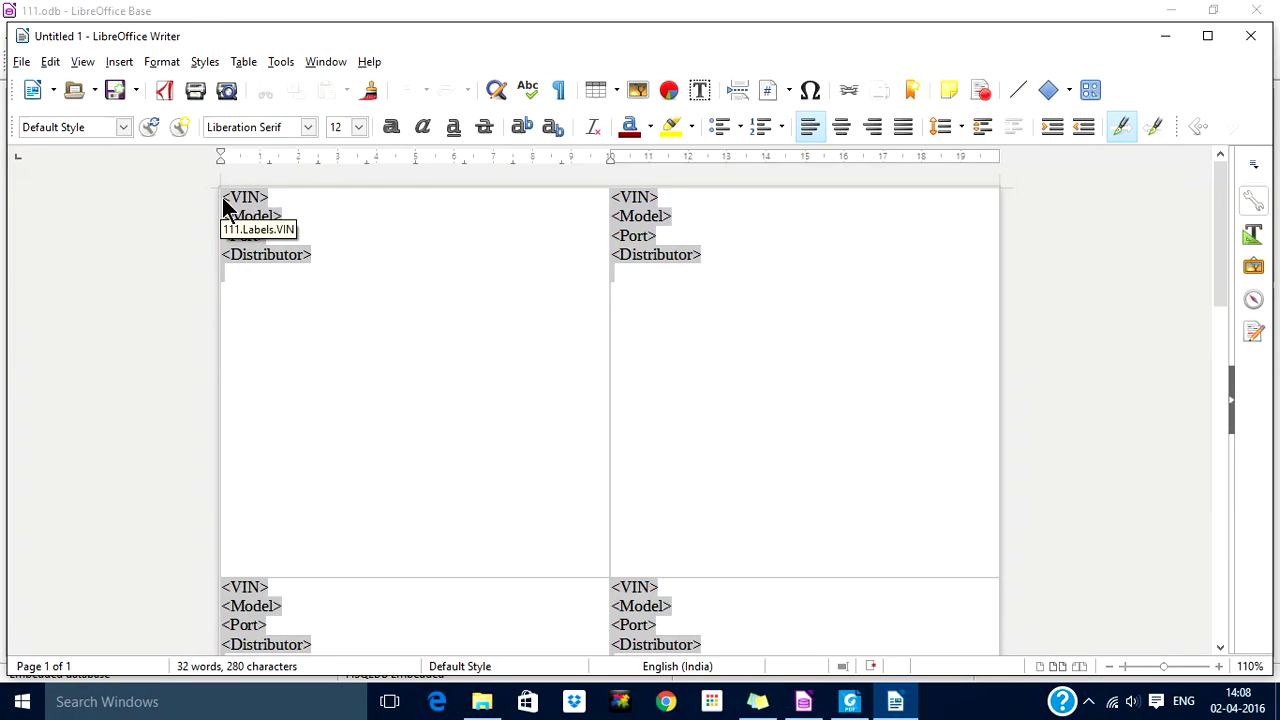
click(224, 198)
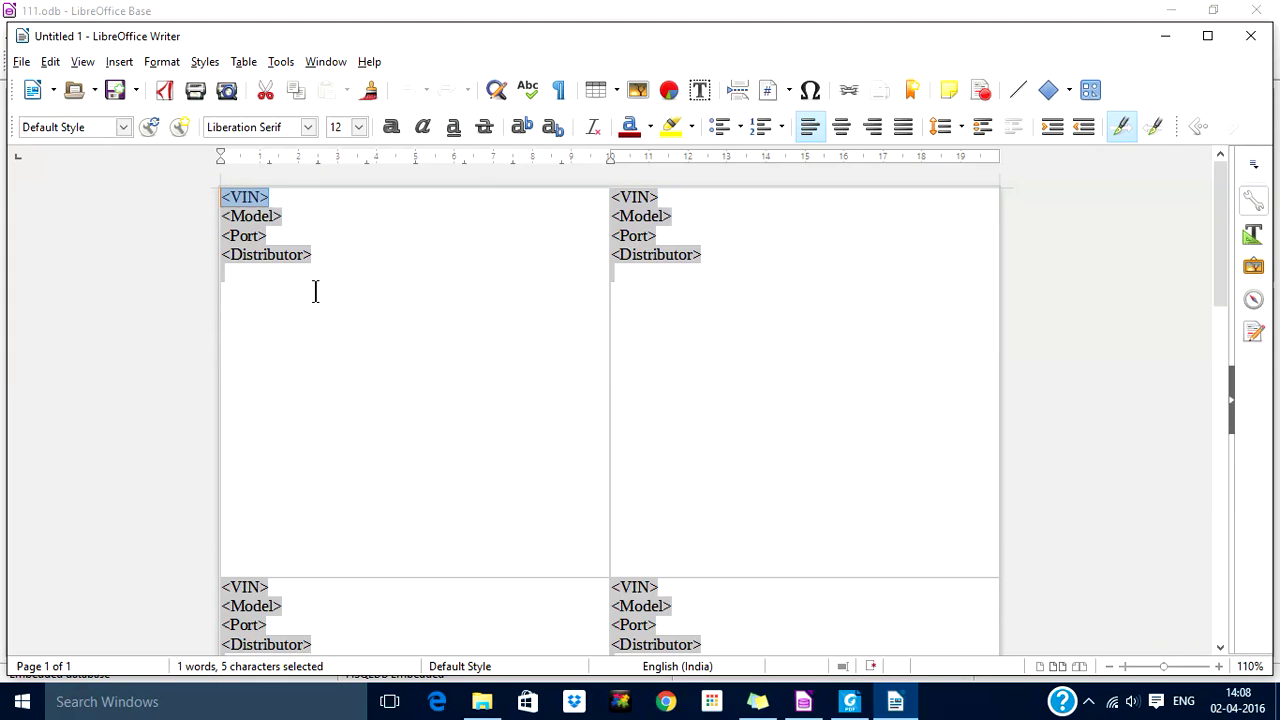
Add the 'VIN :' and 'Model:' captions before their fields in the first label.
key(Left)
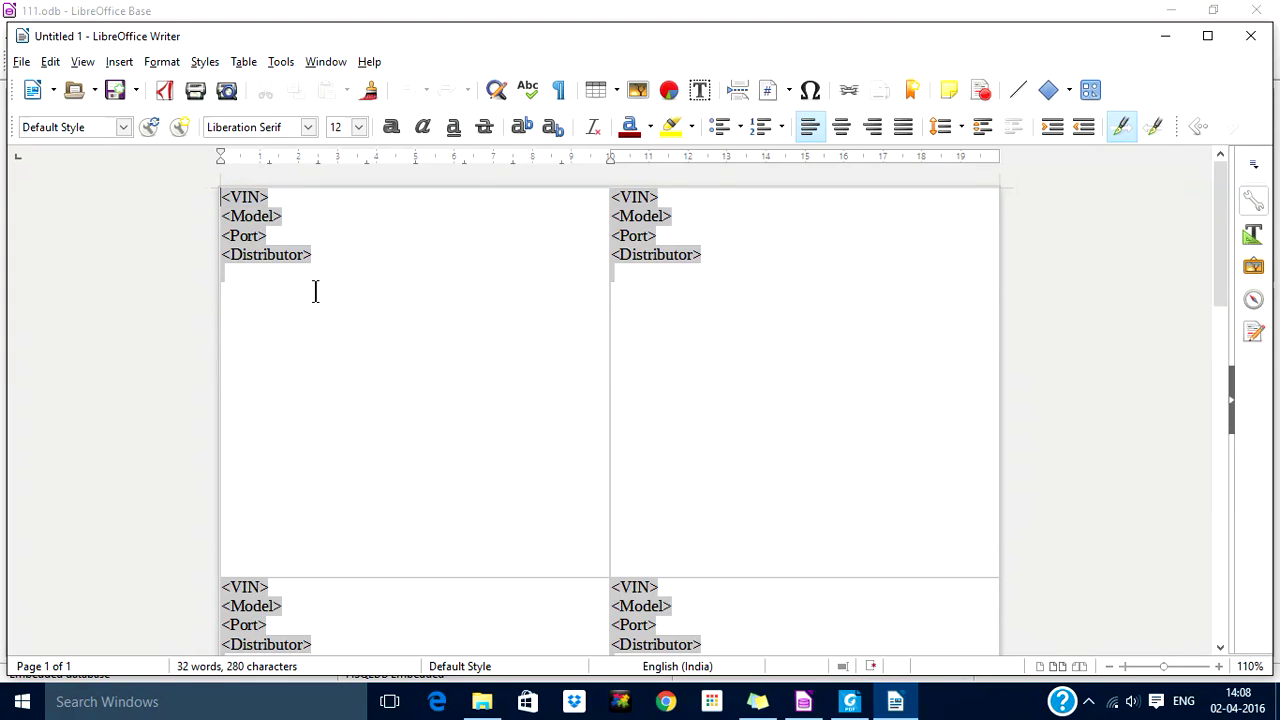
text(VIN)
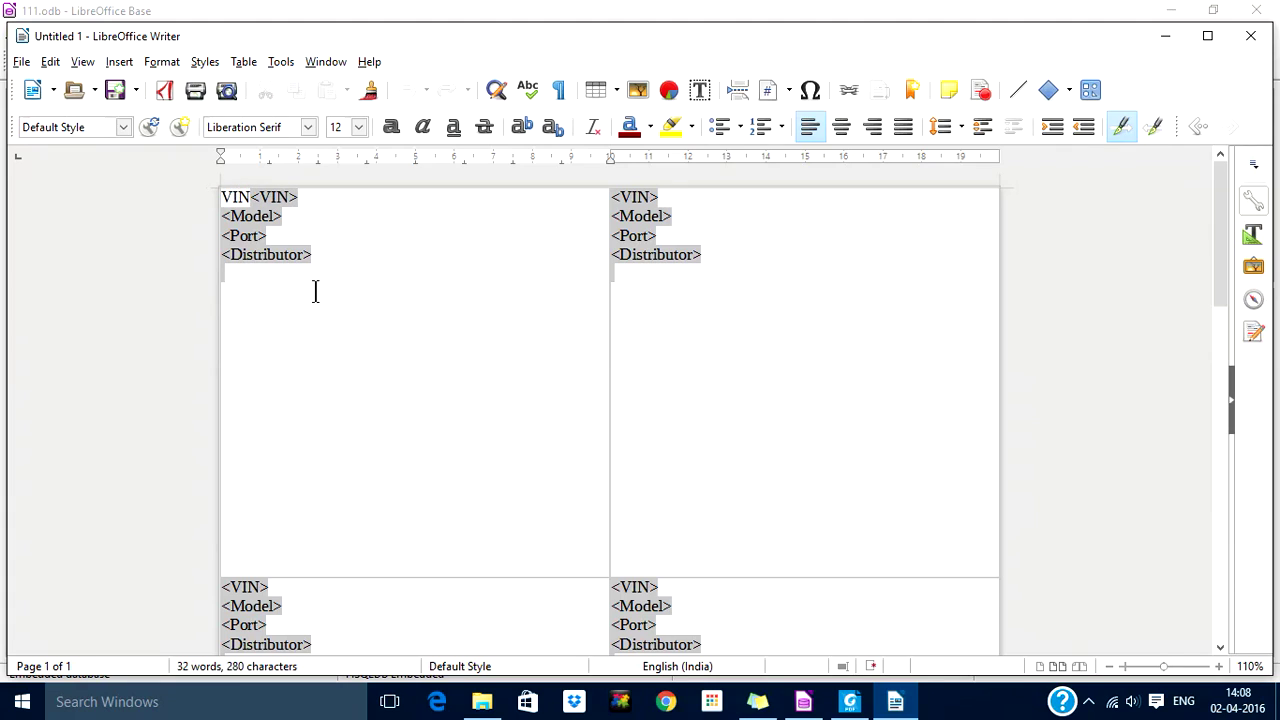
text( :)
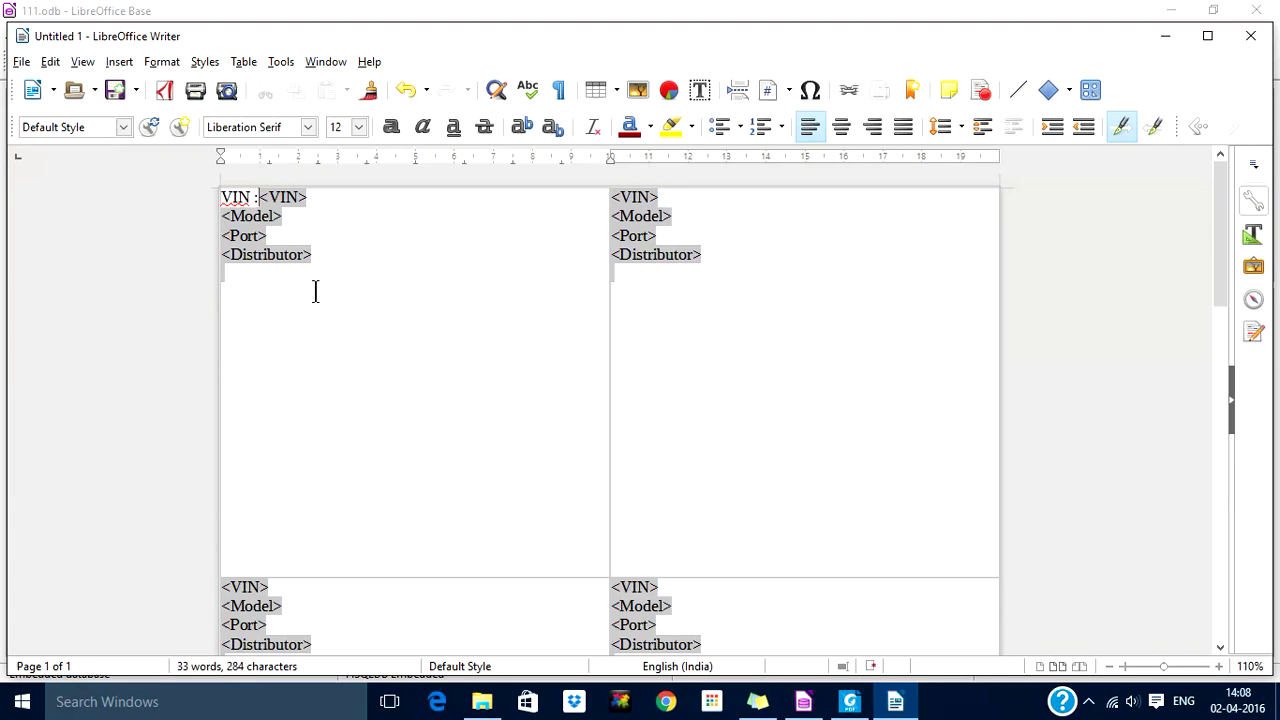
click(224, 216)
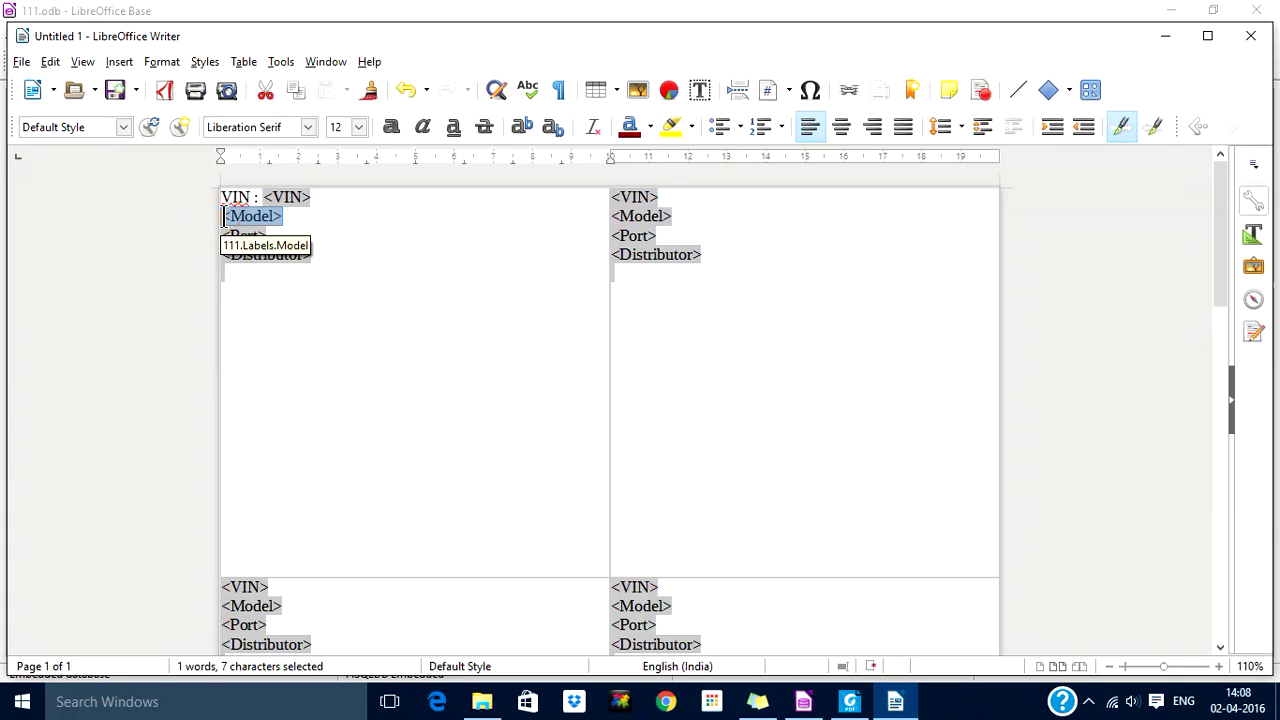
key(Left)
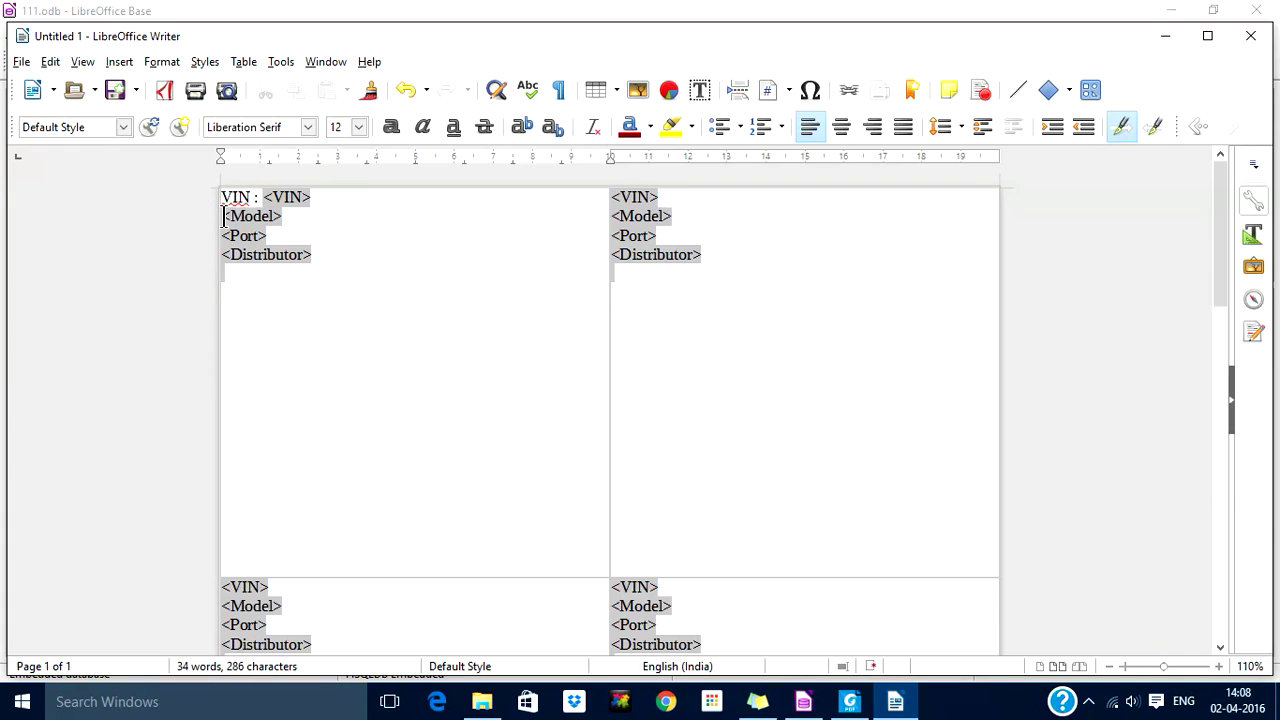
text(Model:)
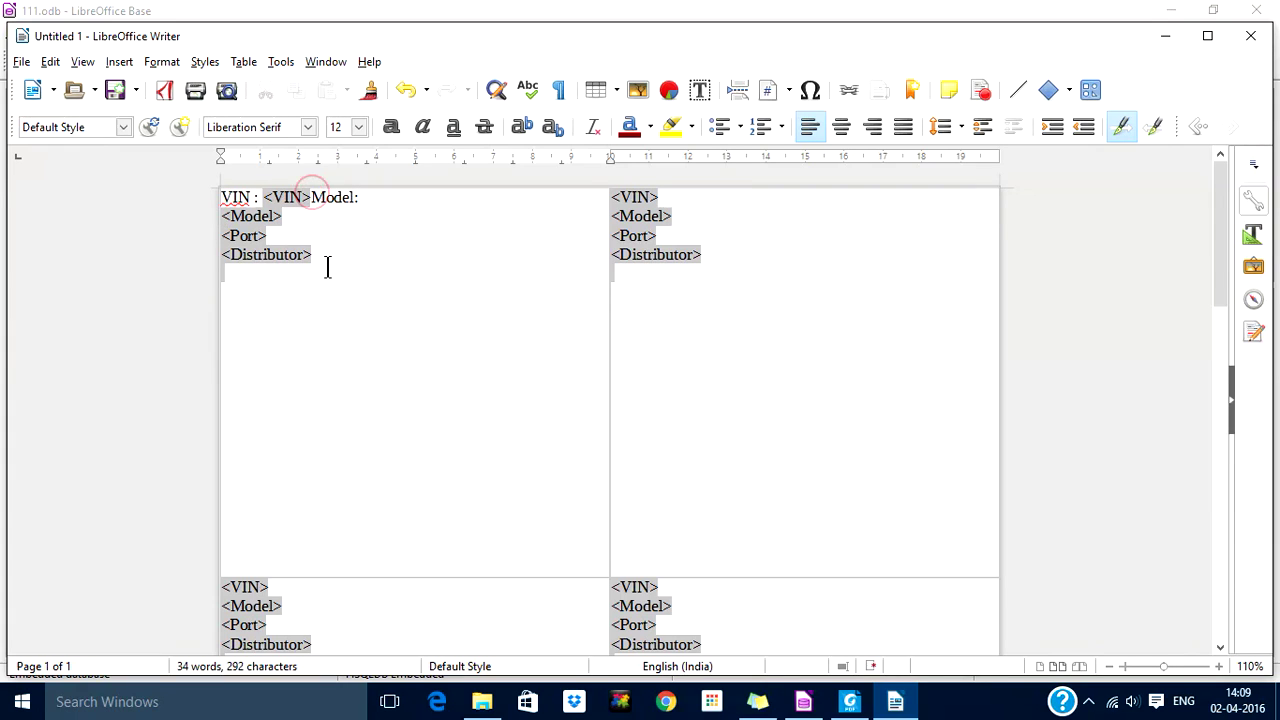
key(Return)
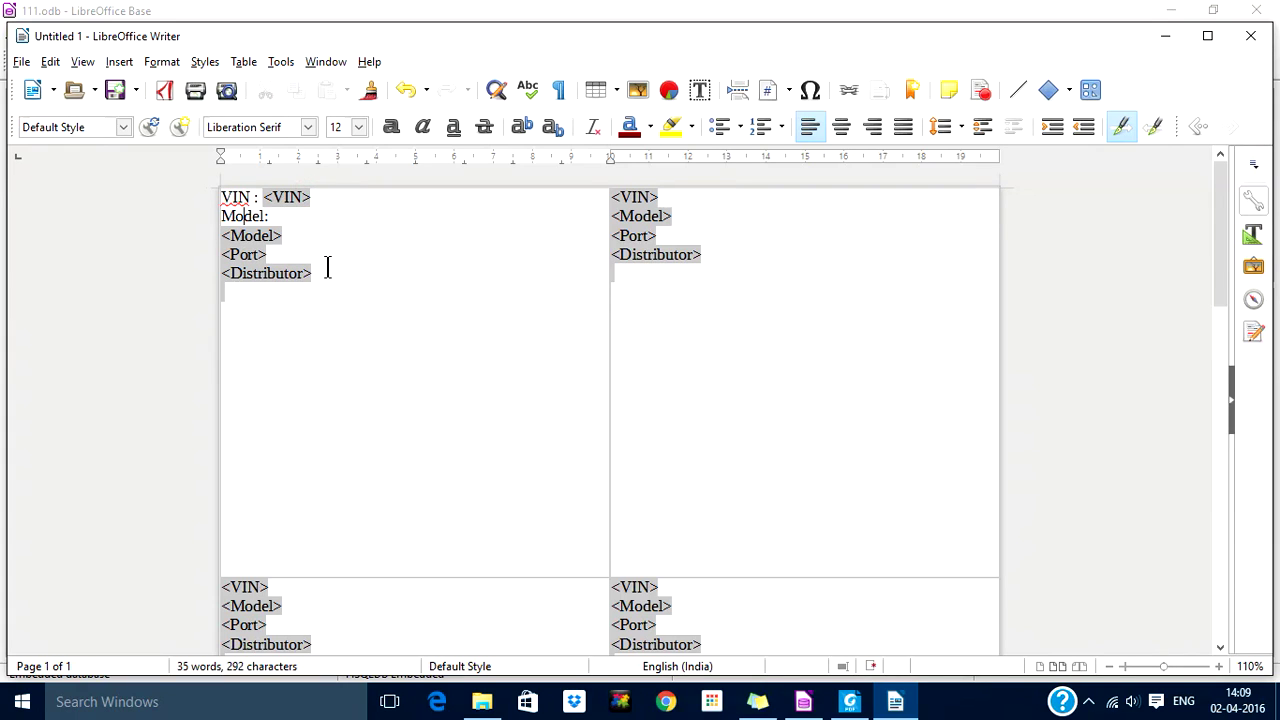
key(End)
key(Delete)
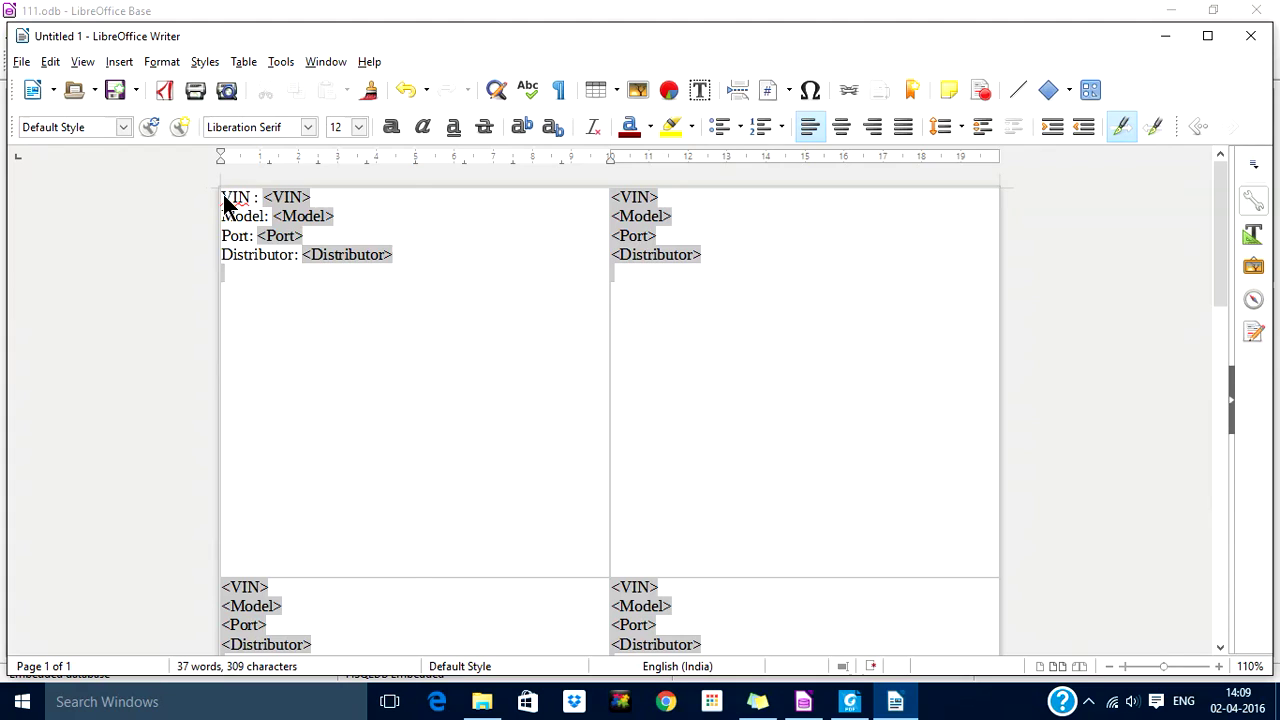
Inspect the label frame's properties without changes and return the caret to the label text.
click(224, 194)
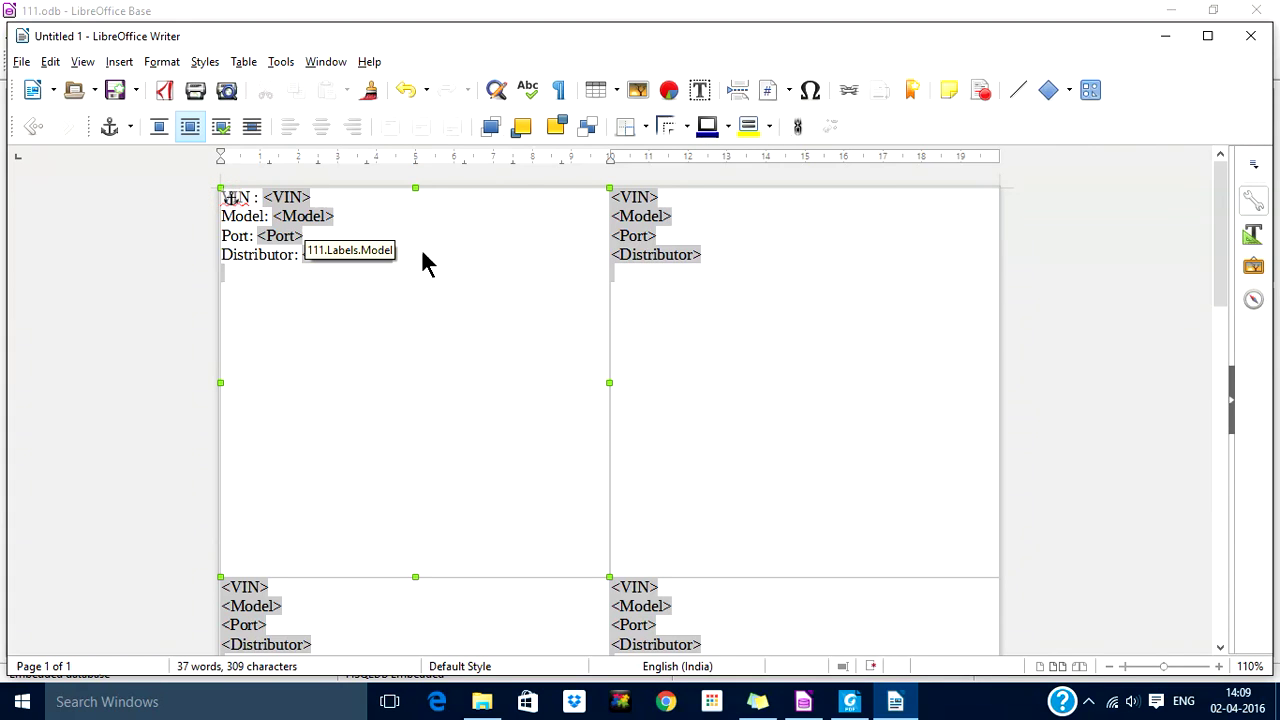
key(Escape)
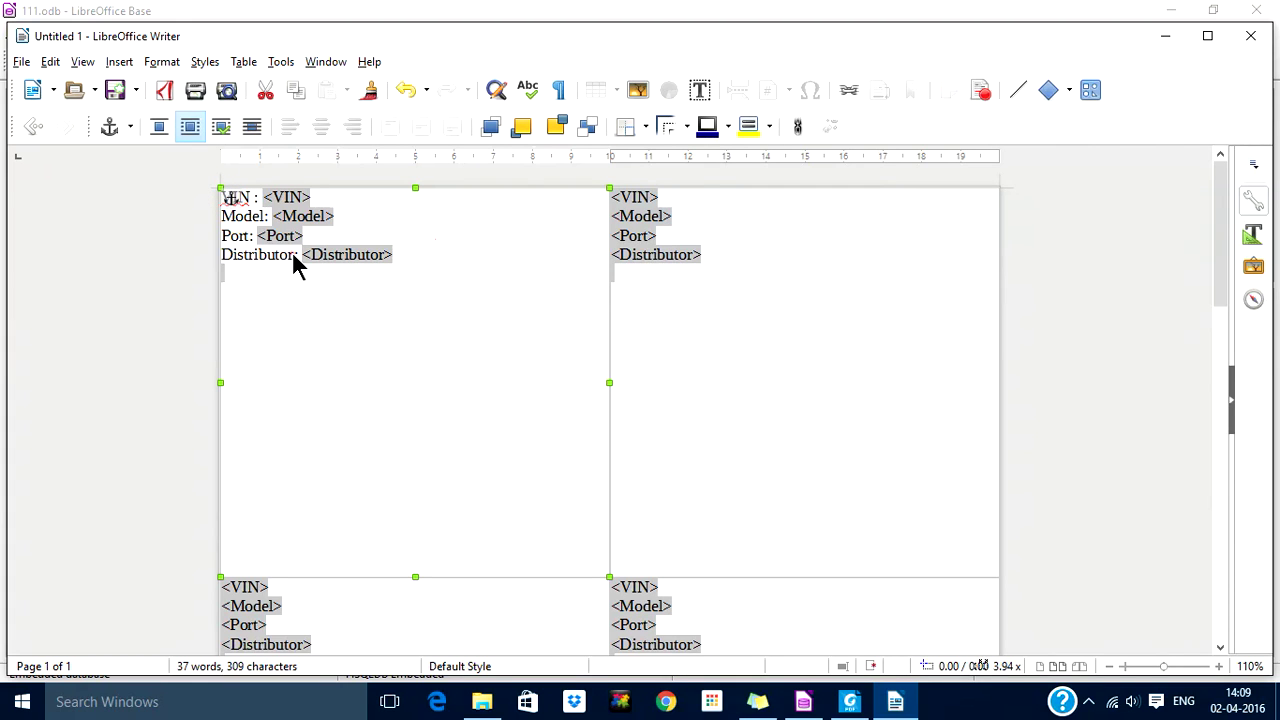
double_click(390, 257)
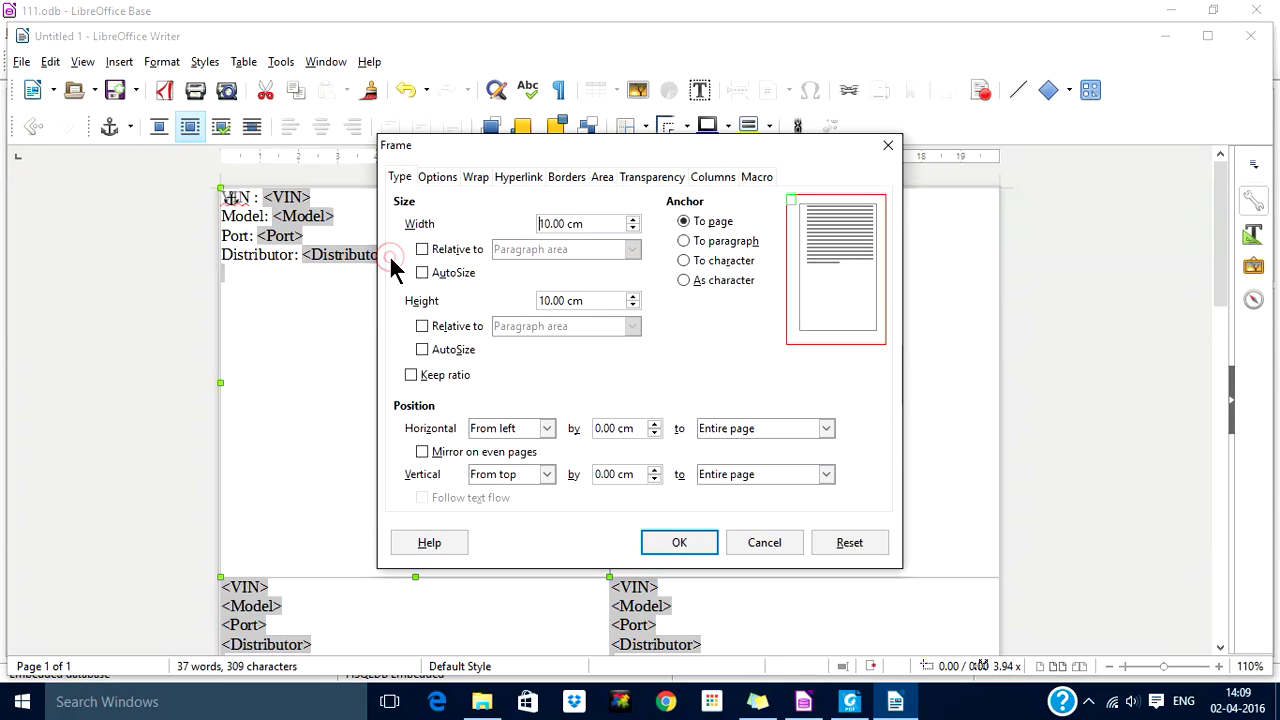
click(766, 541)
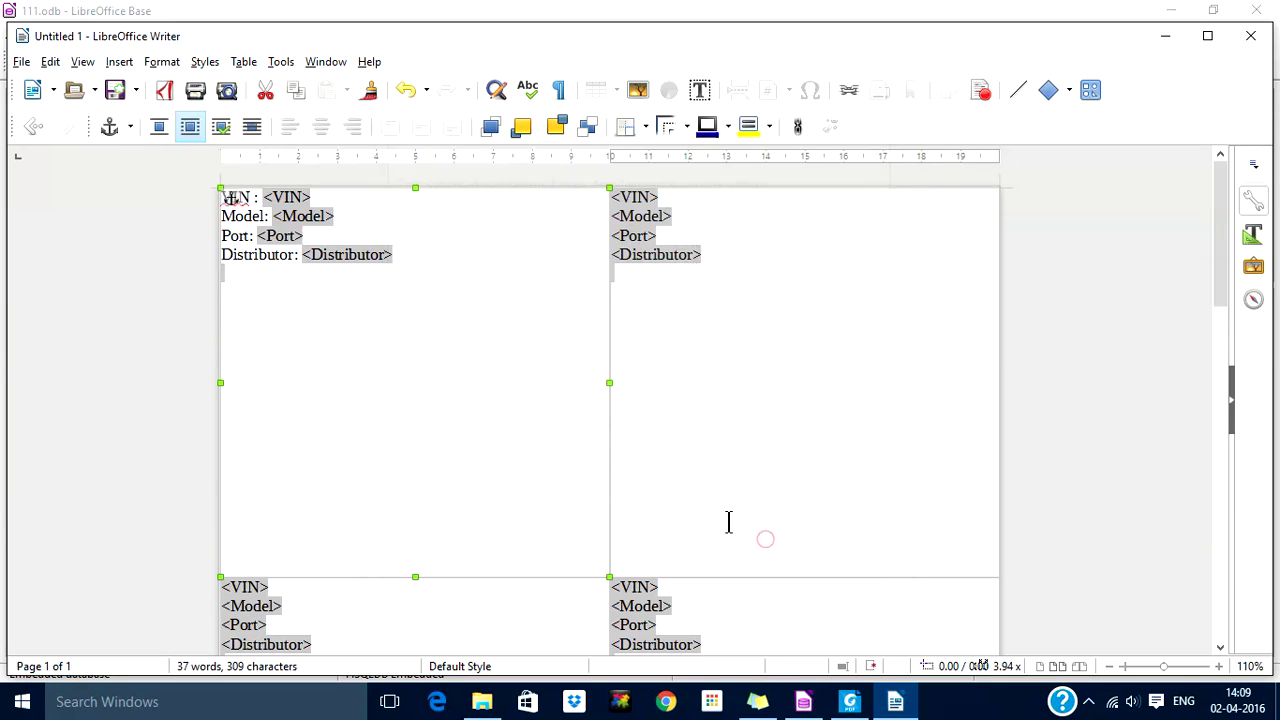
click(291, 331)
click(762, 383)
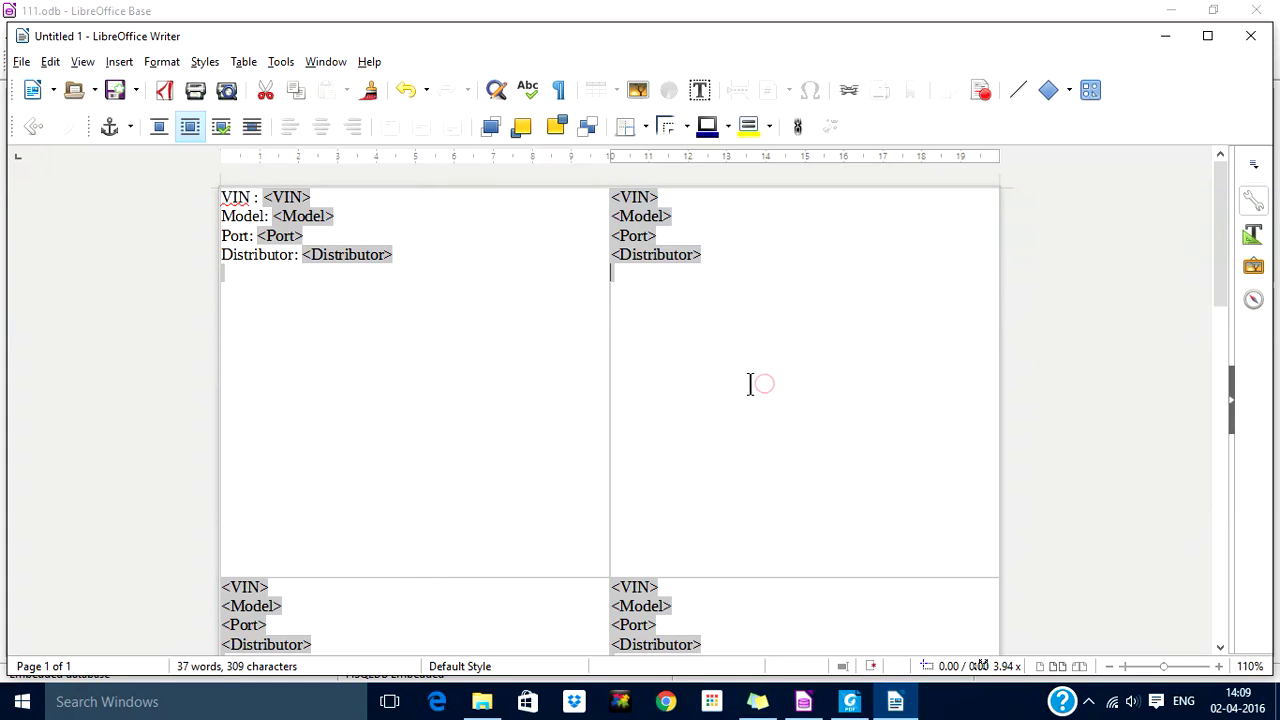
click(423, 257)
Copy the first label's four captioned lines into the top-right label.
drag(423, 257, 224, 205)
drag(222, 197, 222, 197)
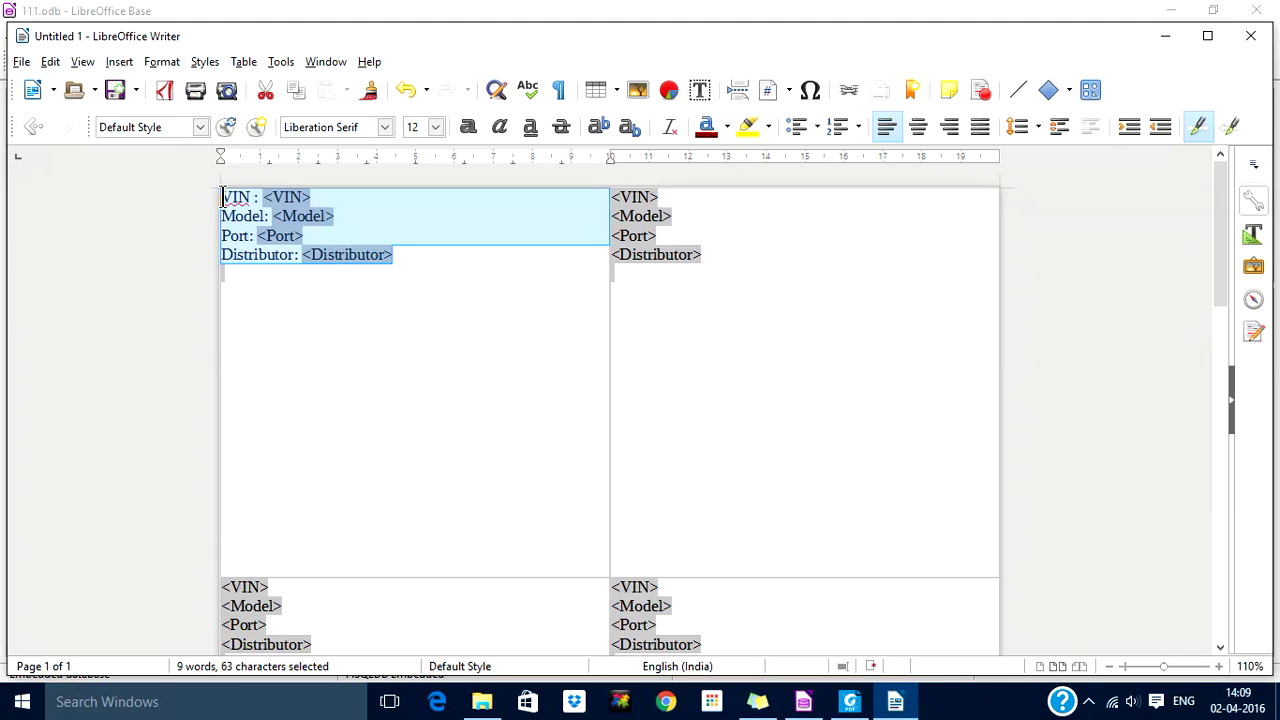
key(ctrl+c)
click(740, 258)
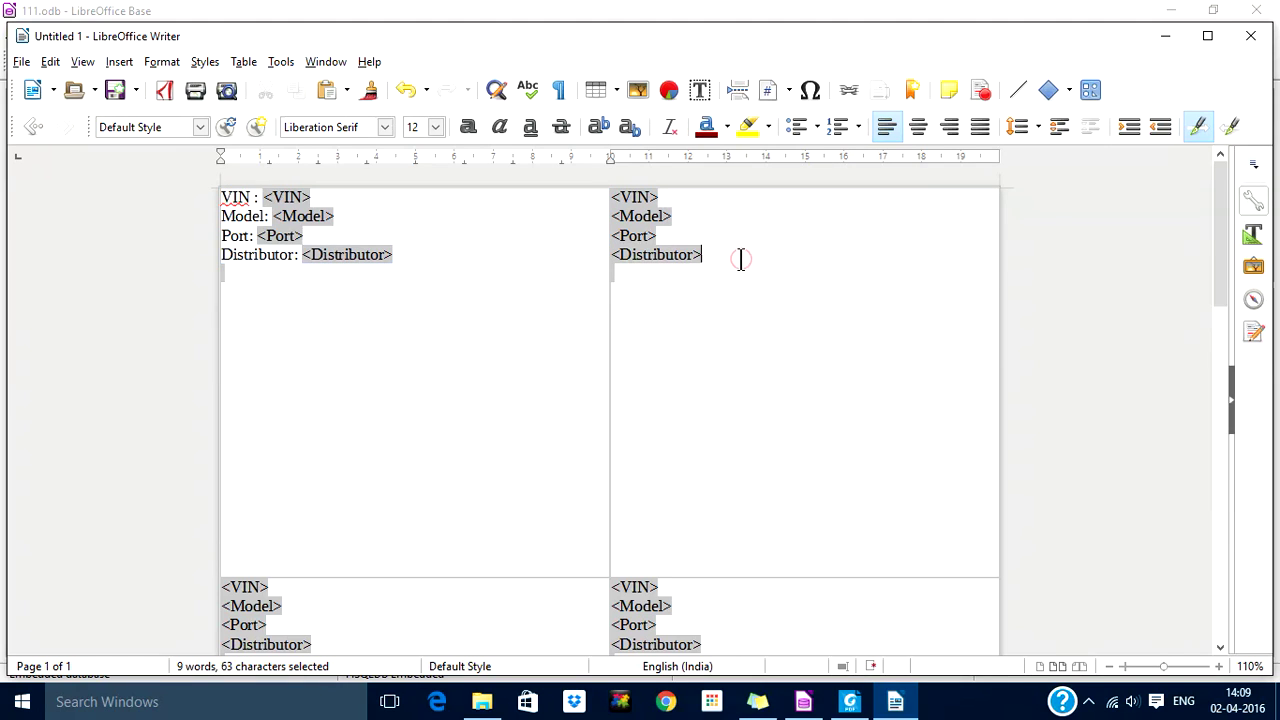
key(shift+ctrl+Home)
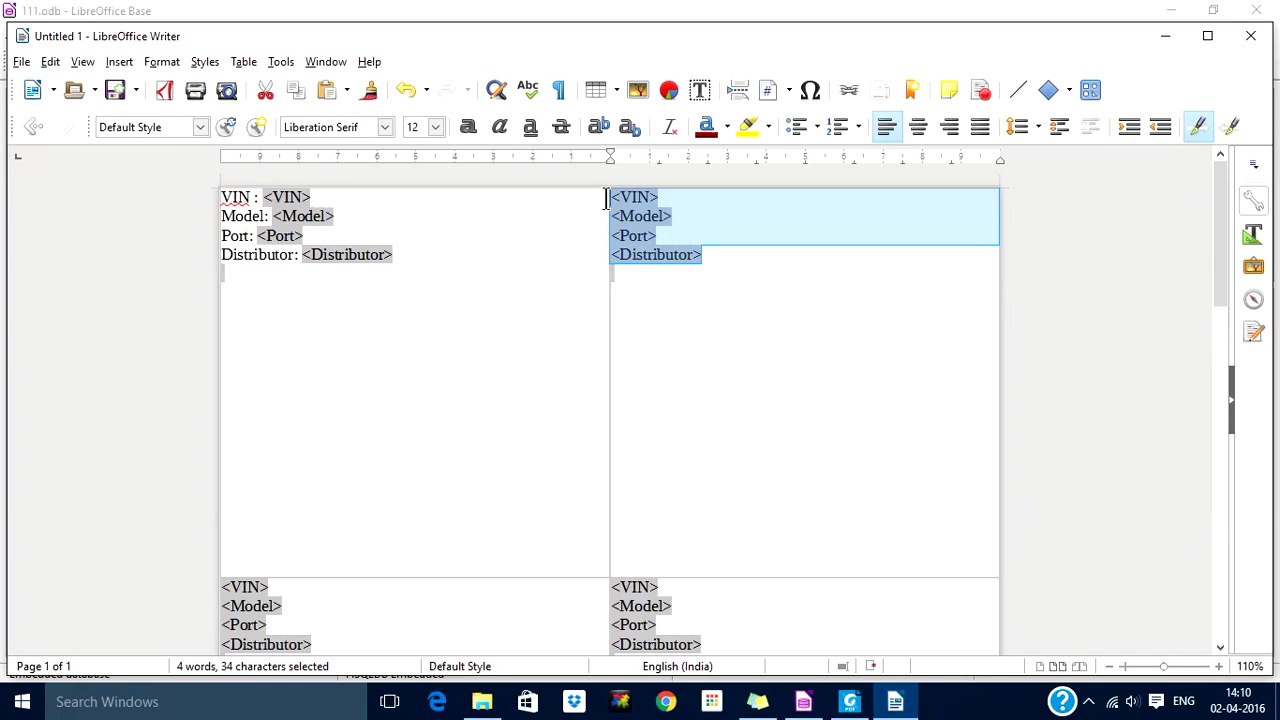
key(ctrl+v)
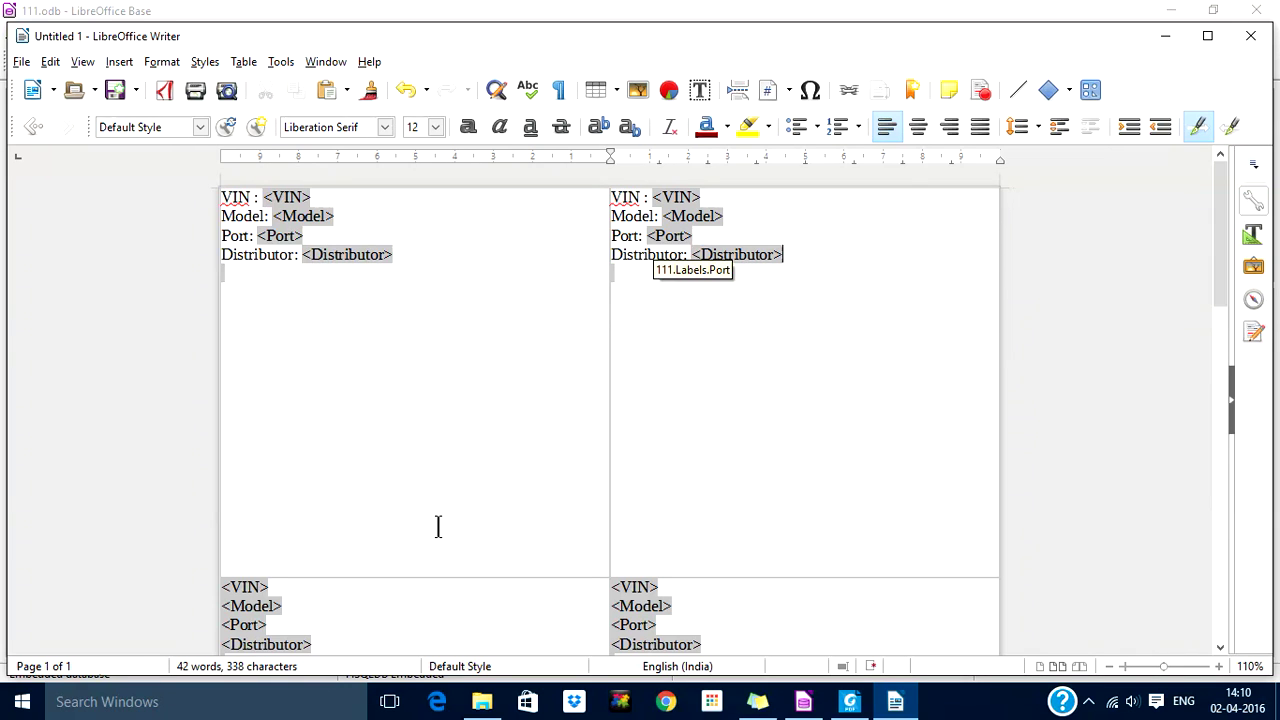
Paste the captioned lines into the lower-left and lower-right labels.
scroll(438, 525, down, 6)
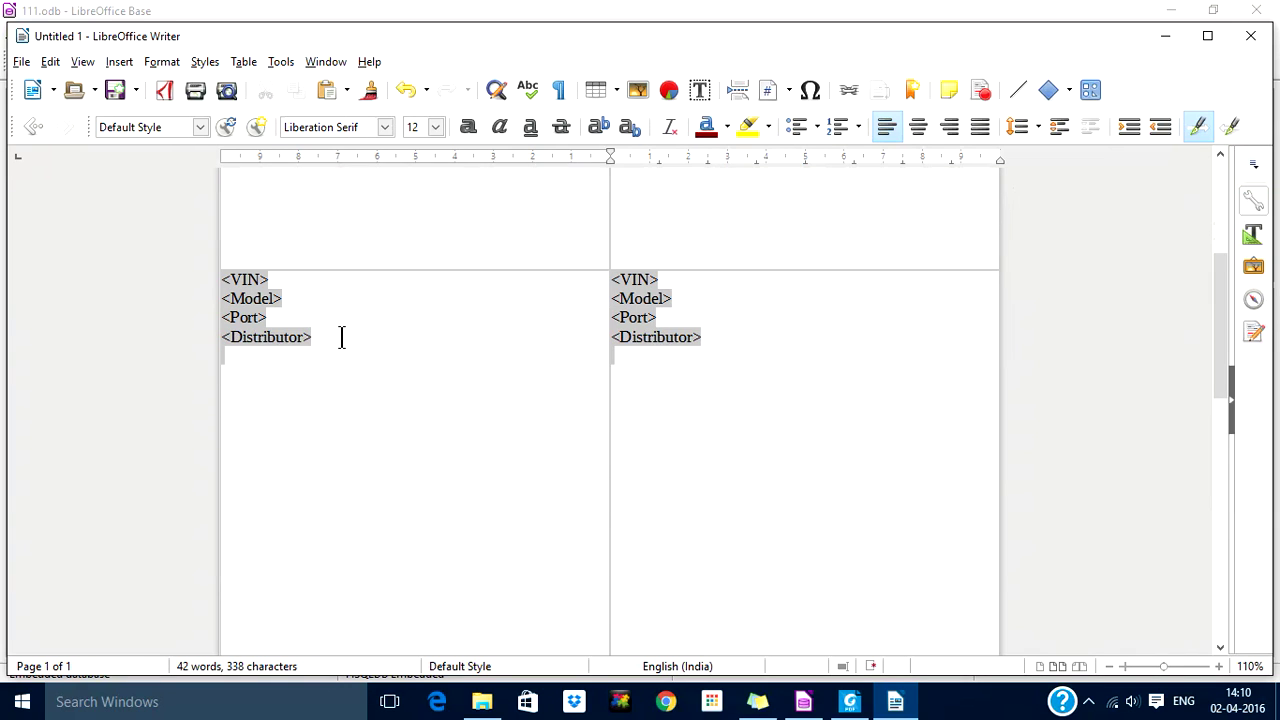
drag(341, 337, 225, 281)
key(ctrl+v)
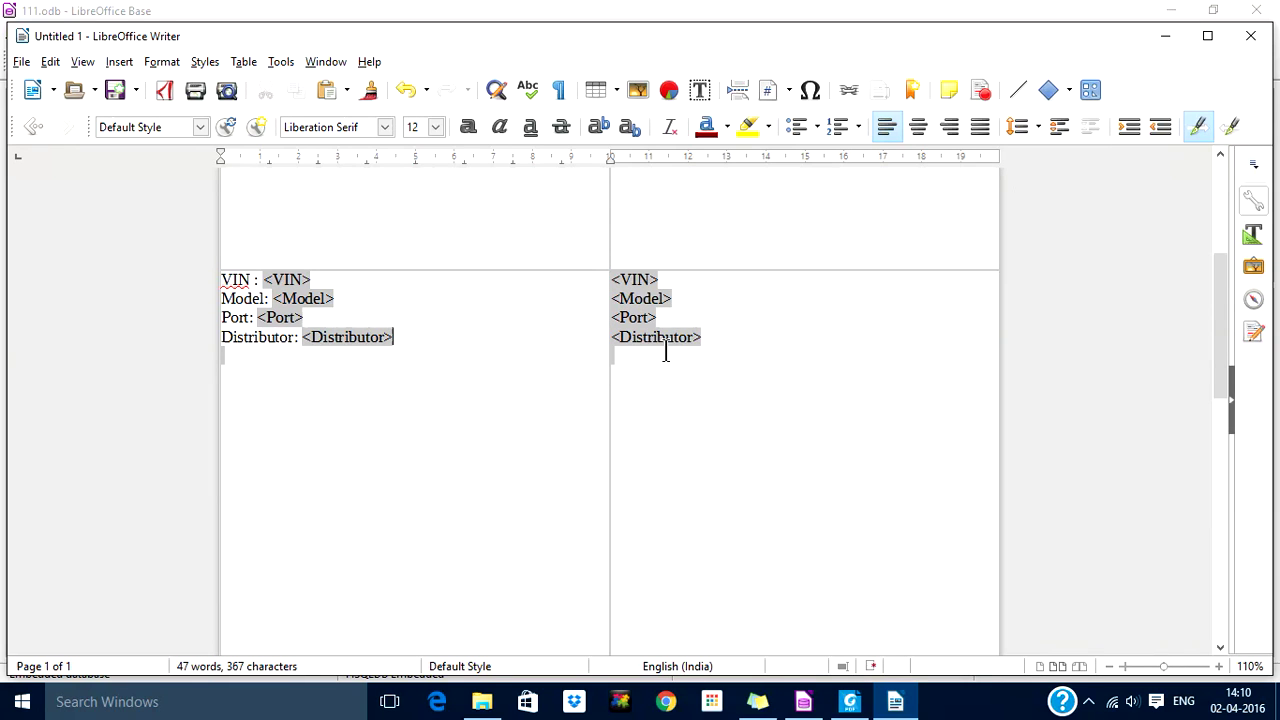
click(725, 342)
key(ctrl+a)
key(ctrl+v)
scroll(535, 410, down, 2)
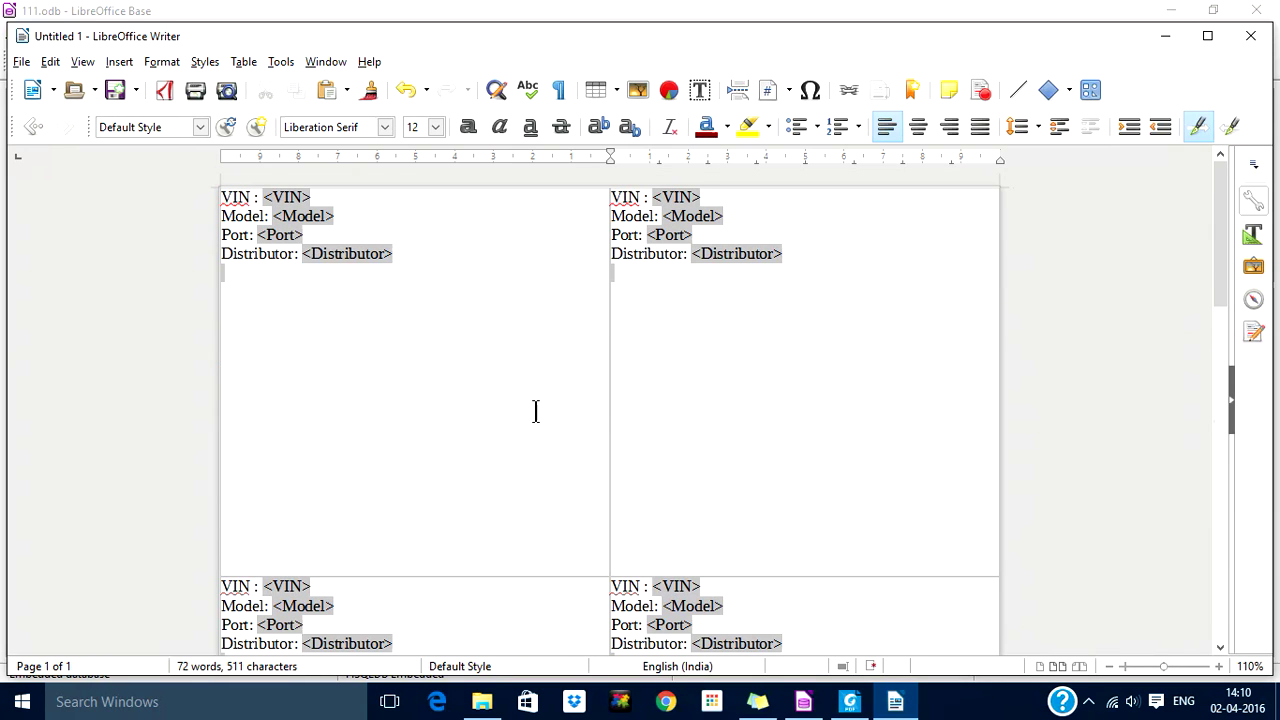
Save the label document as Labels.odt, then scroll through the captioned labels.
click(113, 90)
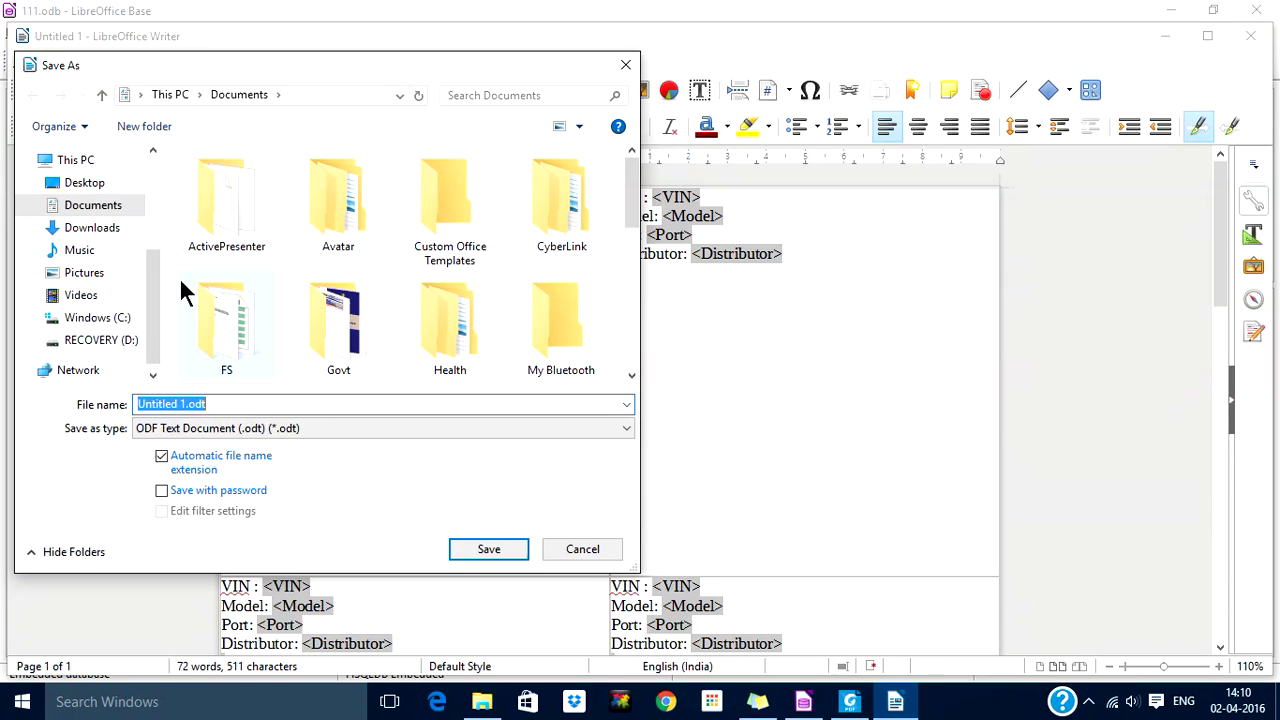
double_click(165, 404)
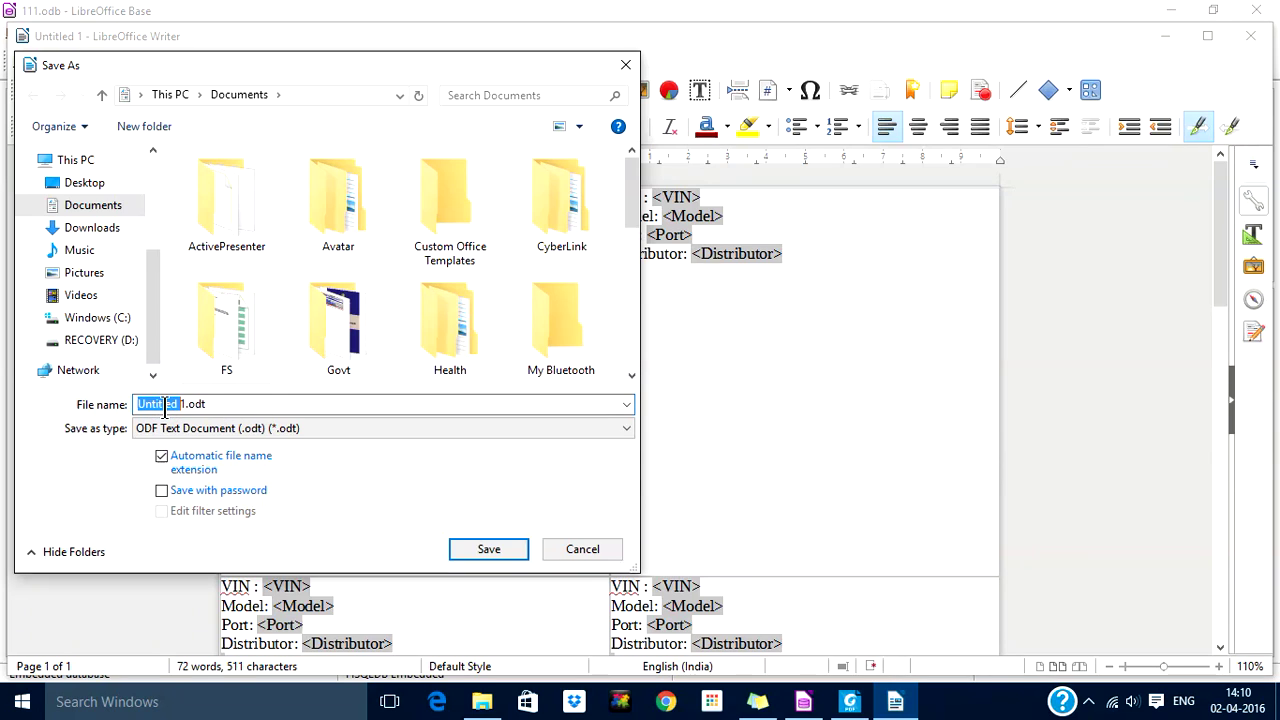
text(L)
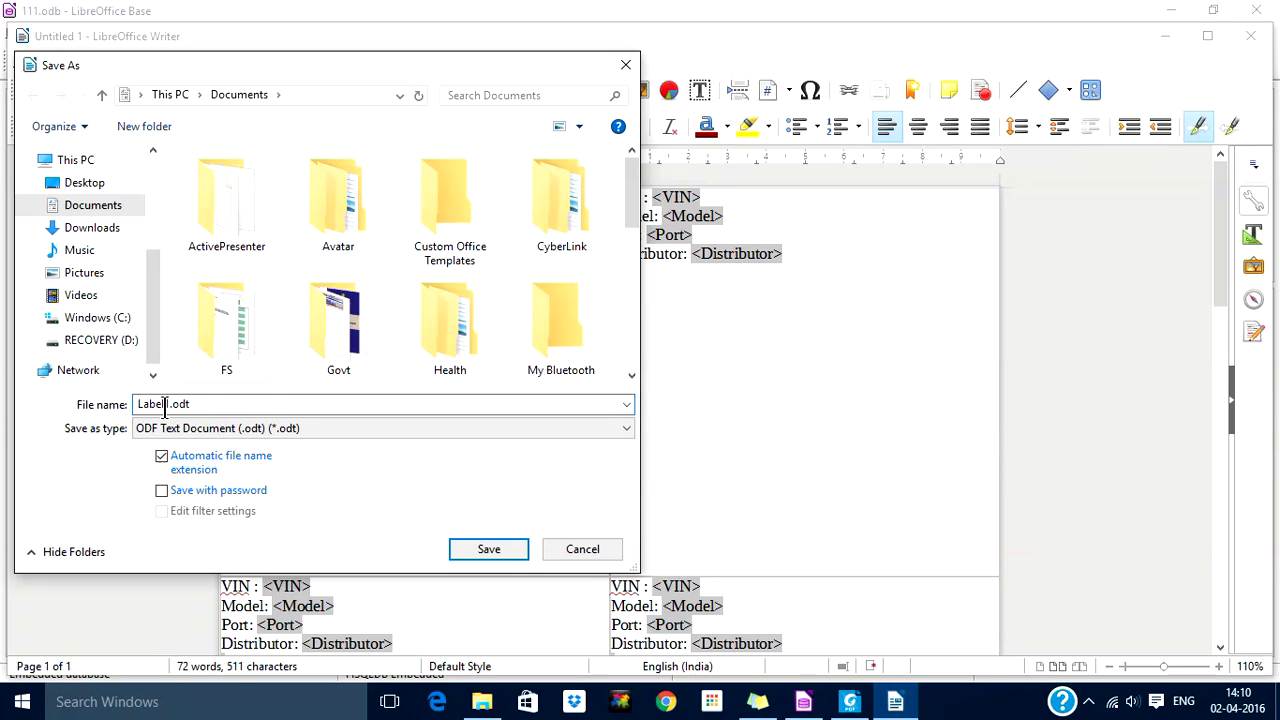
text(abels)
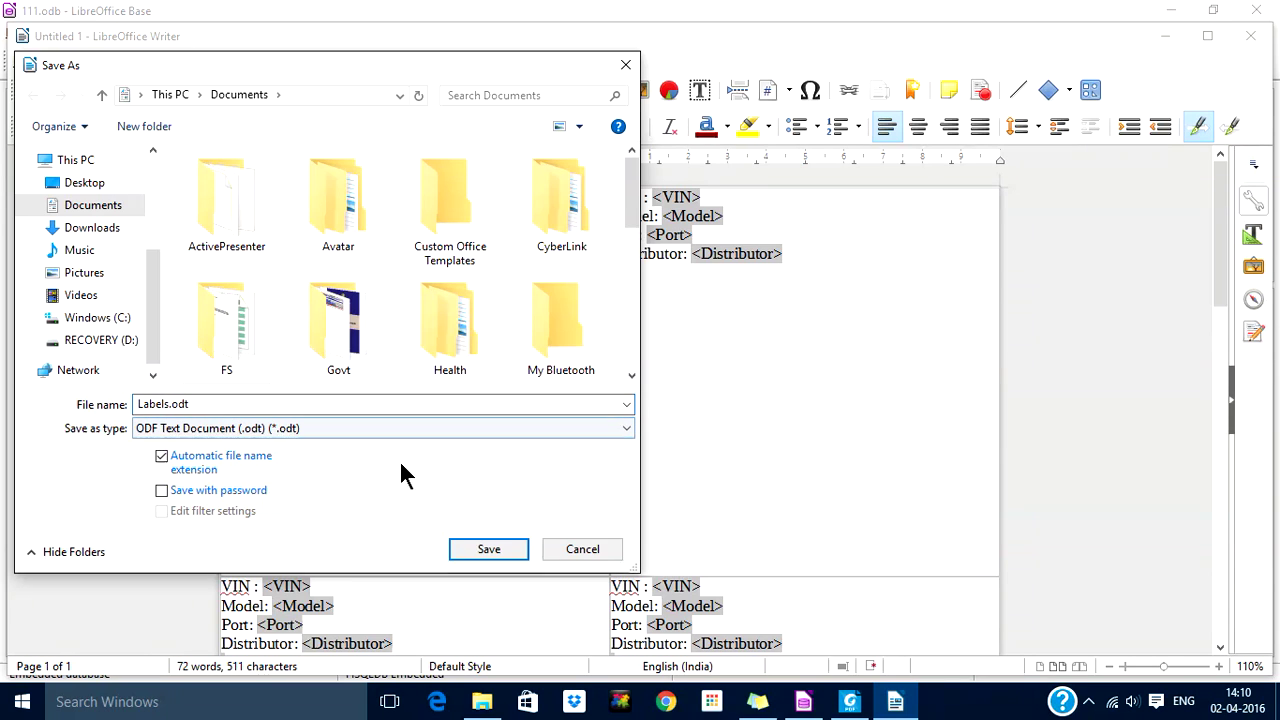
click(489, 553)
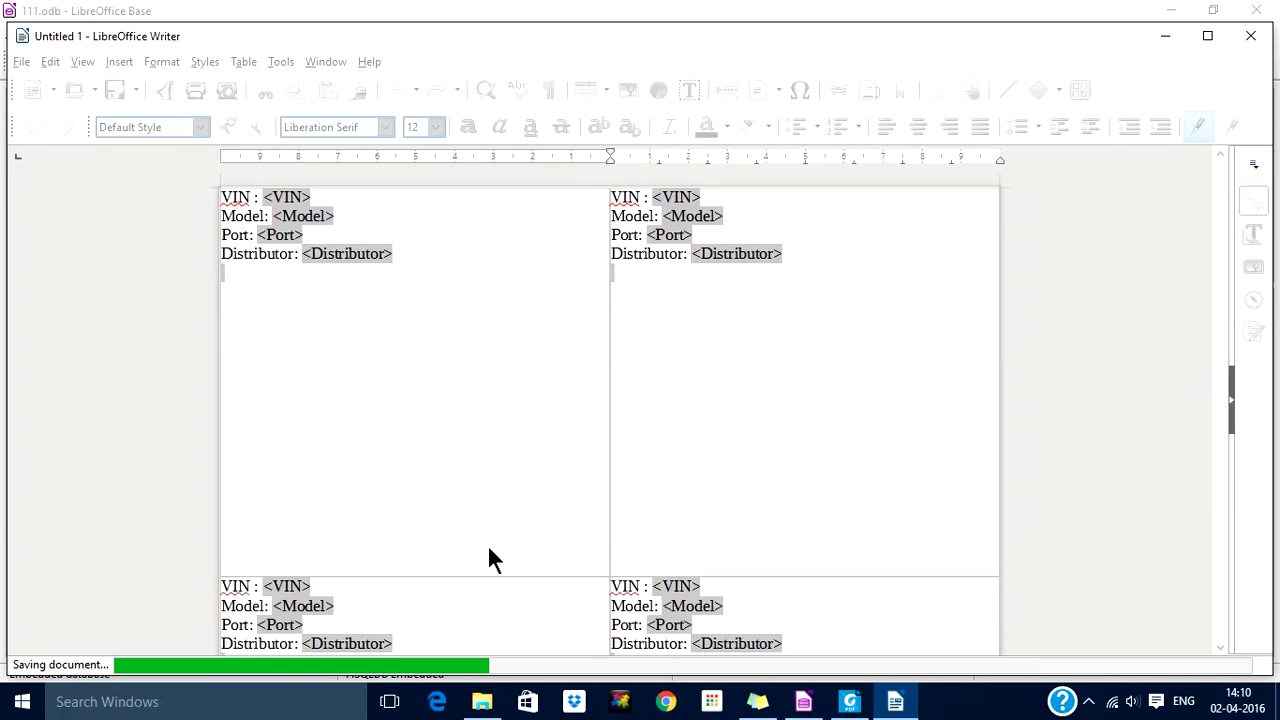
scroll(437, 491, down, 3)
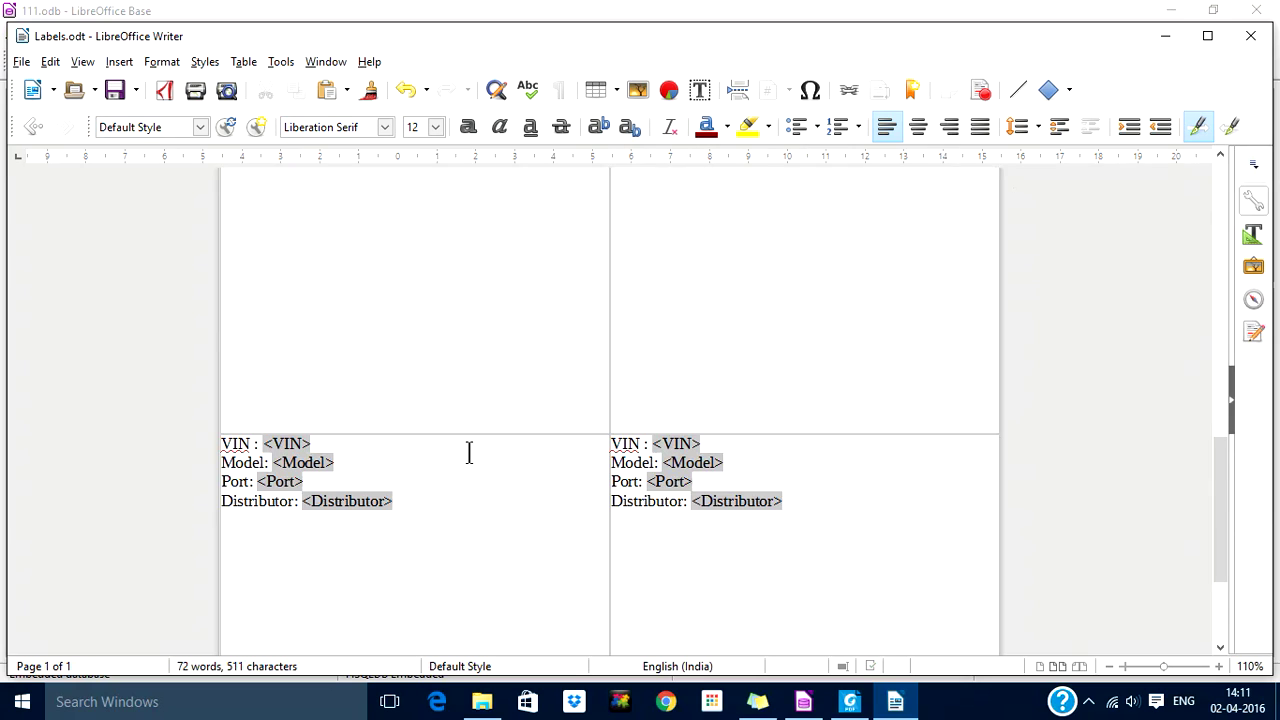
scroll(469, 453, down, 3)
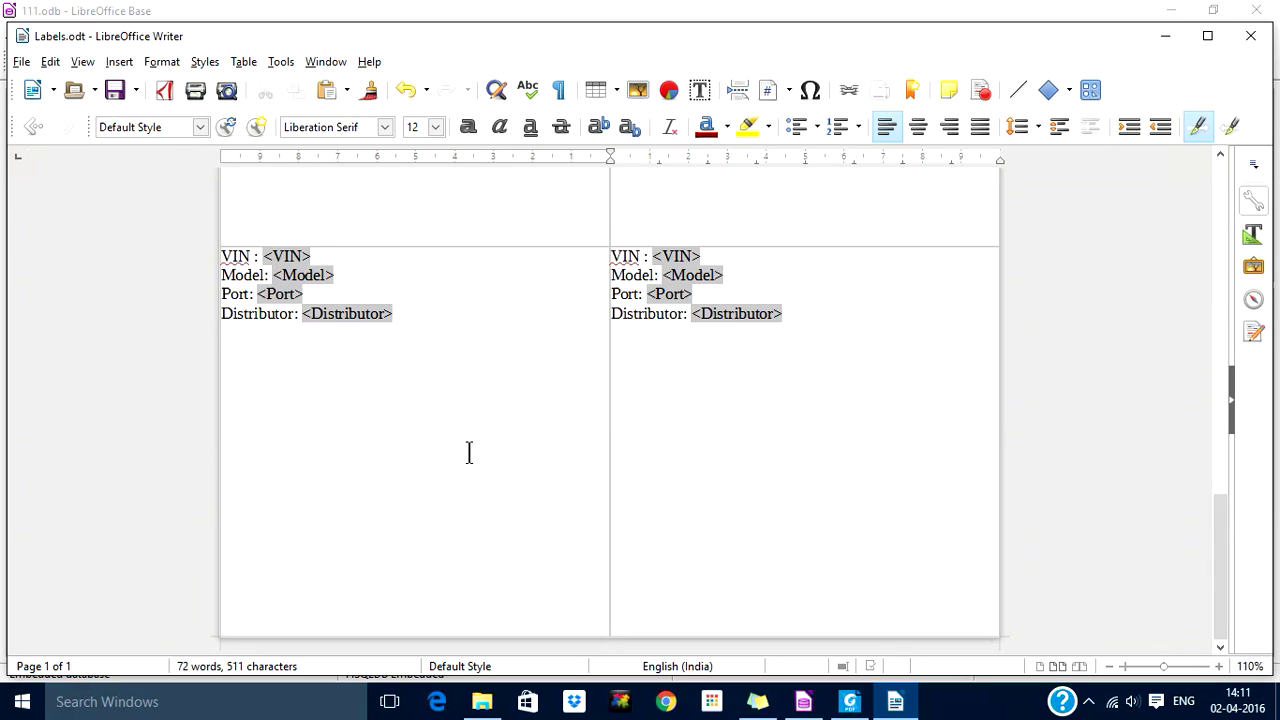
scroll(469, 453, up, 5)
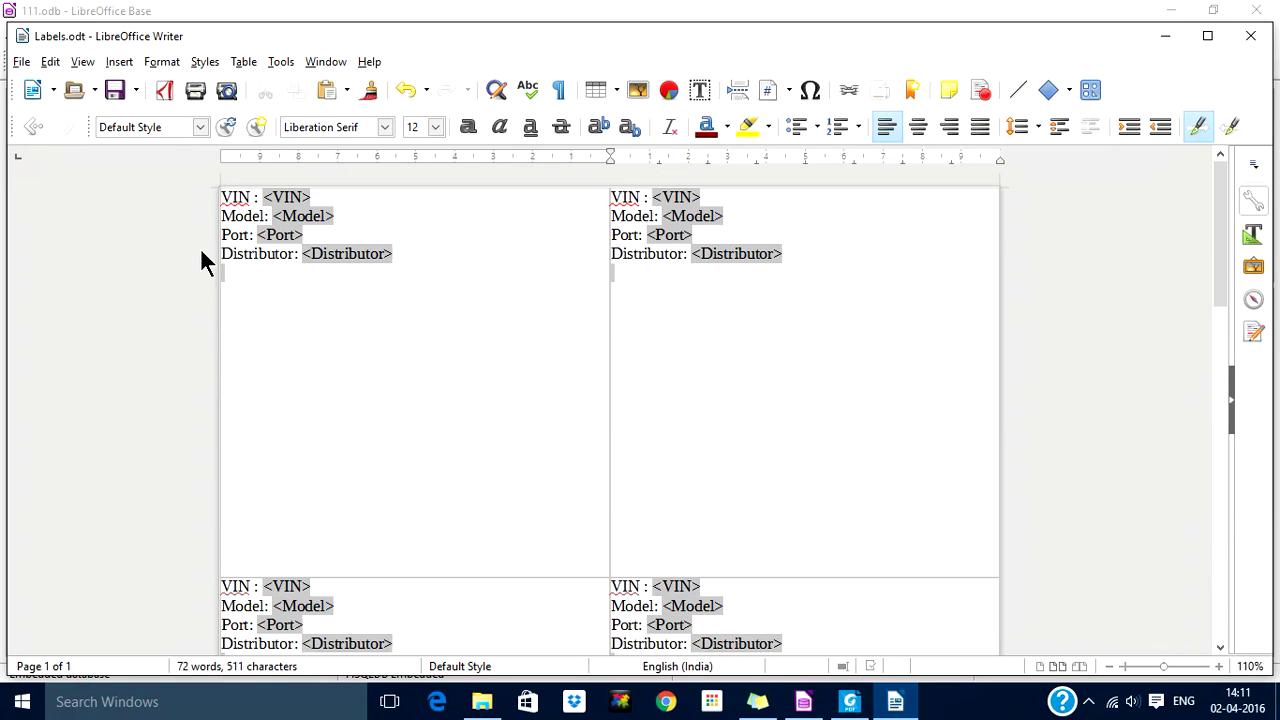
Print the label sheet as a form letter, sending merge output to a file.
click(21, 63)
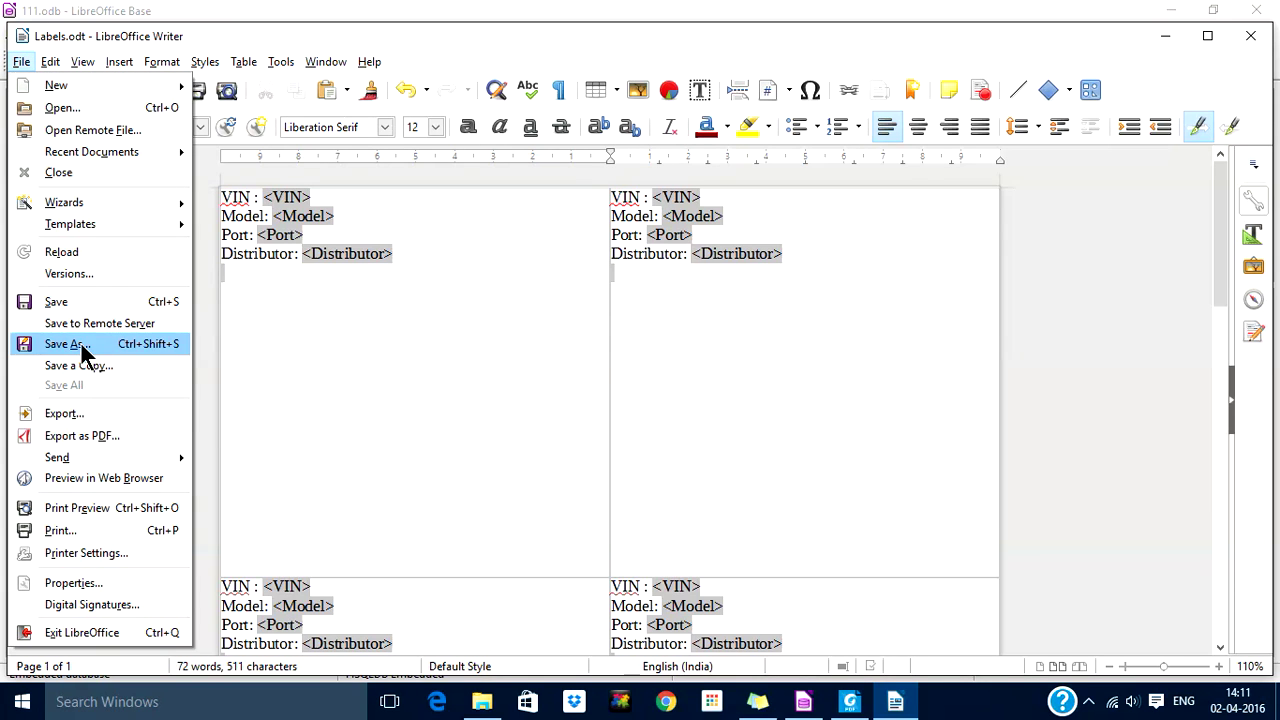
click(60, 532)
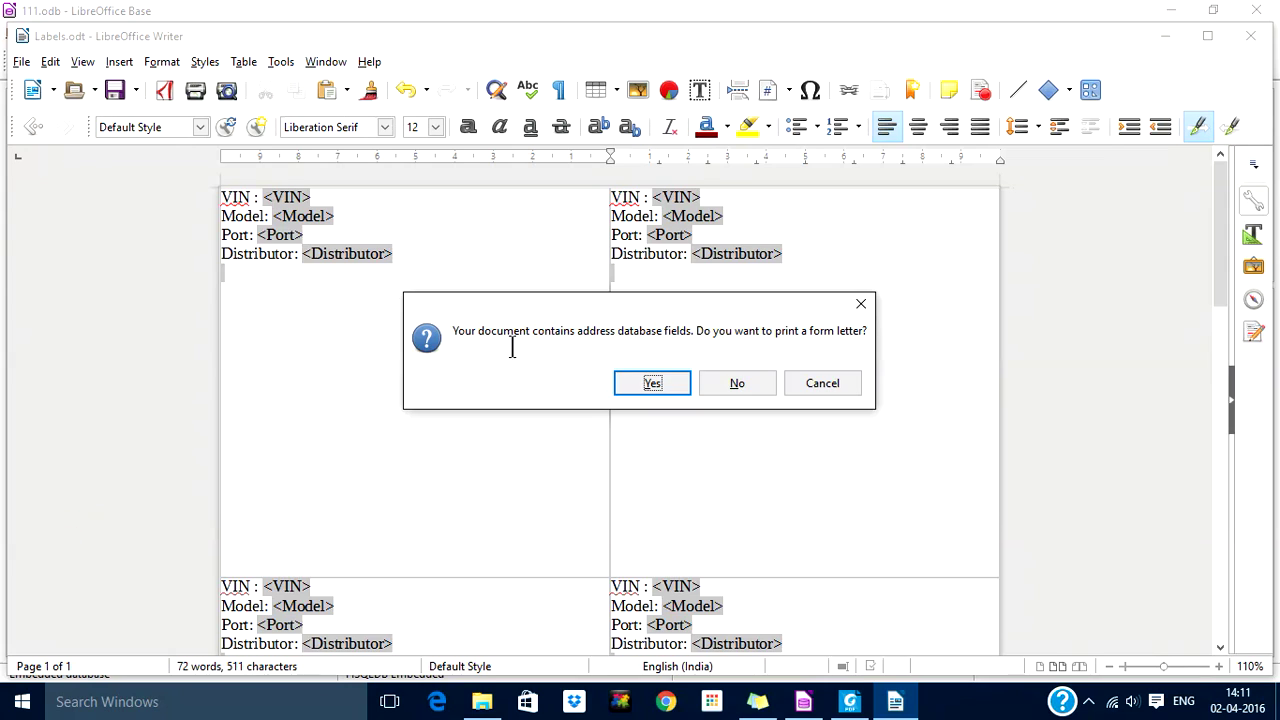
double_click(625, 330)
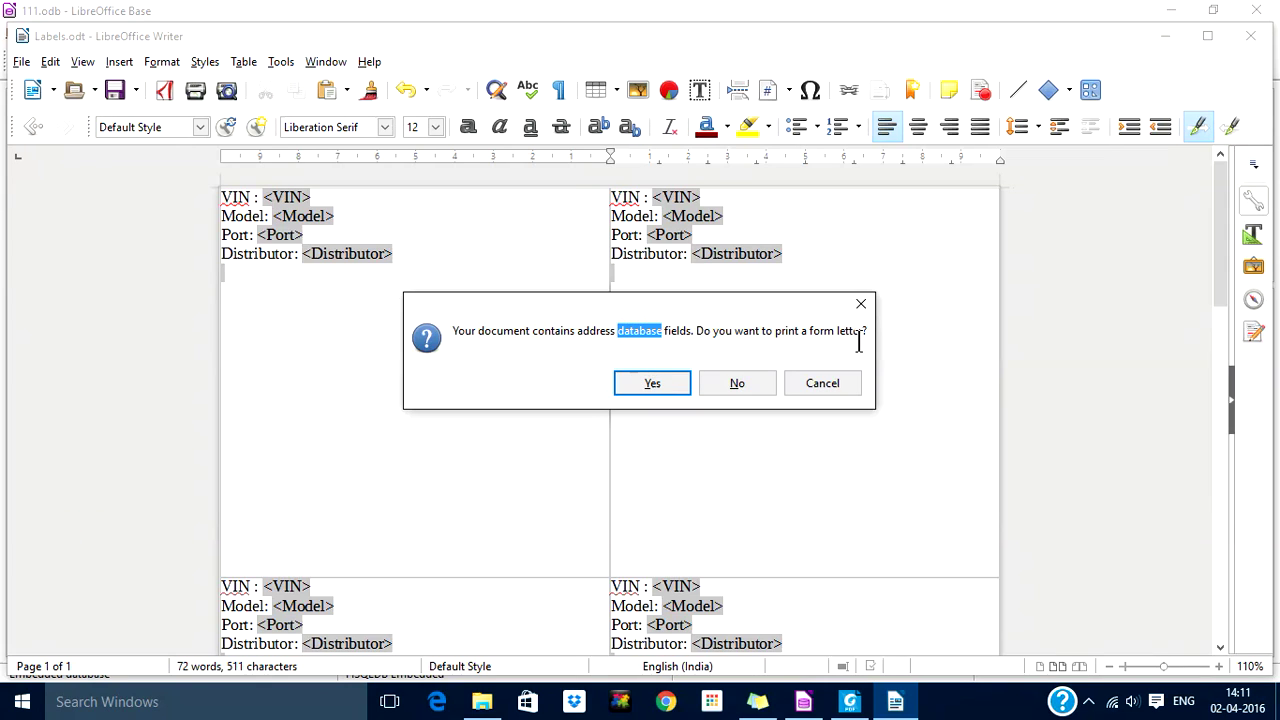
click(651, 383)
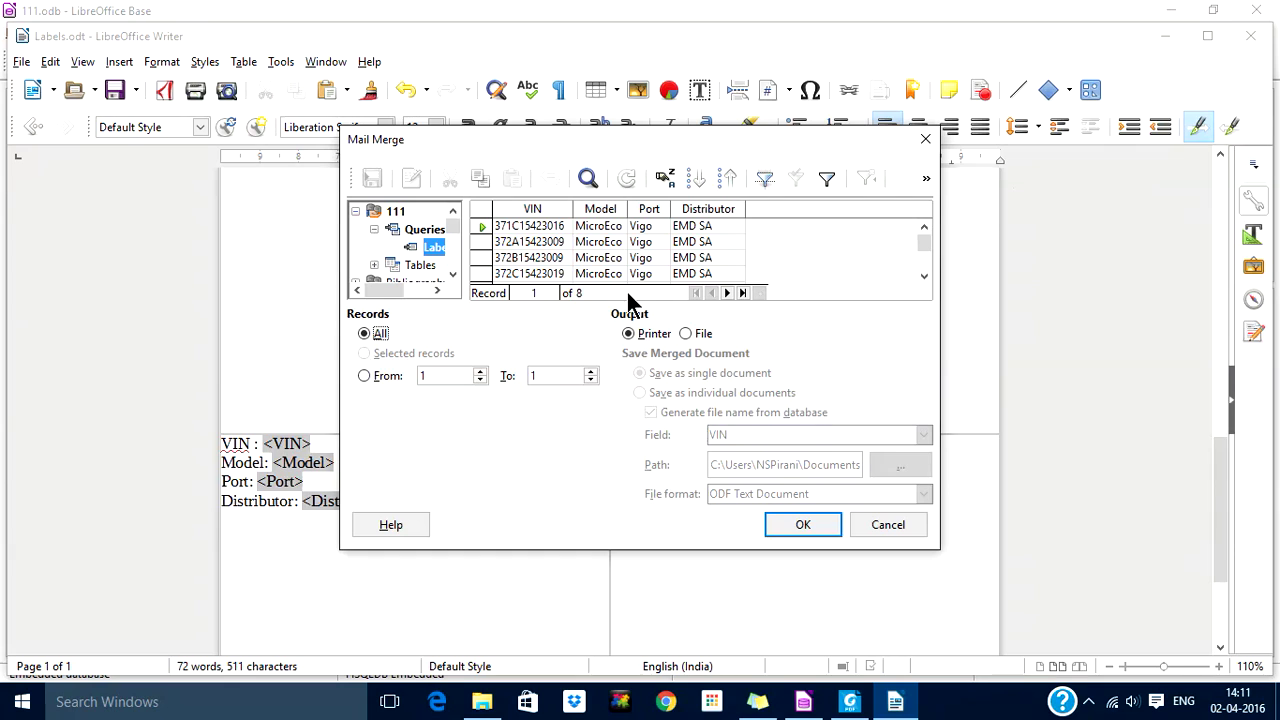
click(686, 334)
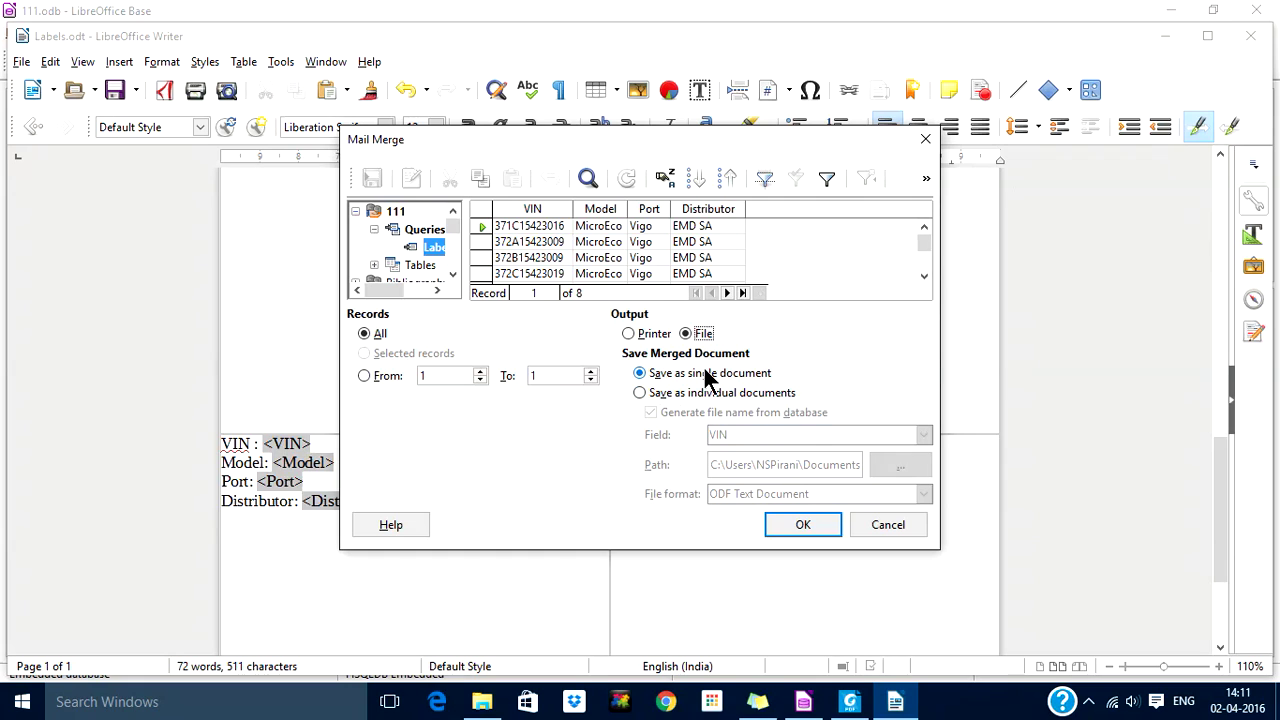
Run the merge, save the result as Labels in PDF format, and bring up File Explorer.
click(803, 524)
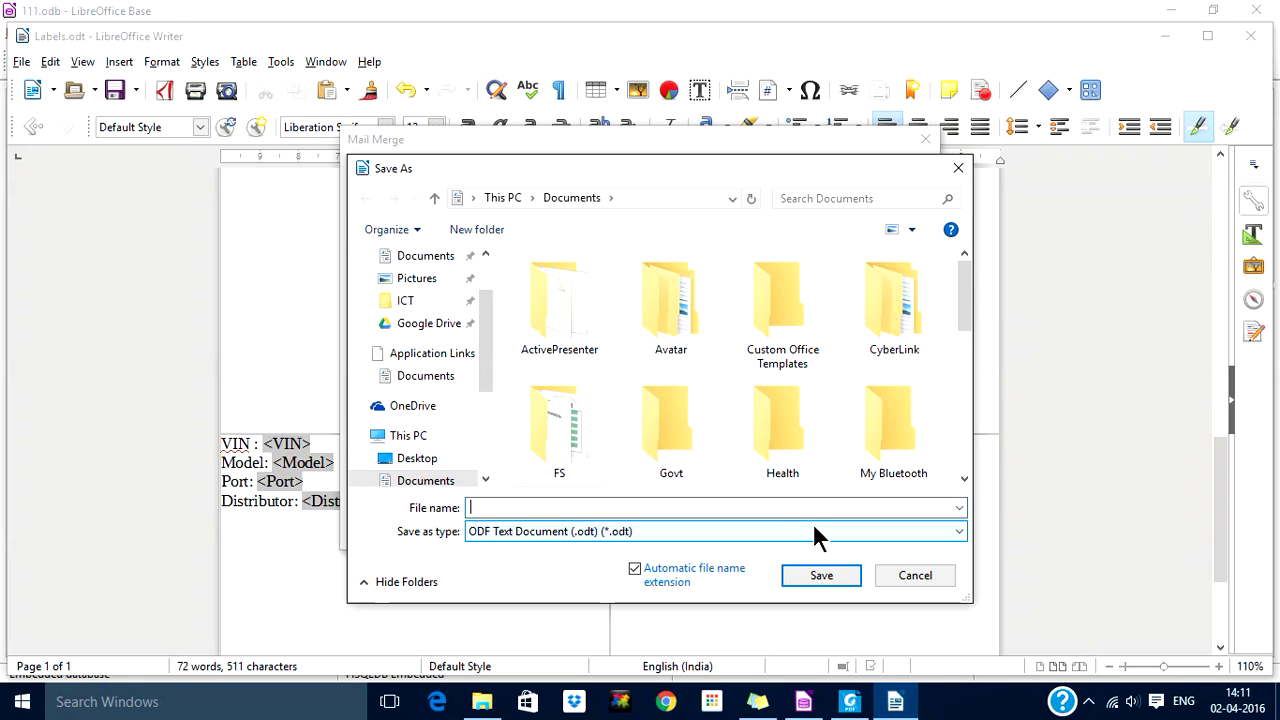
click(562, 508)
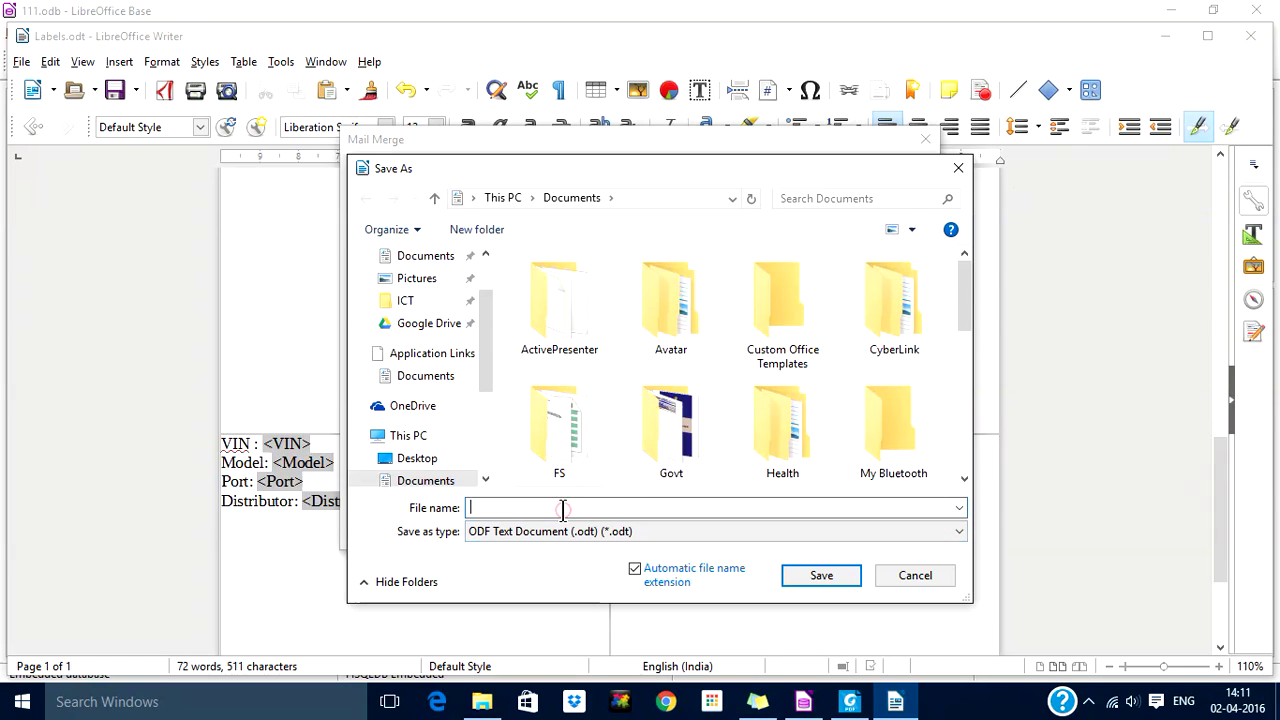
text(Labels)
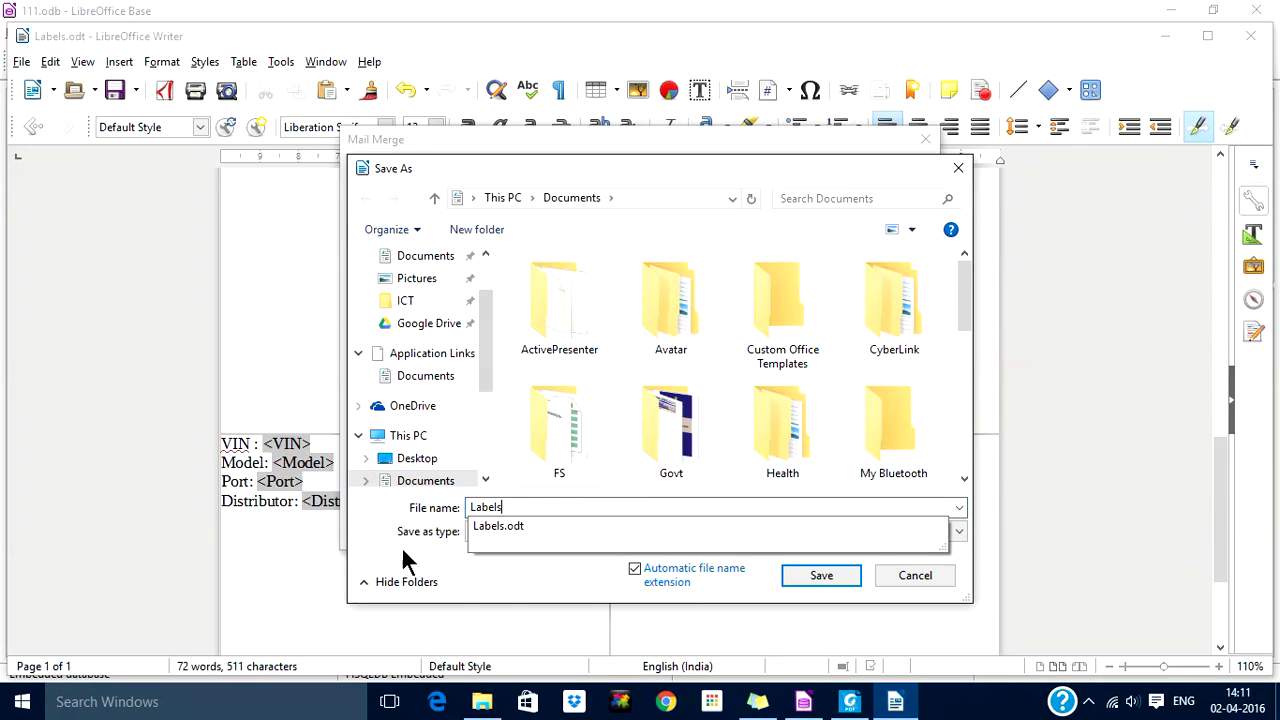
click(506, 579)
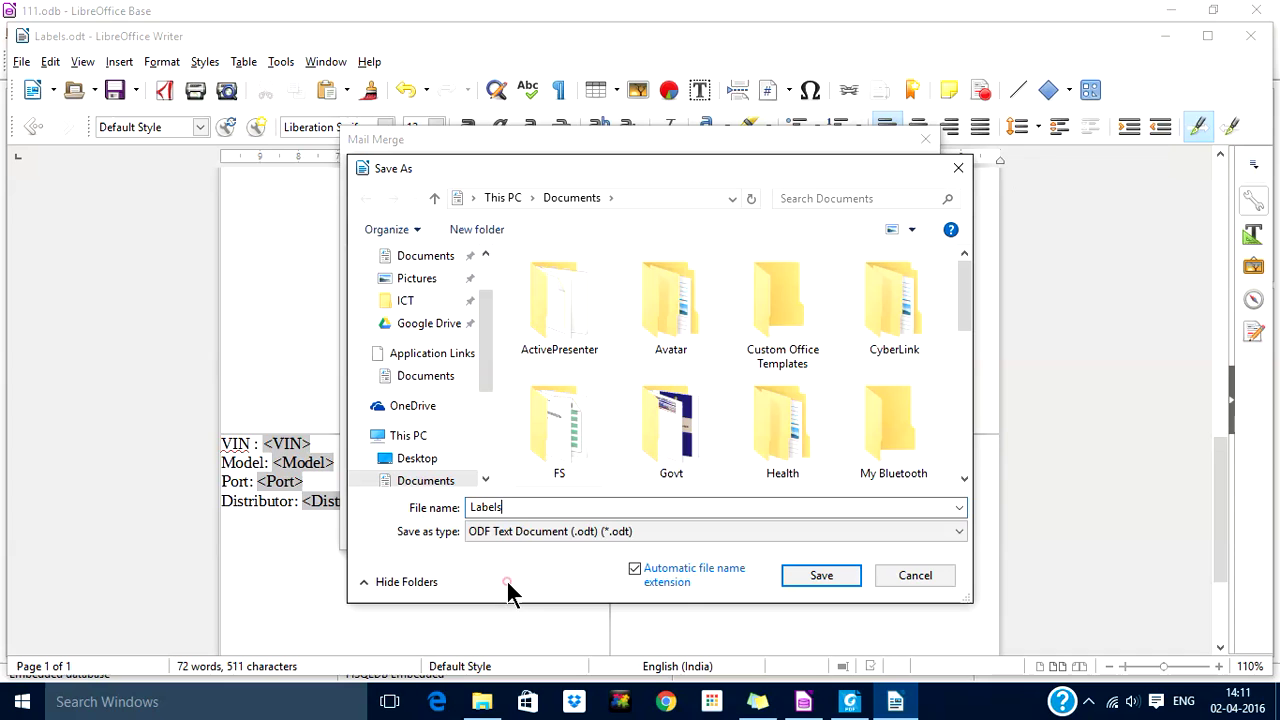
click(694, 534)
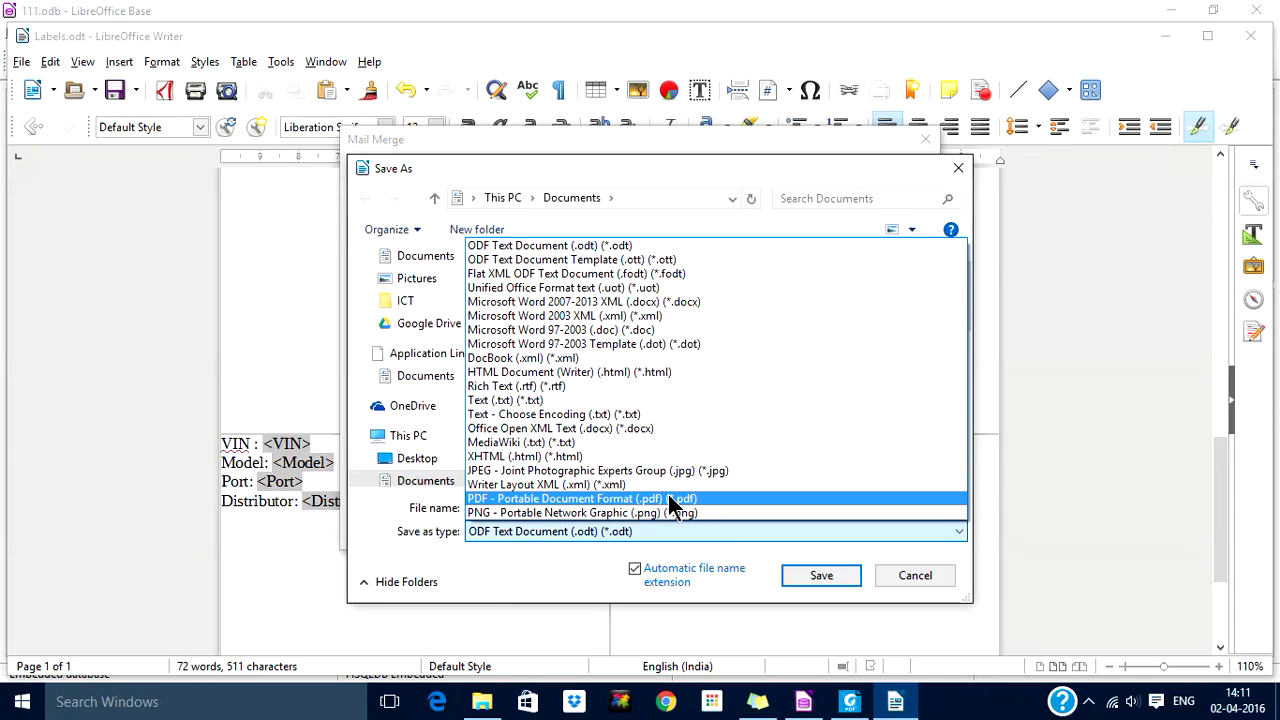
click(669, 498)
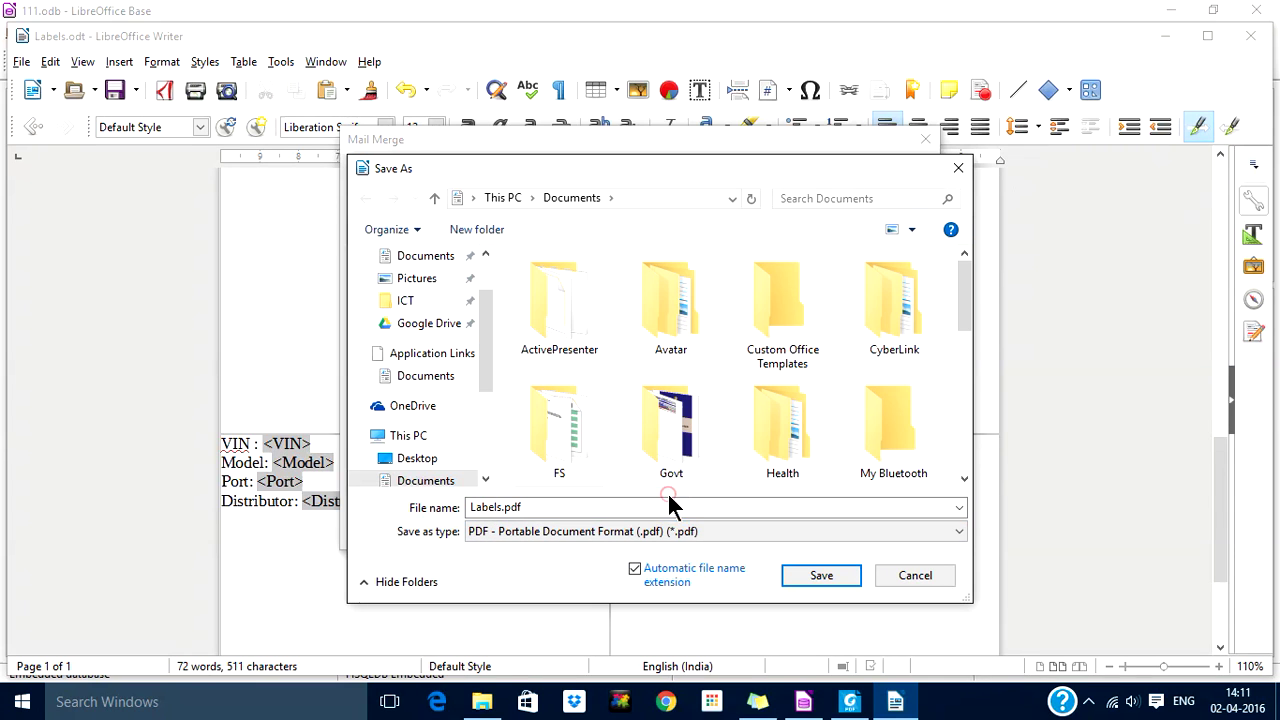
click(808, 576)
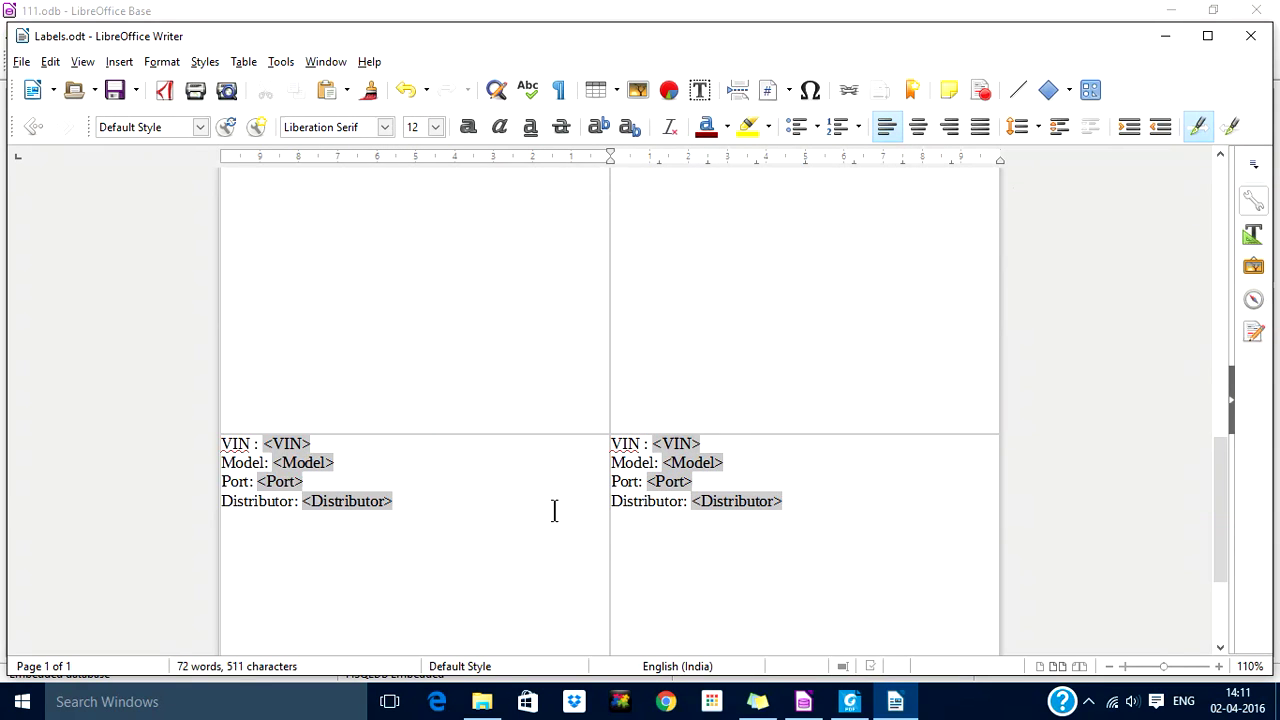
click(483, 703)
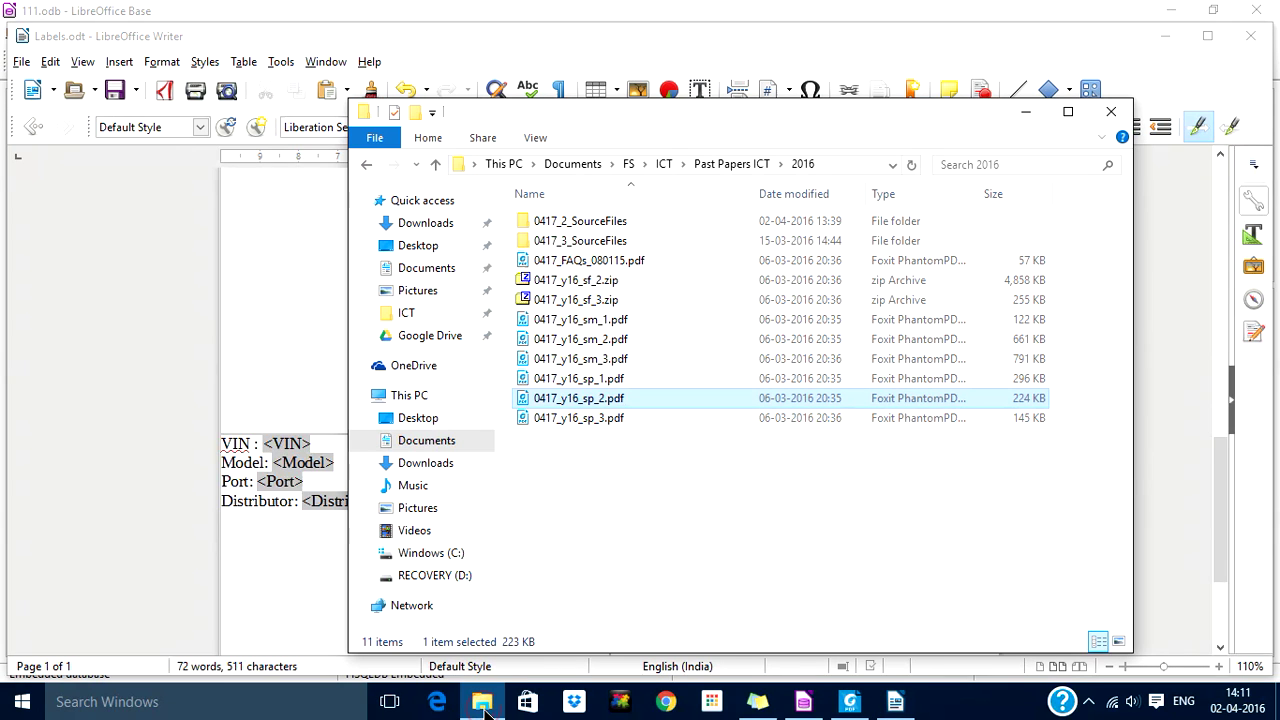
Open Labels.pdf from the Documents folder to check the merged vehicle labels.
click(425, 224)
click(425, 268)
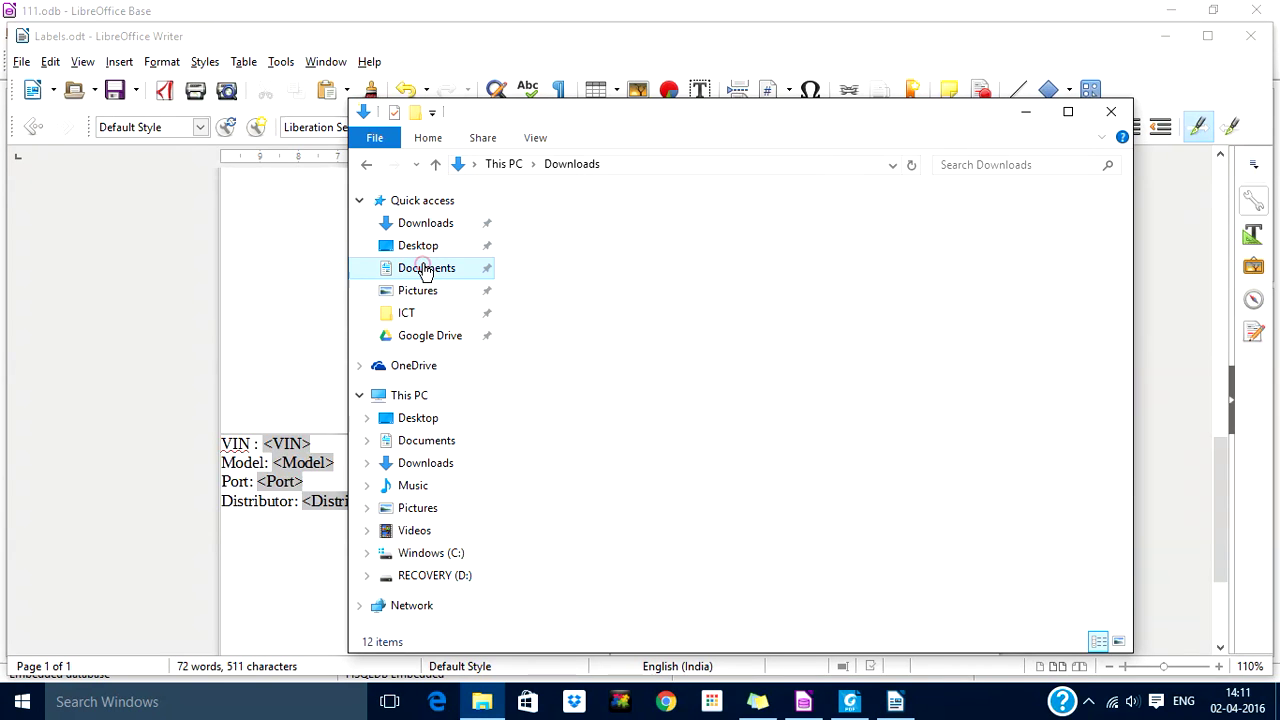
scroll(685, 362, down, 3)
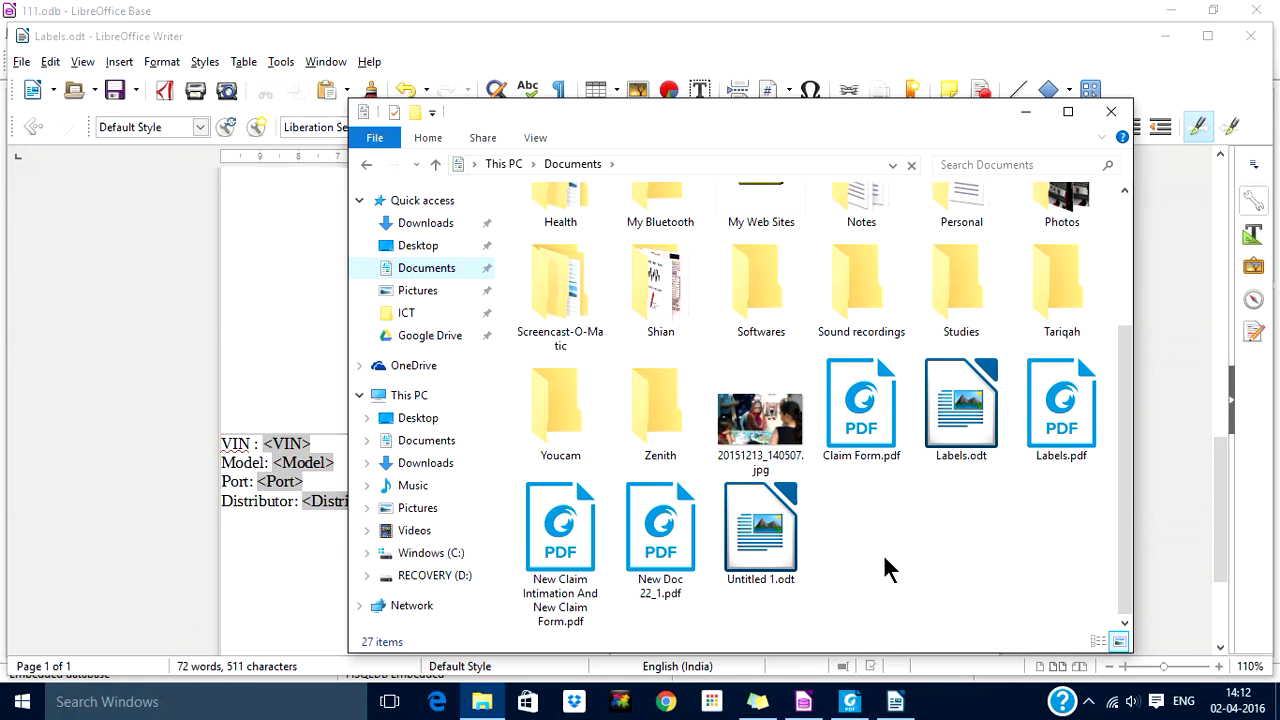
double_click(1060, 410)
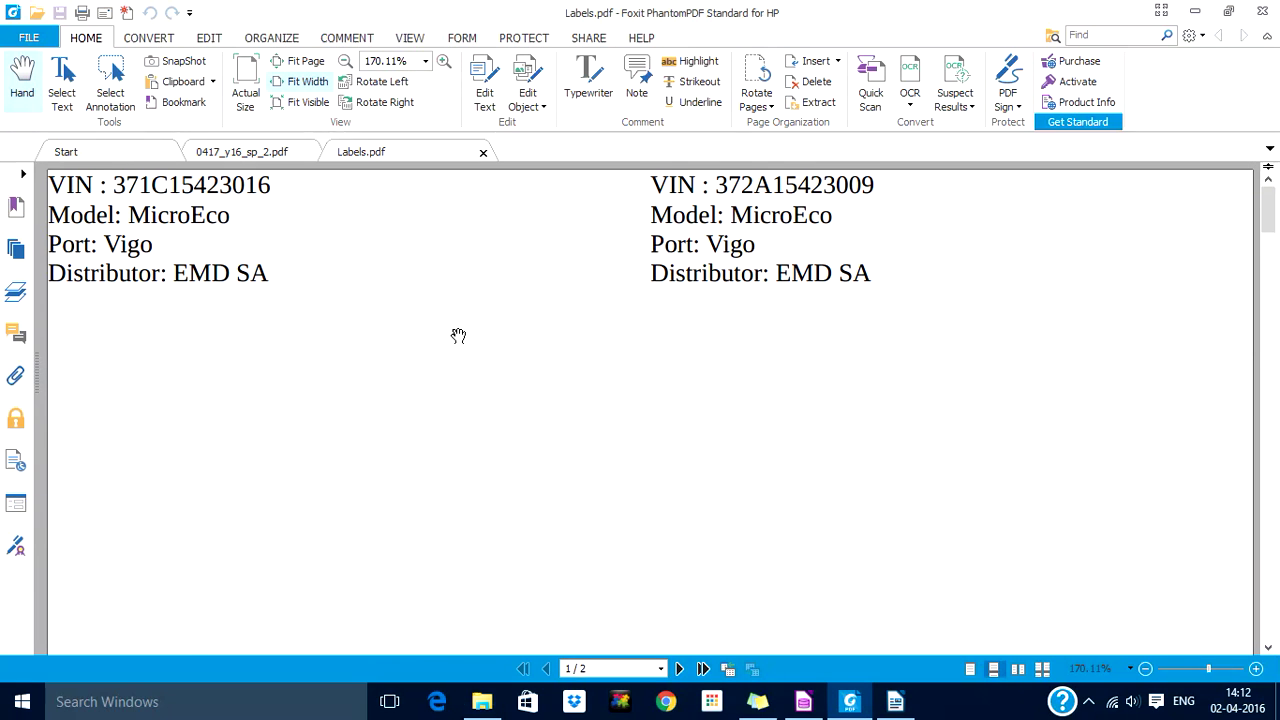
scroll(458, 336, down, 5)
scroll(458, 336, down, 6)
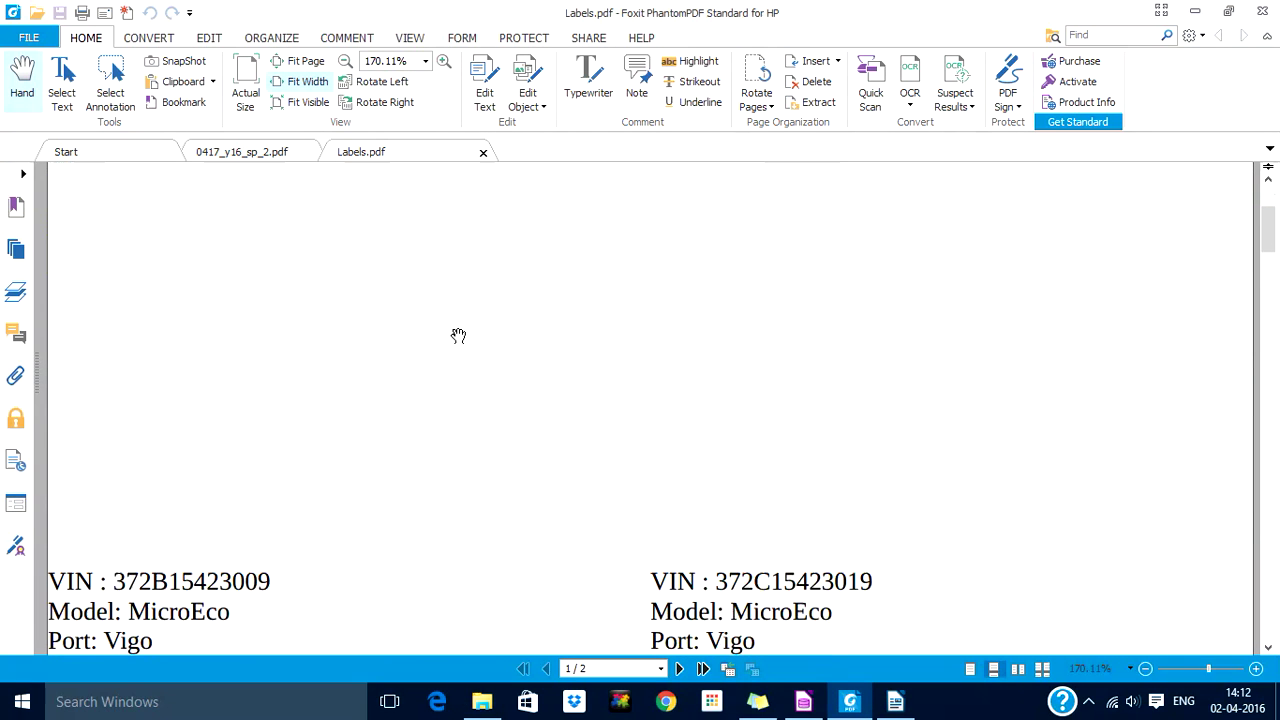
scroll(458, 336, down, 6)
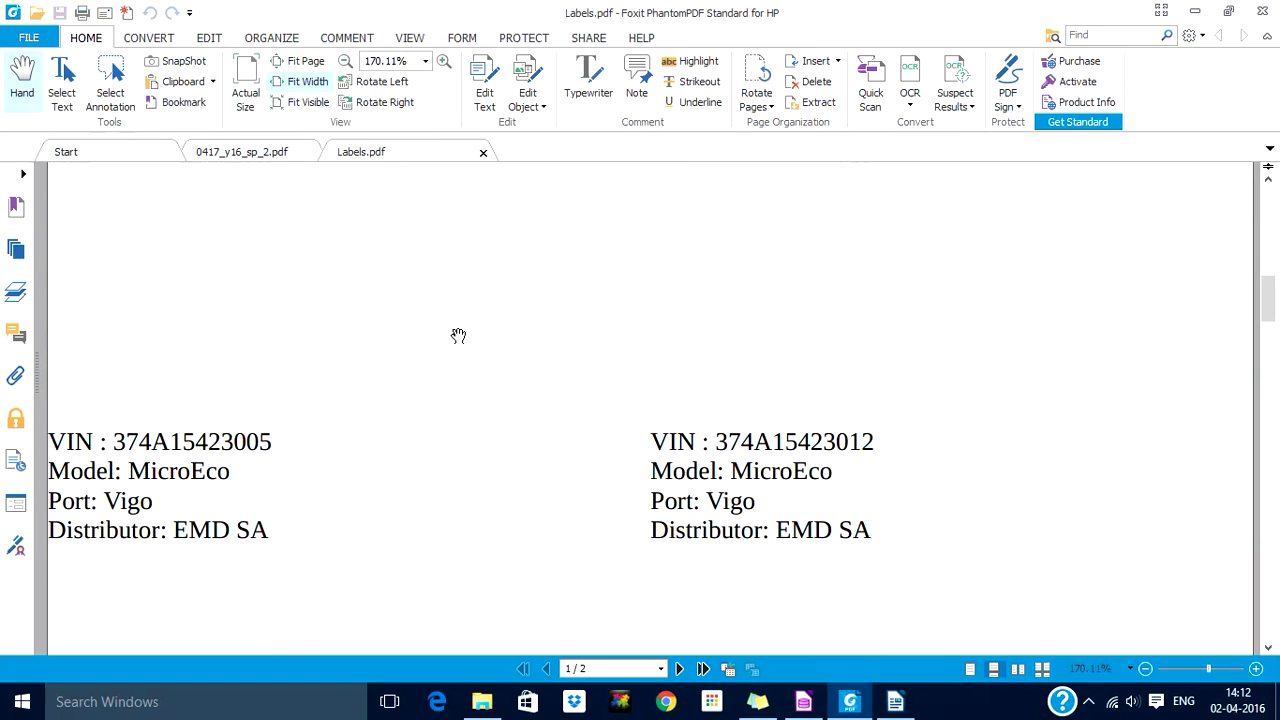
scroll(458, 336, down, 5)
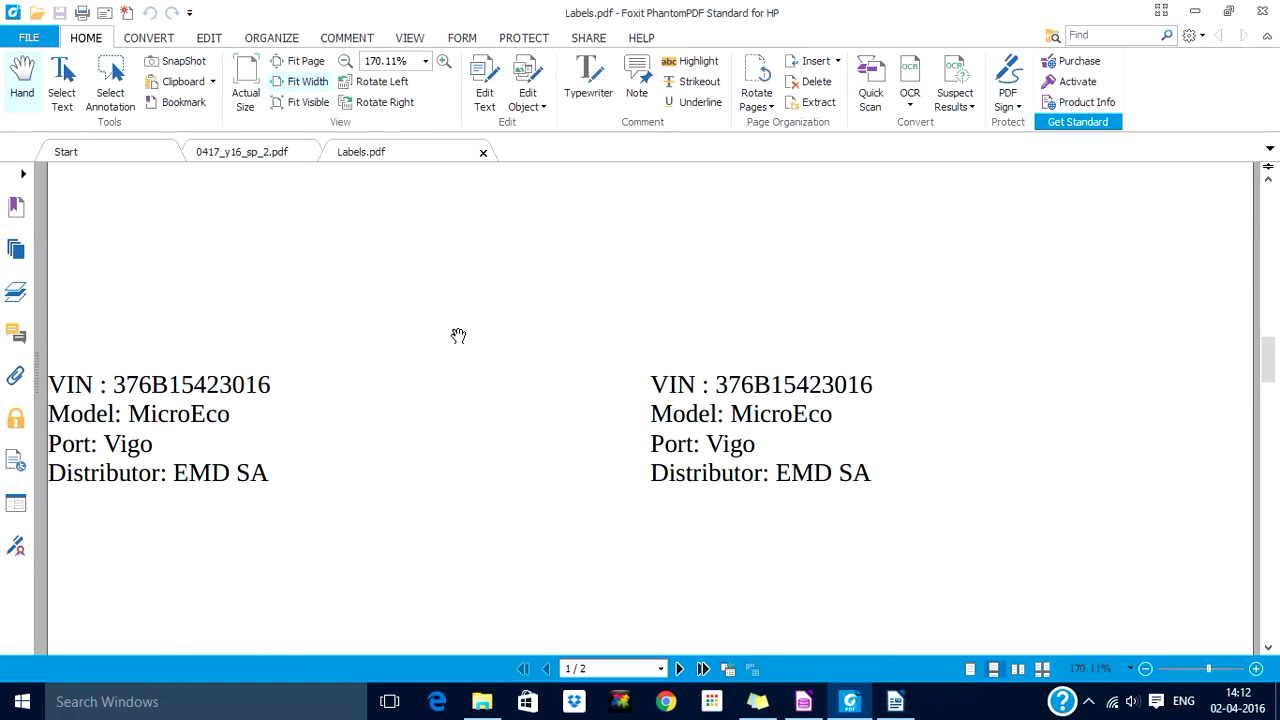
scroll(458, 336, down, 6)
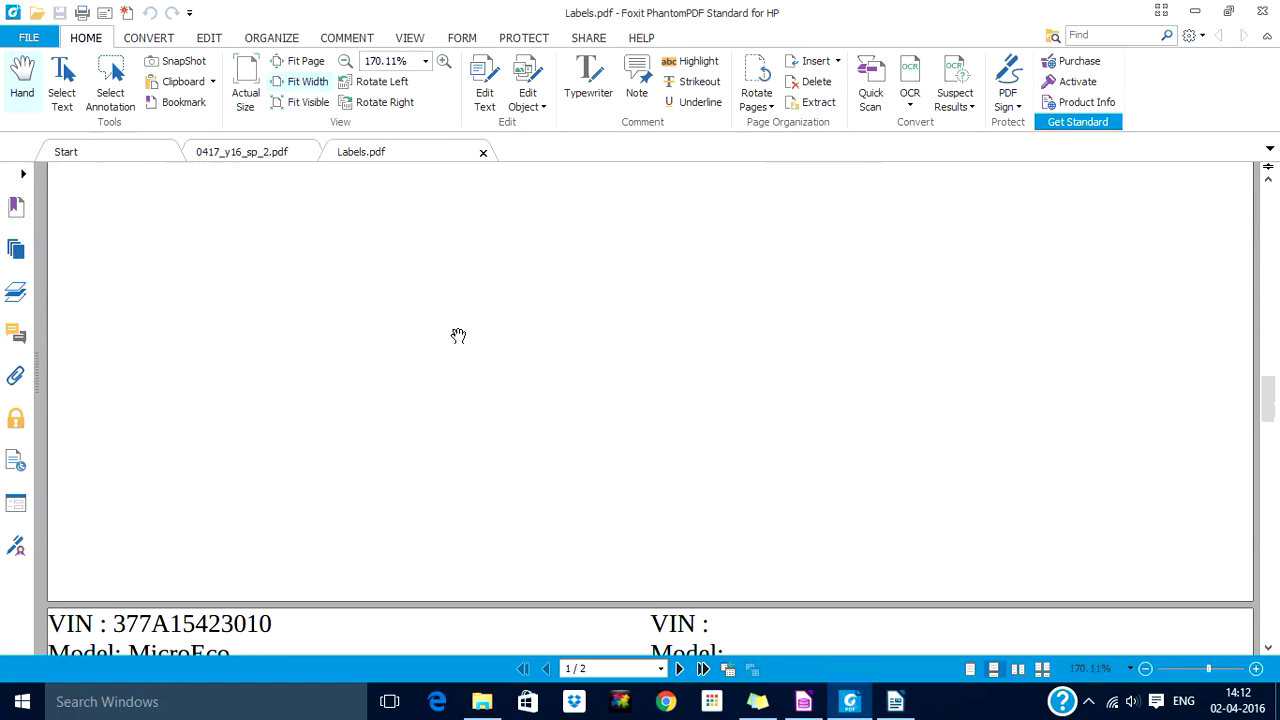
scroll(458, 336, down, 6)
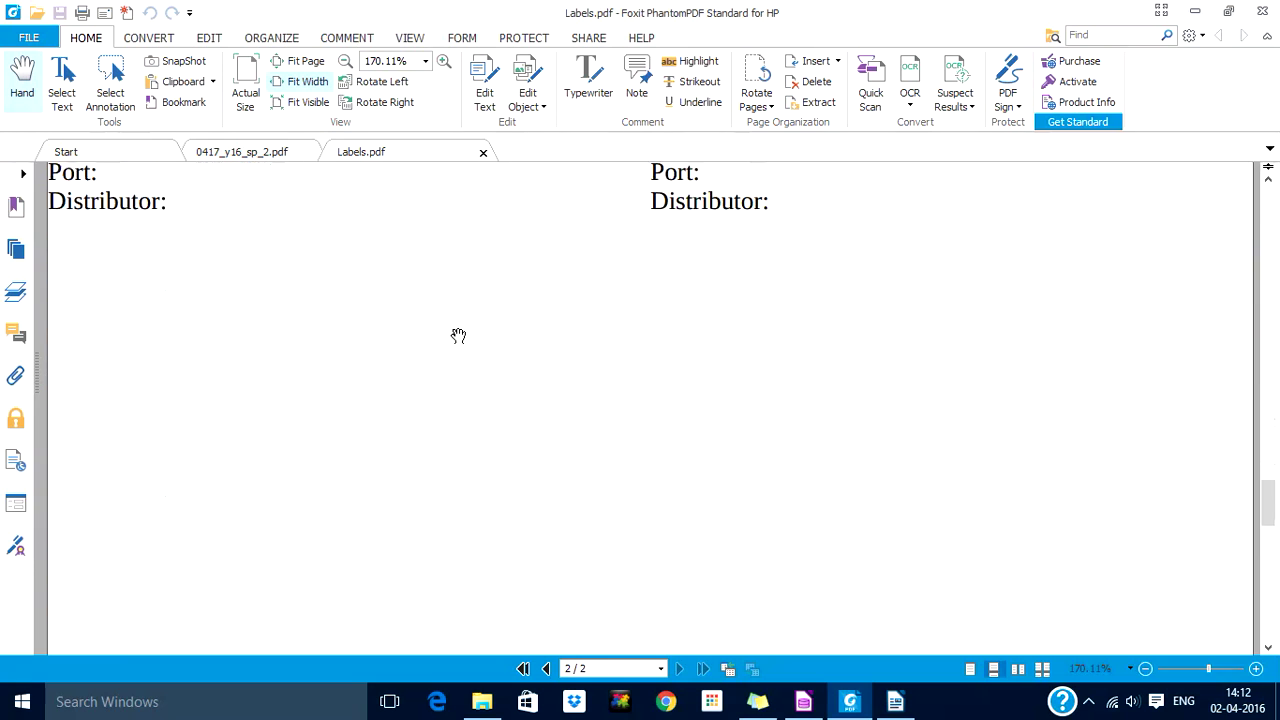
scroll(458, 336, down, 5)
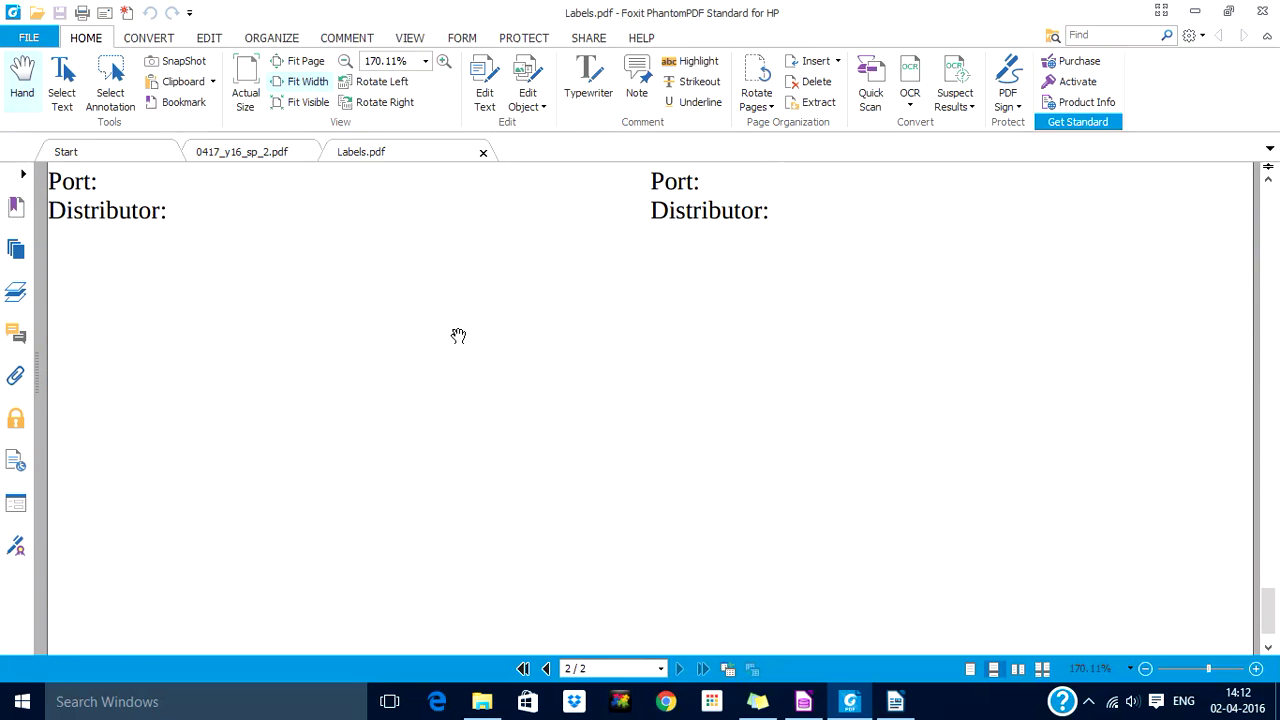
scroll(458, 336, up, 10)
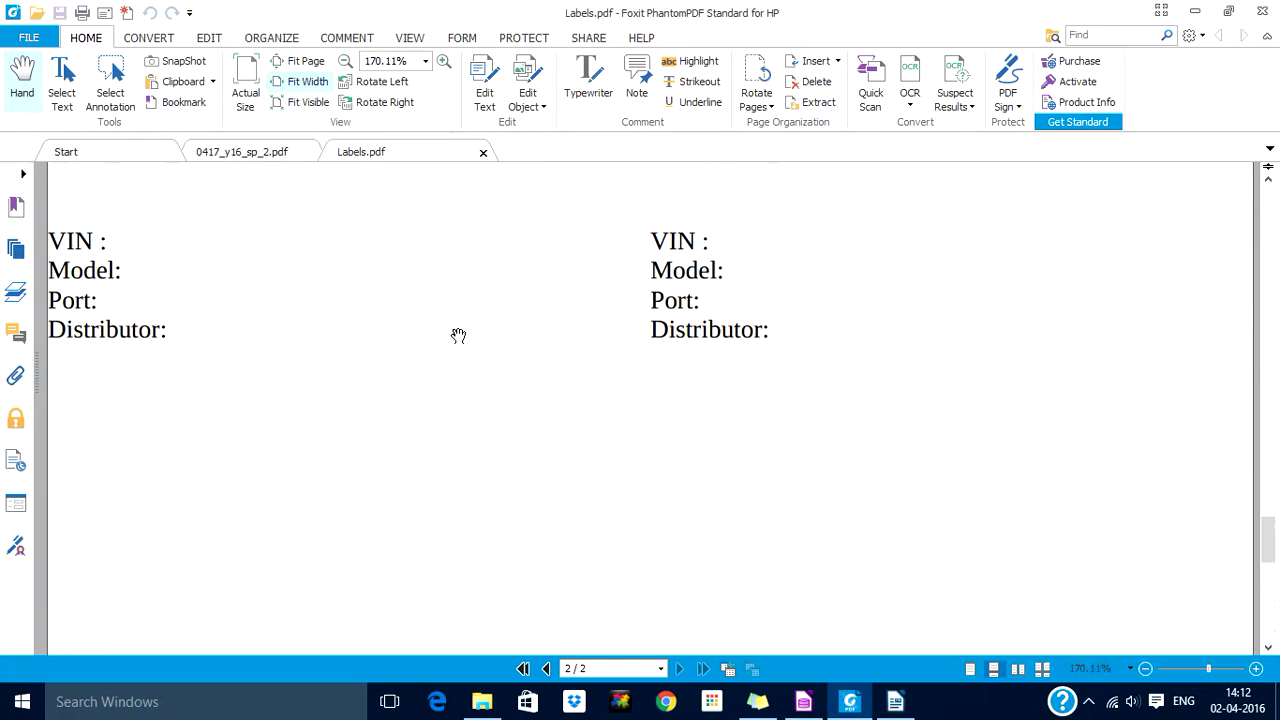
scroll(458, 336, up, 8)
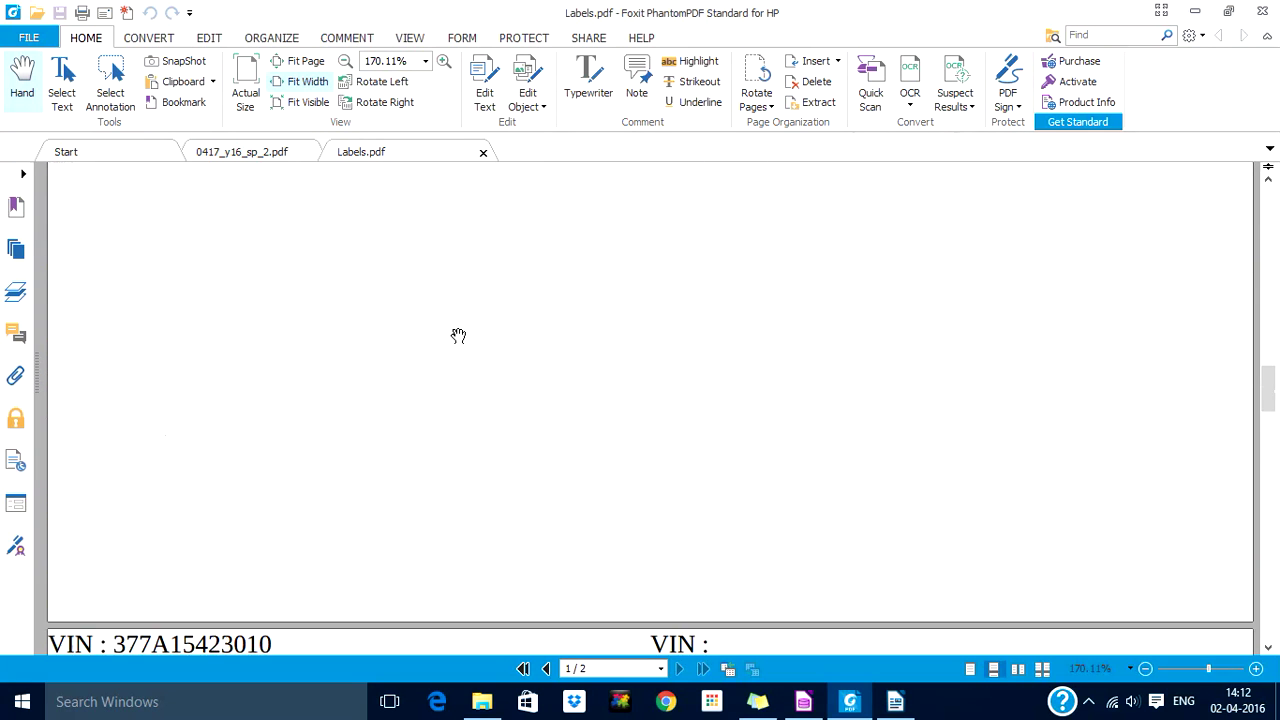